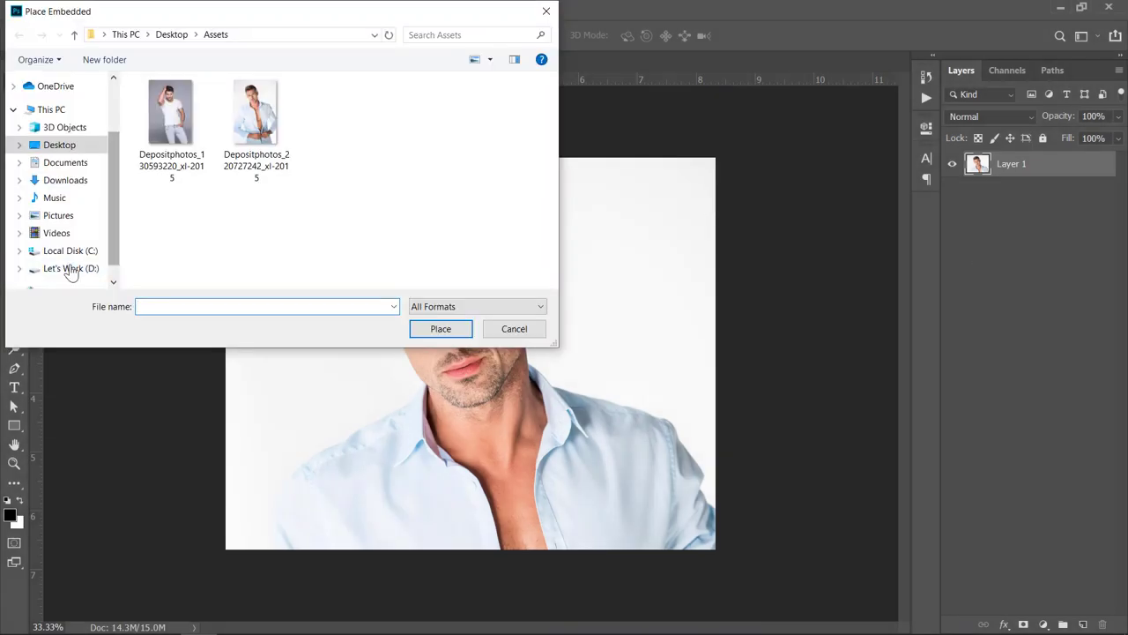
# Step: Place the first portrait photo, resize and position it on the canvas, and commit it
pyautogui.doubleClick(171, 124)
pyautogui.moveTo(576, 305); pyautogui.dragTo(576, 444)
pyautogui.press('Return')
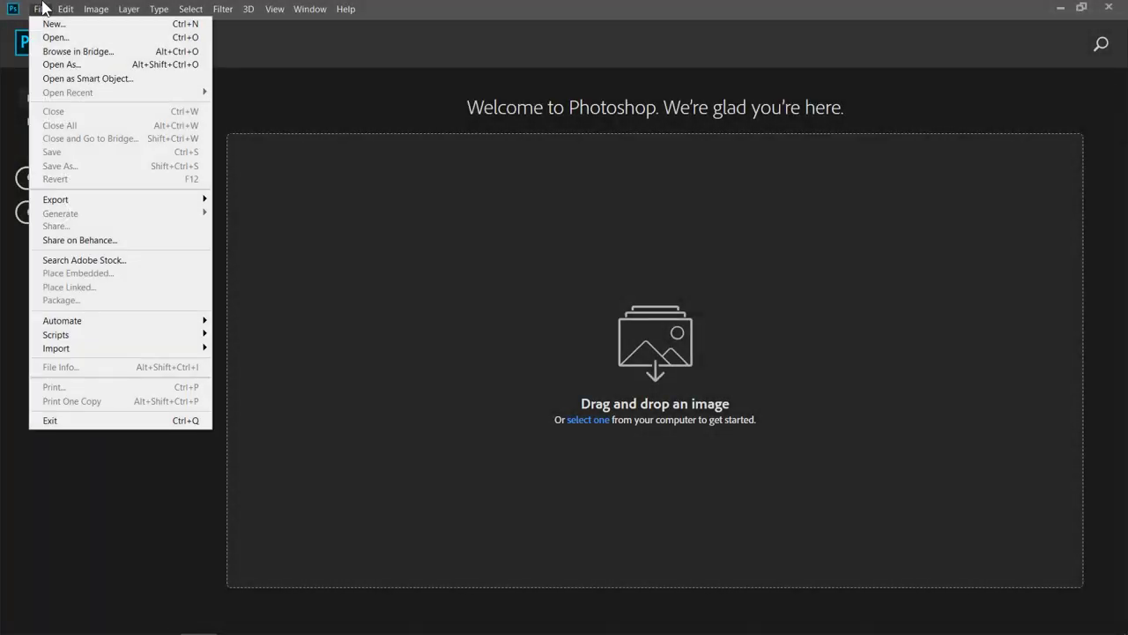
# Step: Create a new Untitled-1 document of 2500 × 2000 px at 300 ppi
pyautogui.click(46, 24)
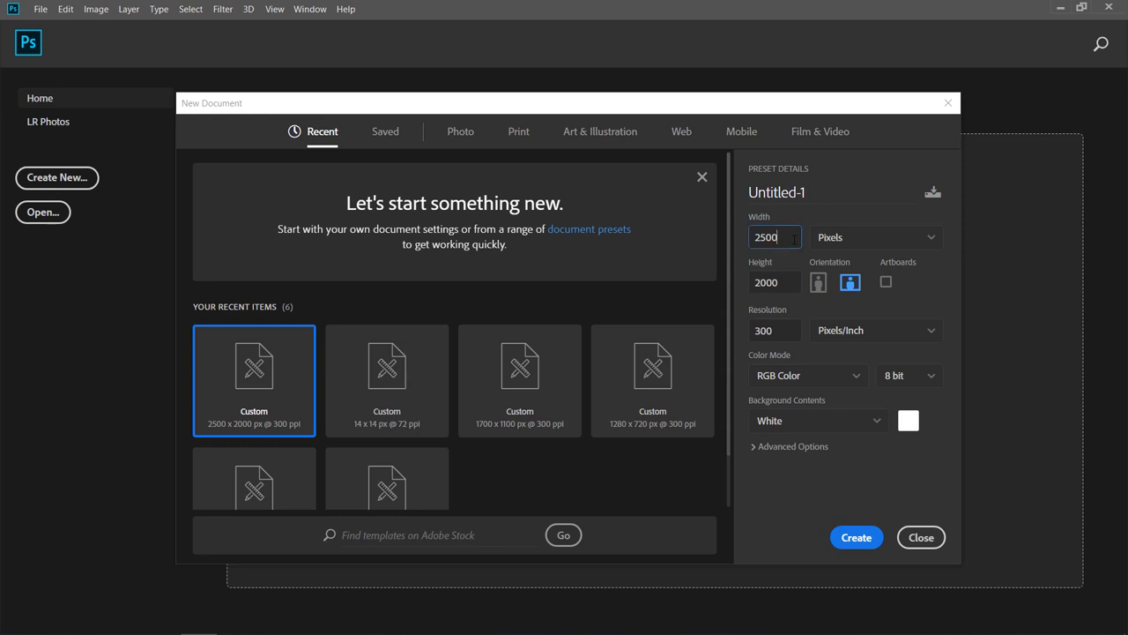
pyautogui.click(787, 280)
pyautogui.doubleClick(787, 280)
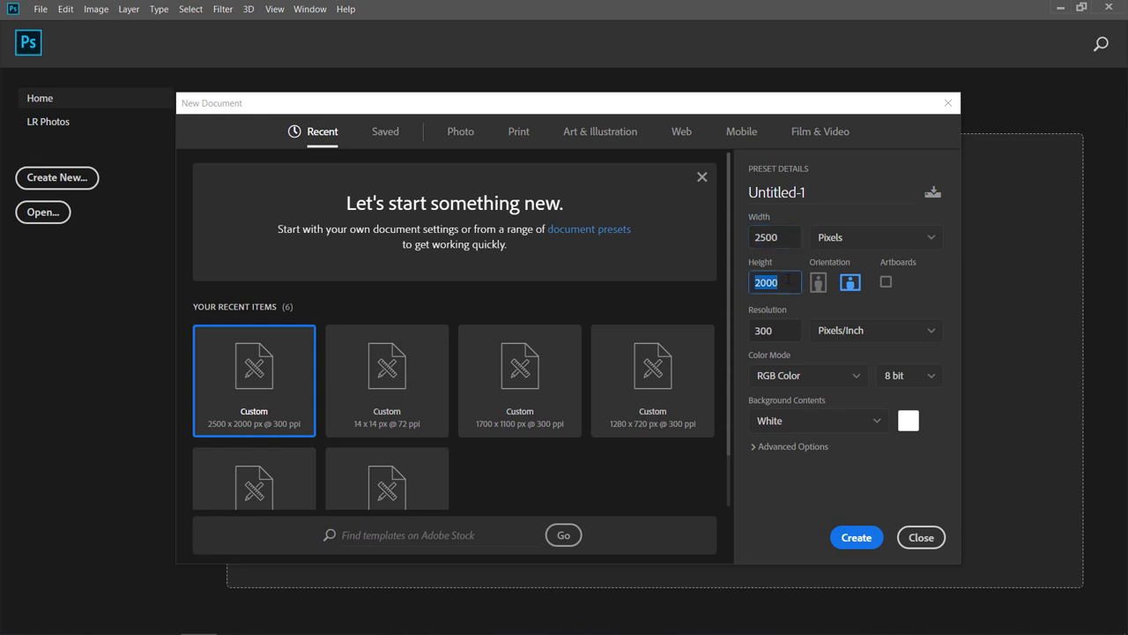
pyautogui.doubleClick(792, 327)
pyautogui.doubleClick(792, 239)
pyautogui.doubleClick(794, 279)
pyautogui.click(856, 546)
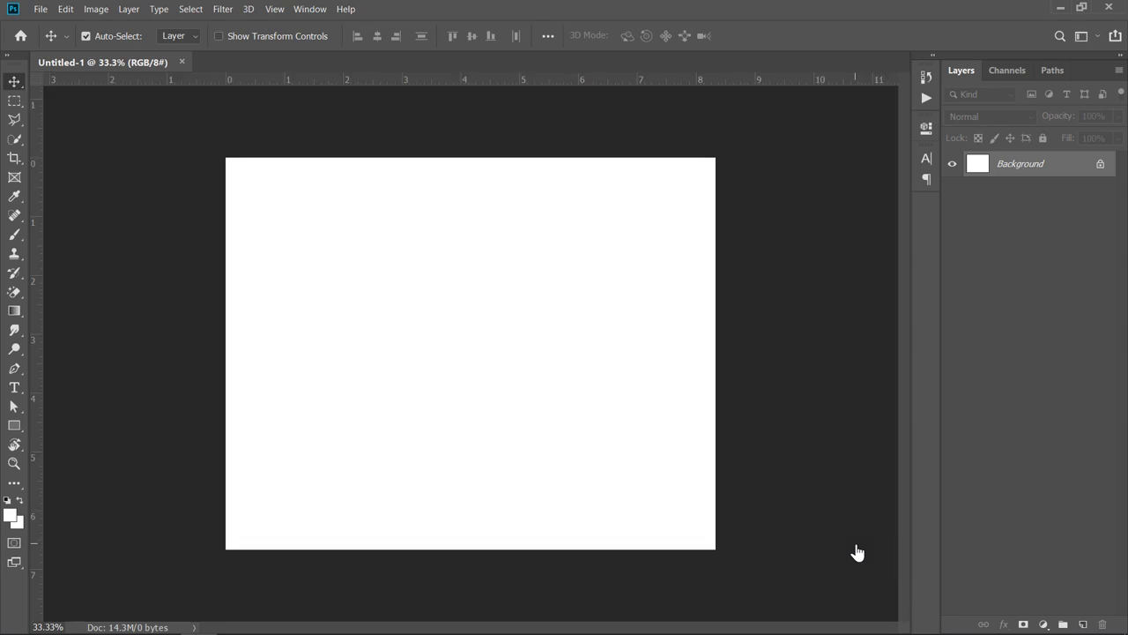
# Step: Embed the second portrait photo, scaled to about 54% and moved down to frame his face
pyautogui.click(41, 9)
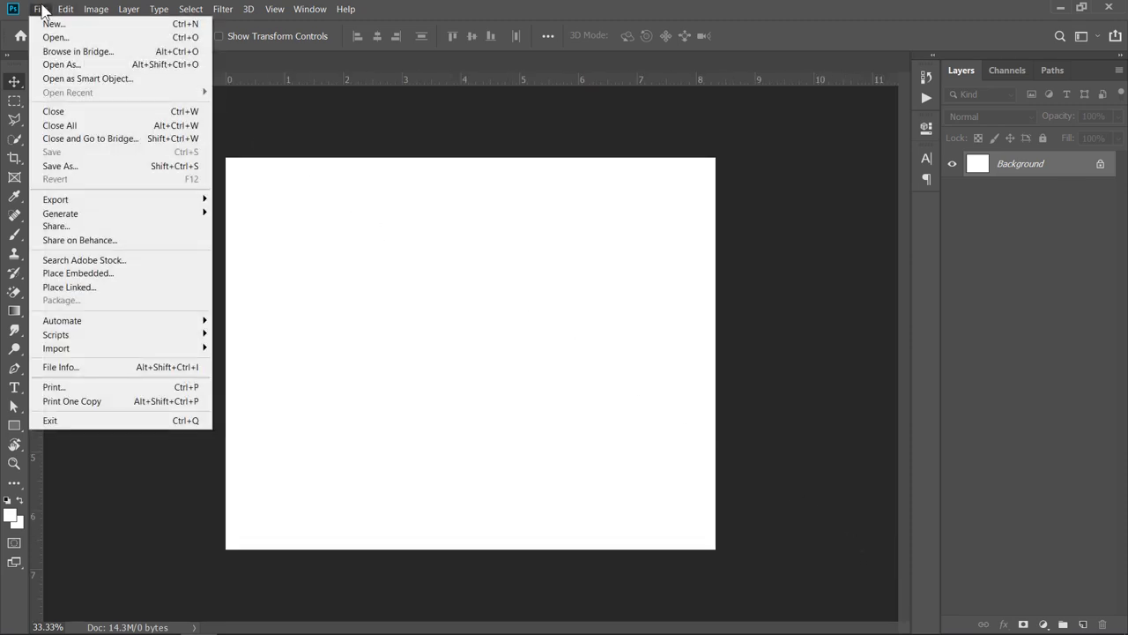
pyautogui.click(72, 274)
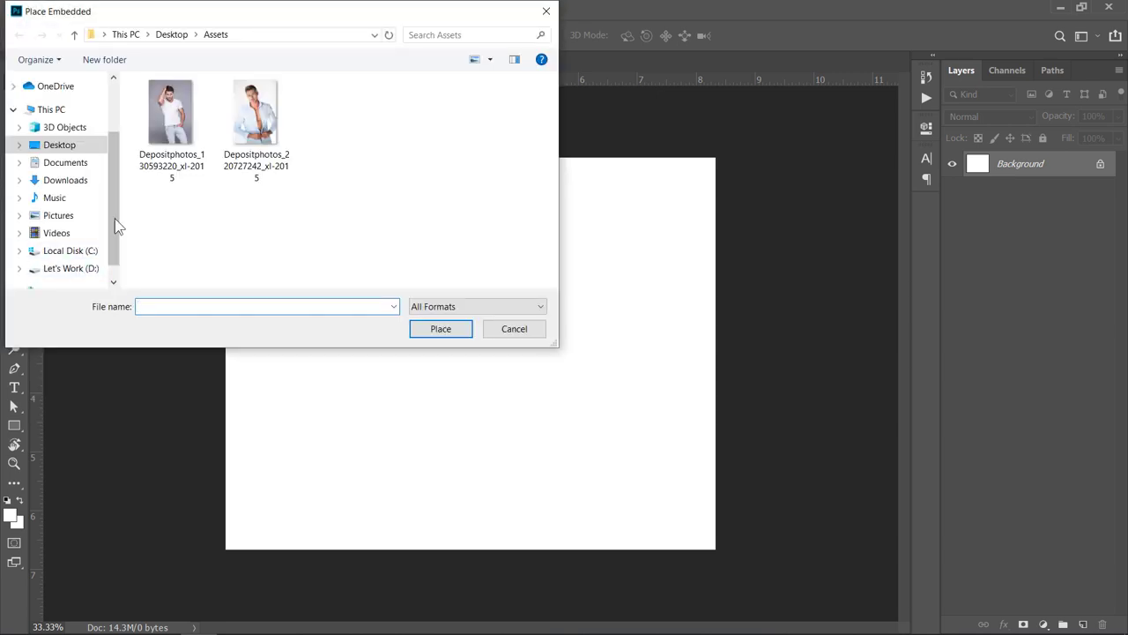
pyautogui.doubleClick(262, 131)
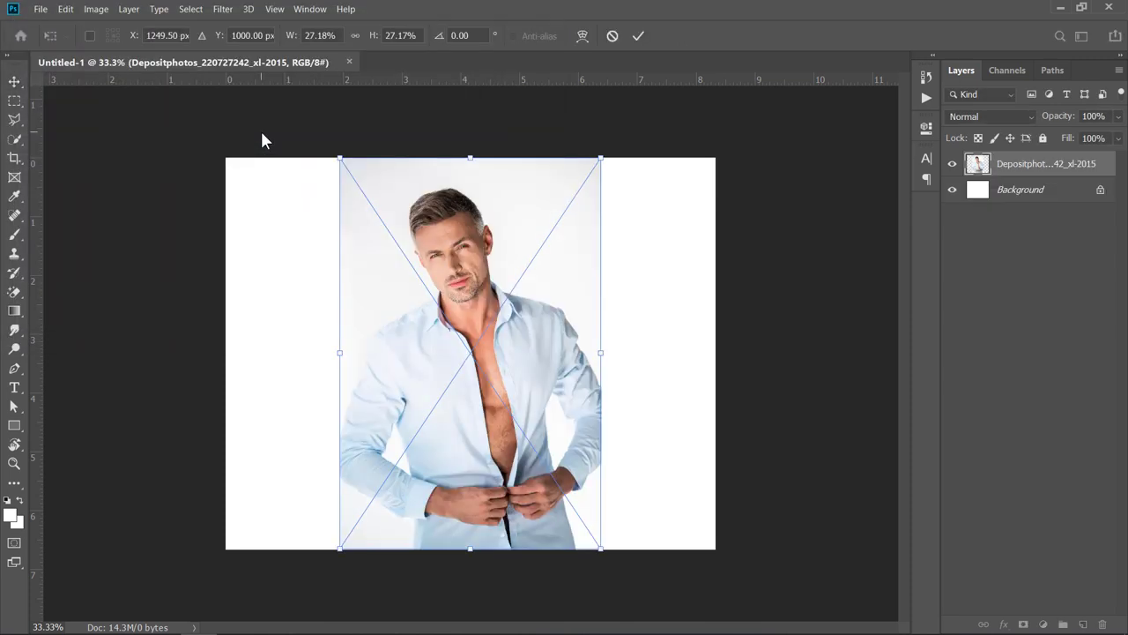
pyautogui.moveTo(600, 158); pyautogui.dragTo(800, 7)
pyautogui.moveTo(563, 249); pyautogui.dragTo(579, 406)
pyautogui.press('Return')
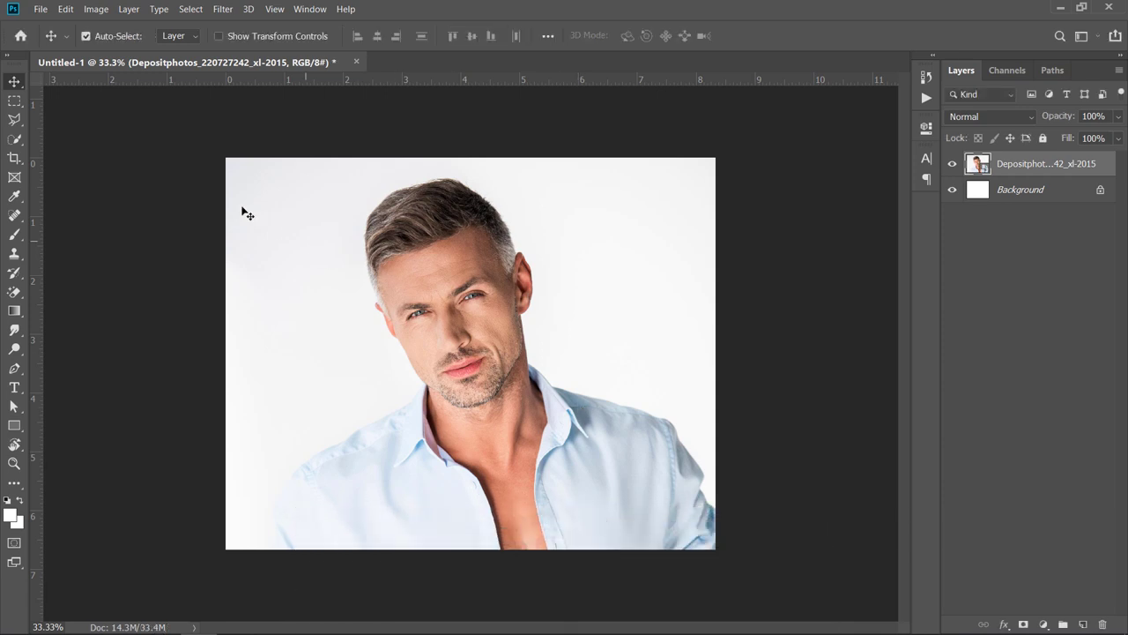
# Step: Copy the canvas-sized area of the photo onto a new Layer 1
pyautogui.click(15, 102)
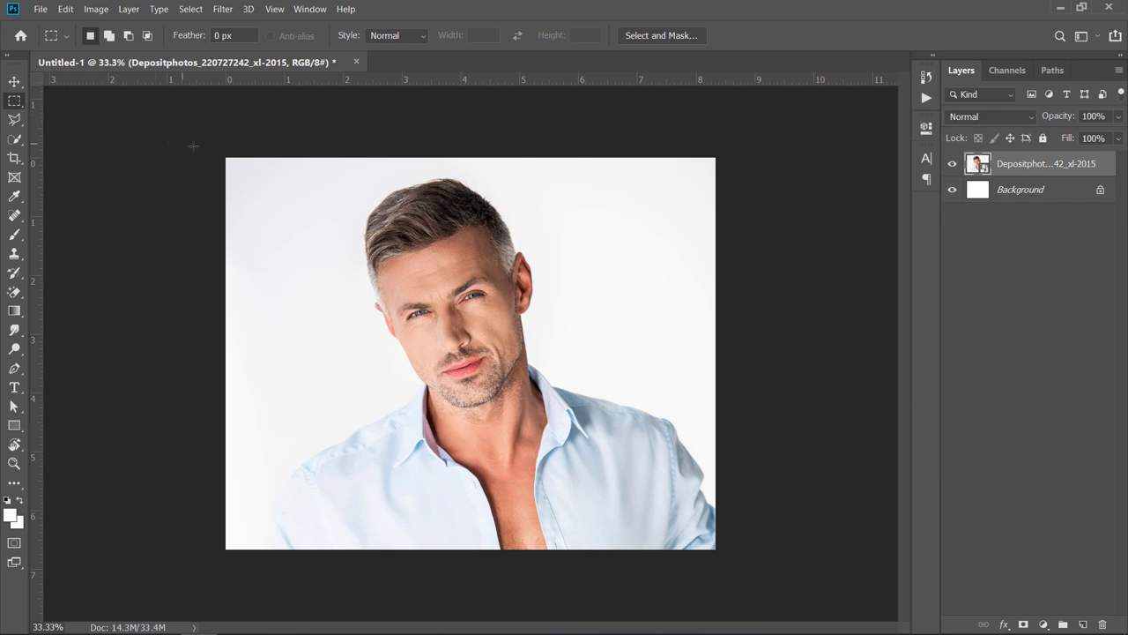
pyautogui.moveTo(220, 142); pyautogui.dragTo(751, 586)
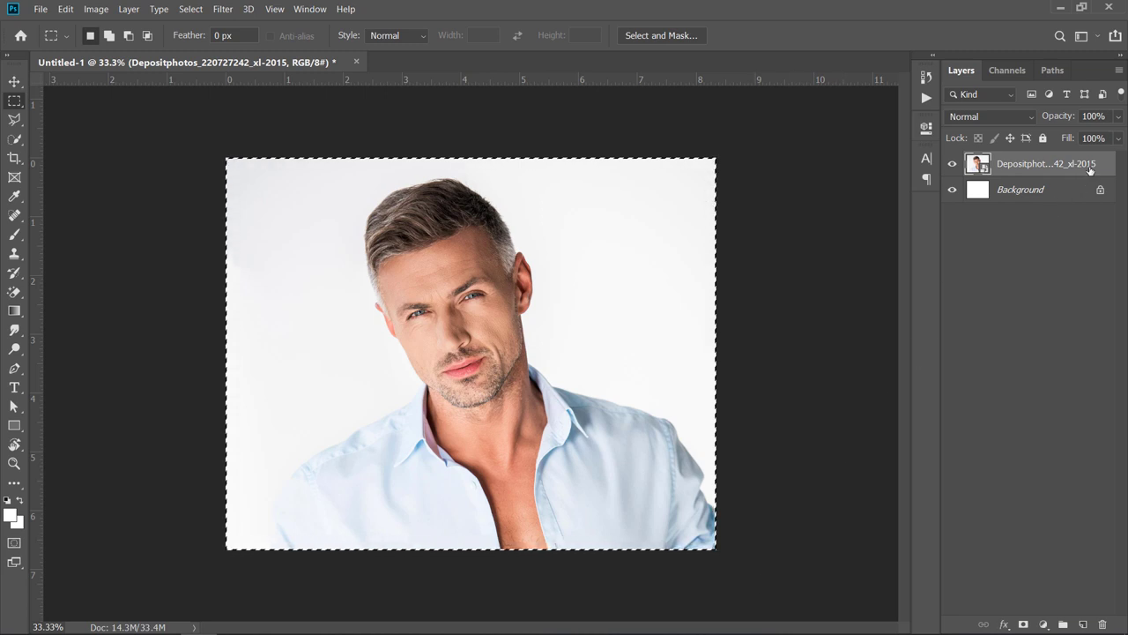
pyautogui.hotkey('ctrl', 'j')
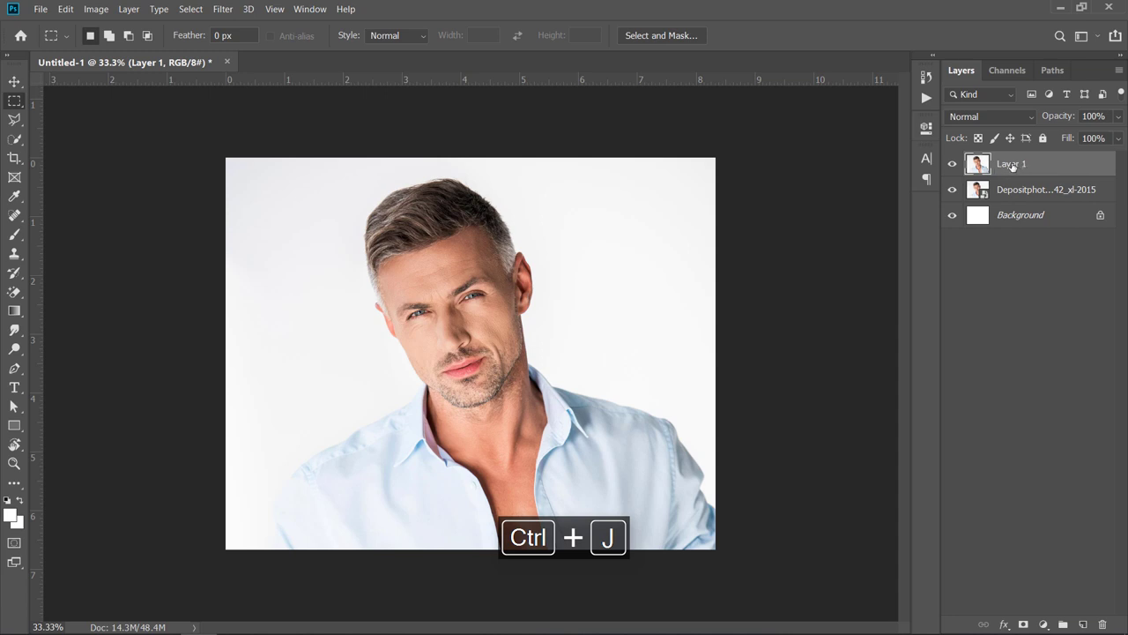
# Step: Delete the original photo layer and the Background layer
pyautogui.click(1034, 190)
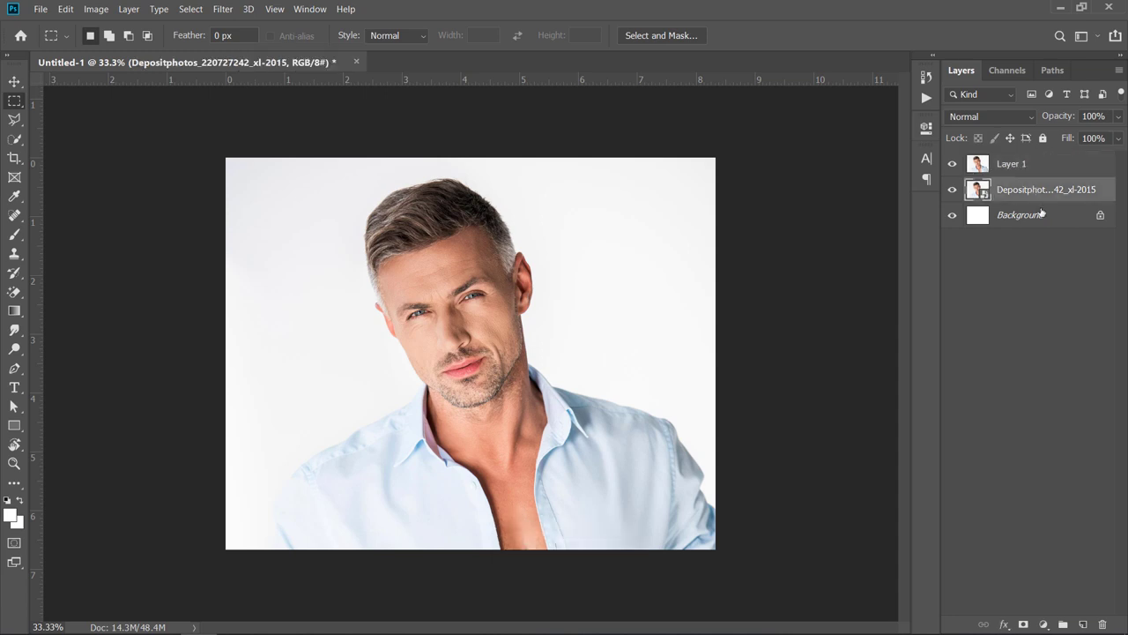
pyautogui.keyDown('shift'); pyautogui.click(1051, 222); pyautogui.keyUp('shift')
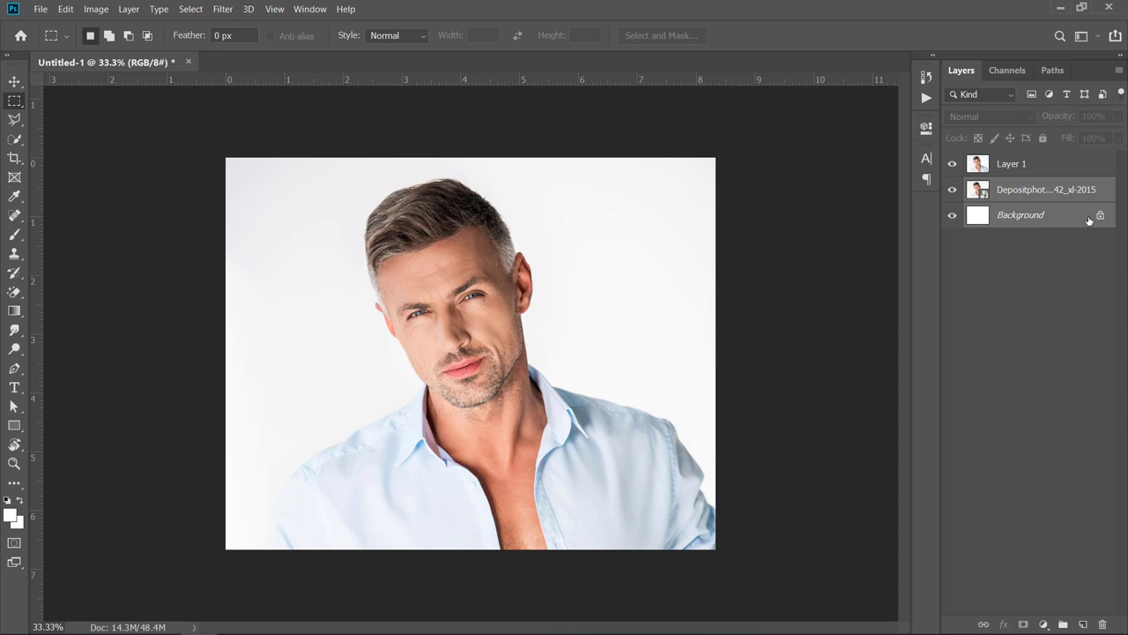
pyautogui.moveTo(1089, 220); pyautogui.dragTo(1105, 624)
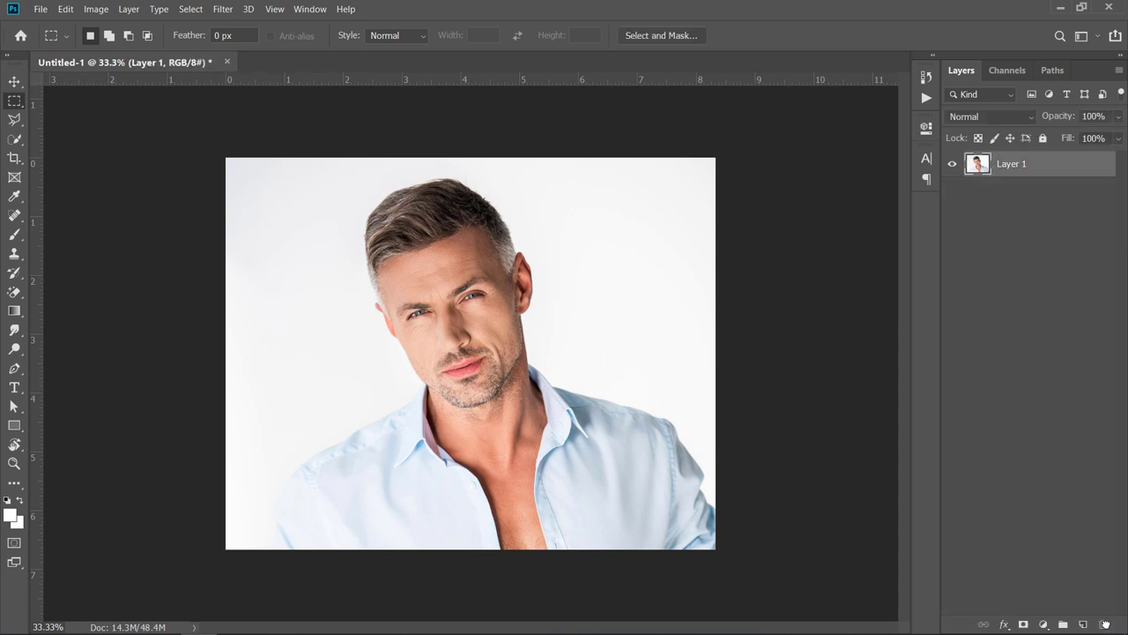
# Step: Convert Layer 1 to a smart object and rename it Base
pyautogui.rightClick(1041, 166)
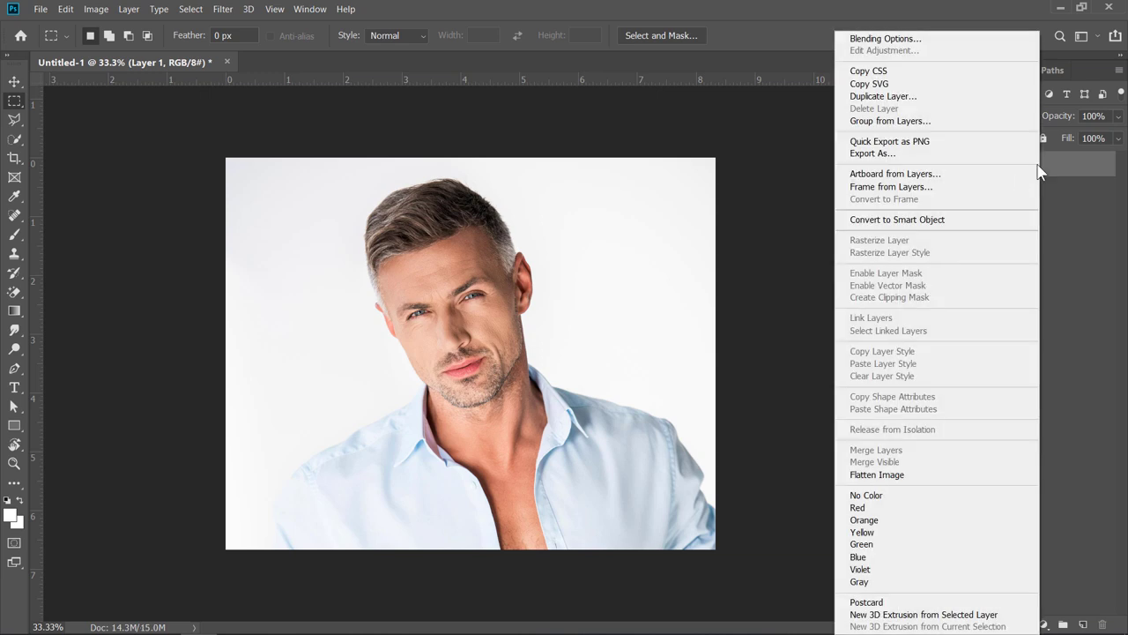
pyautogui.click(955, 224)
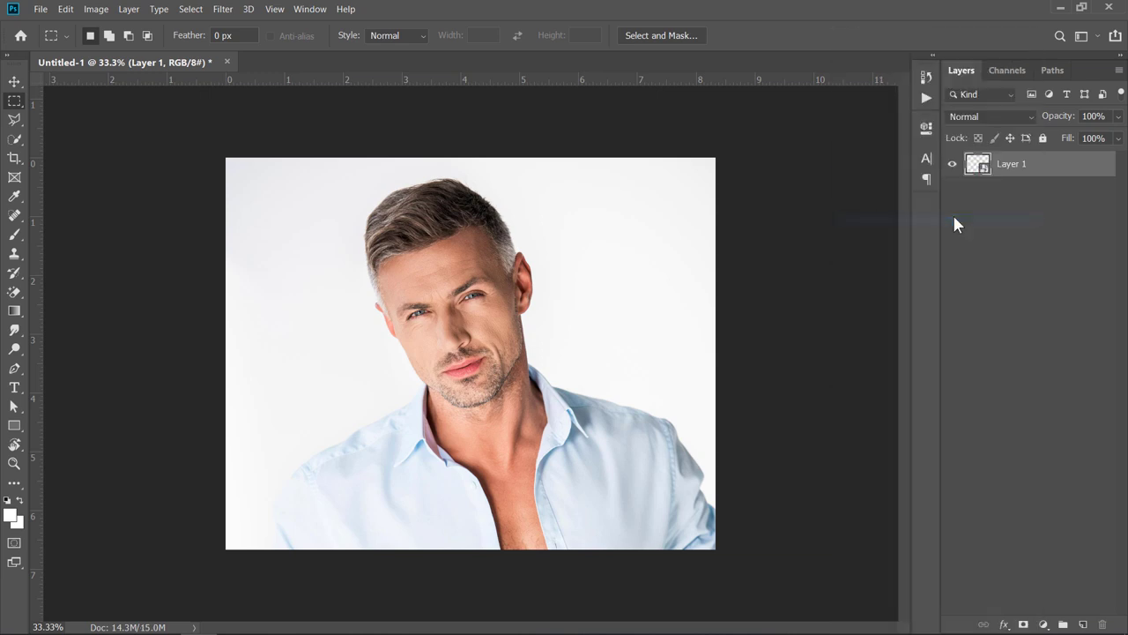
pyautogui.doubleClick(1010, 168)
pyautogui.write('Base')
pyautogui.press('Return')
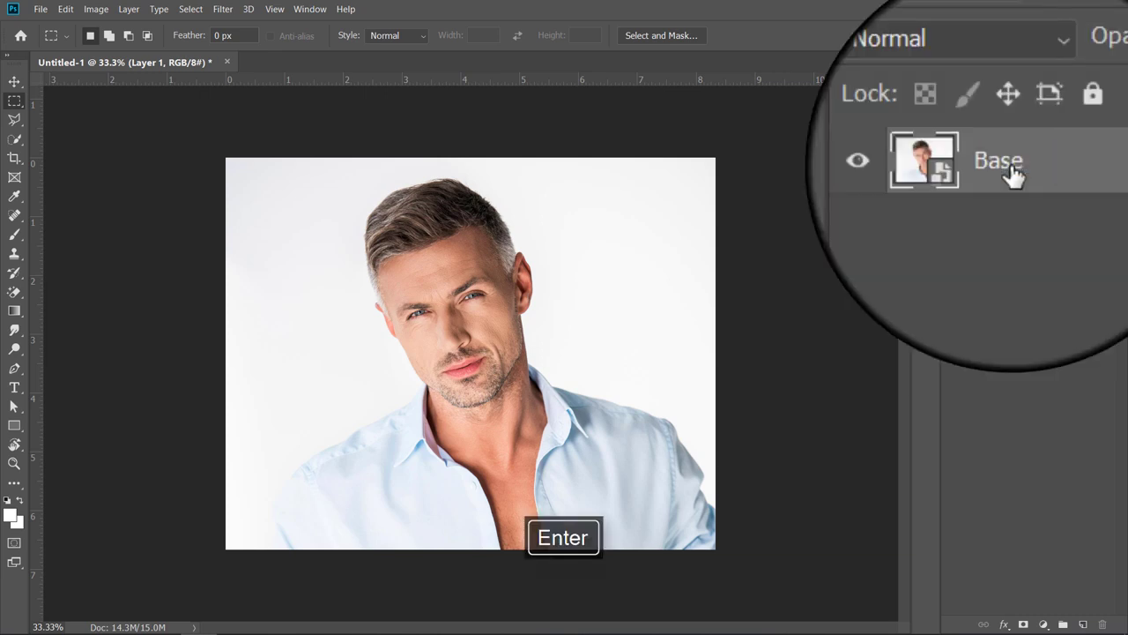
# Step: Duplicate Base twice and name the copies HDR Base and HDR
pyautogui.click(14, 81)
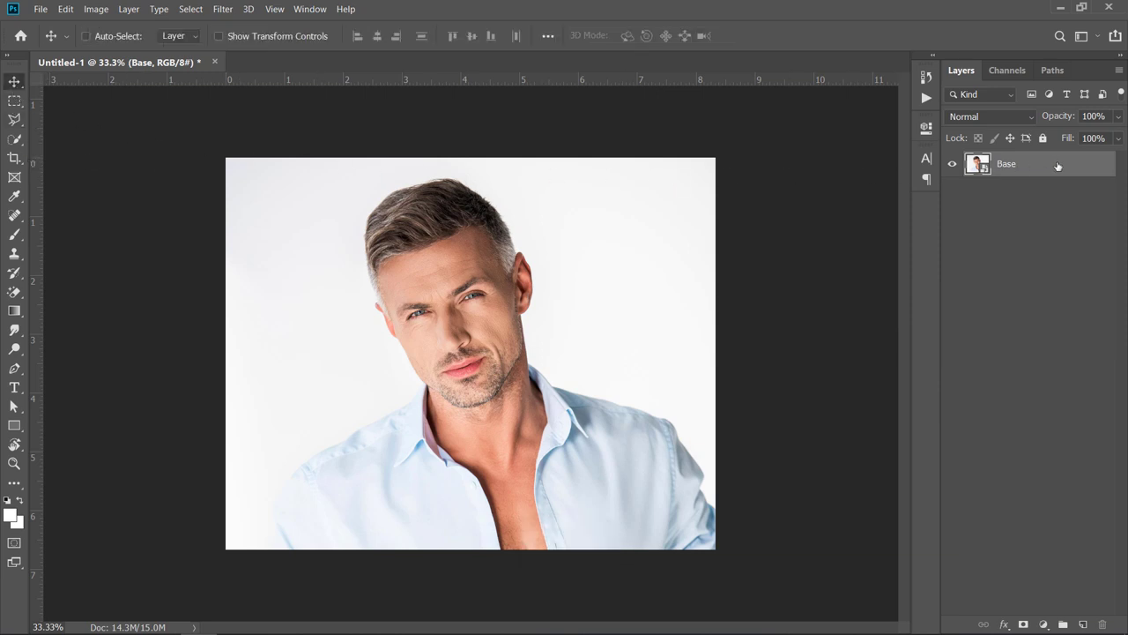
pyautogui.hotkey('ctrl', 'j')
pyautogui.hotkey('ctrl', 'j')
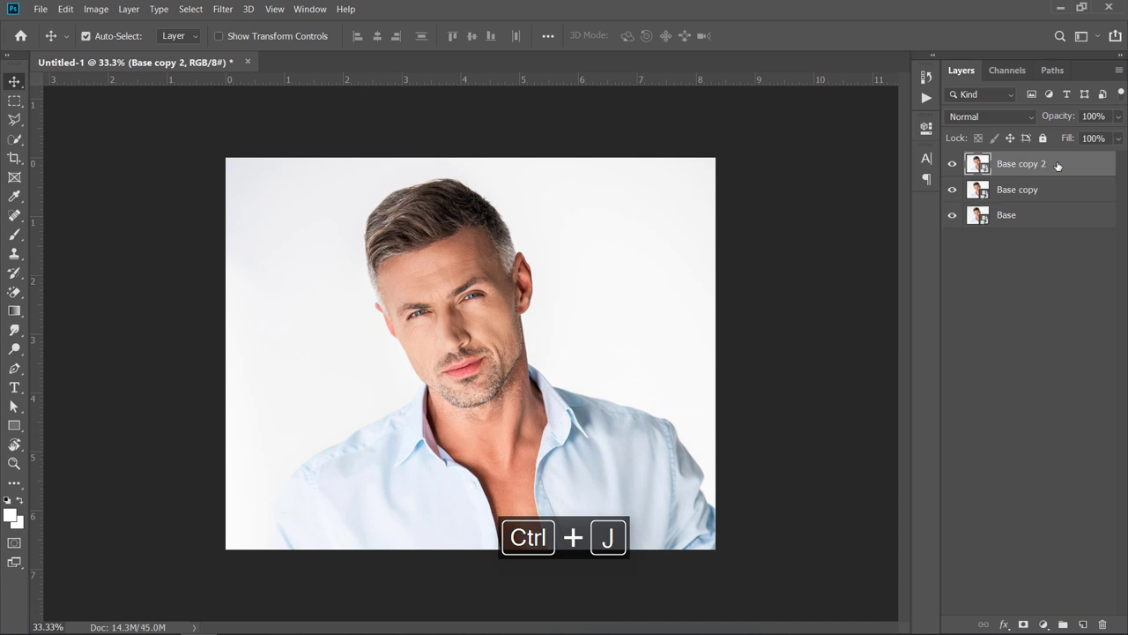
pyautogui.click(1024, 193)
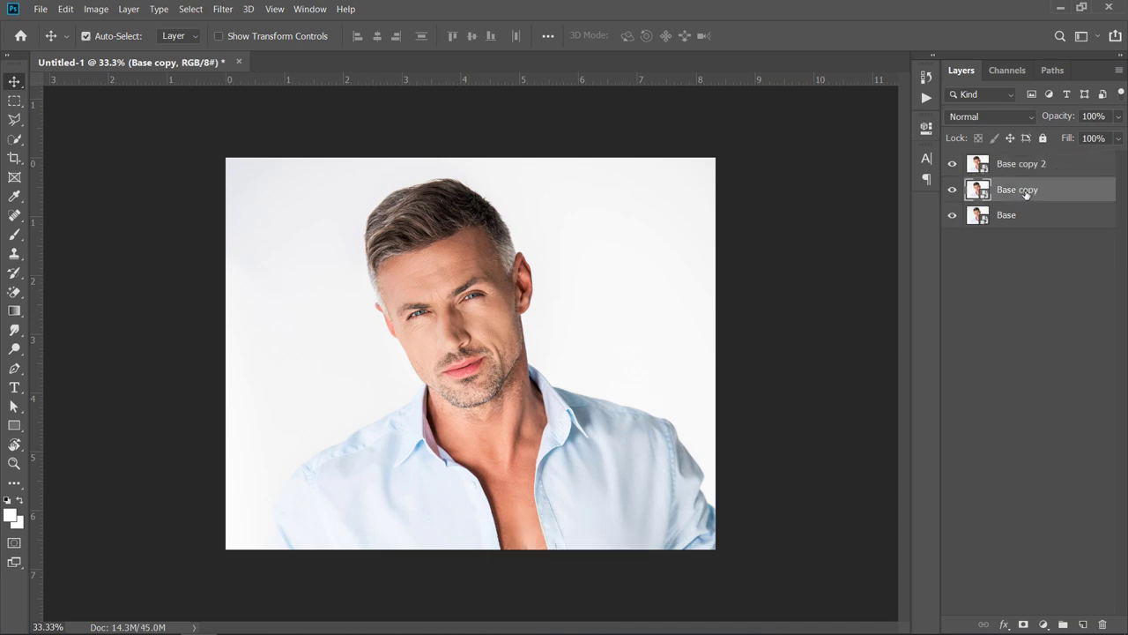
pyautogui.doubleClick(1025, 193)
pyautogui.write('HDR ')
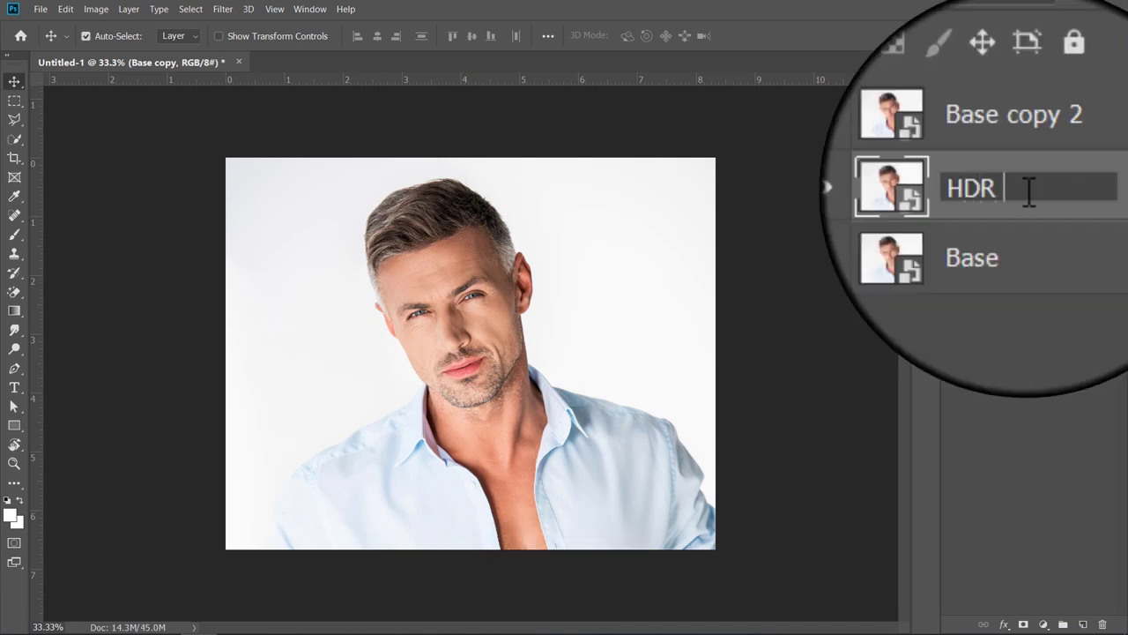
pyautogui.write('Base')
pyautogui.press('Return')
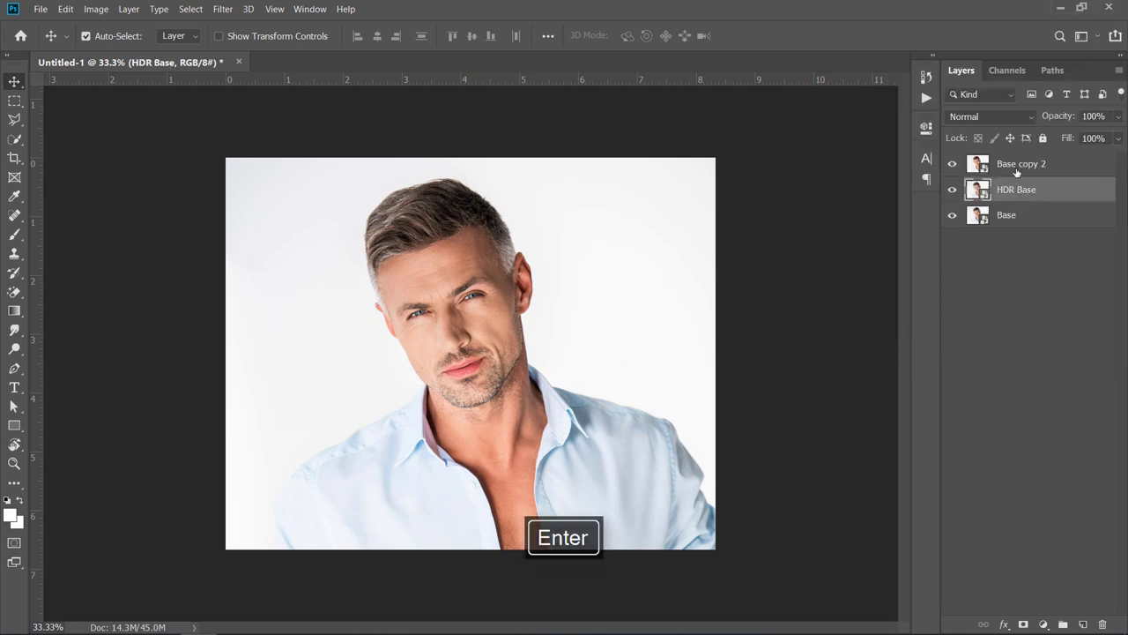
pyautogui.doubleClick(1016, 167)
pyautogui.write('HDR')
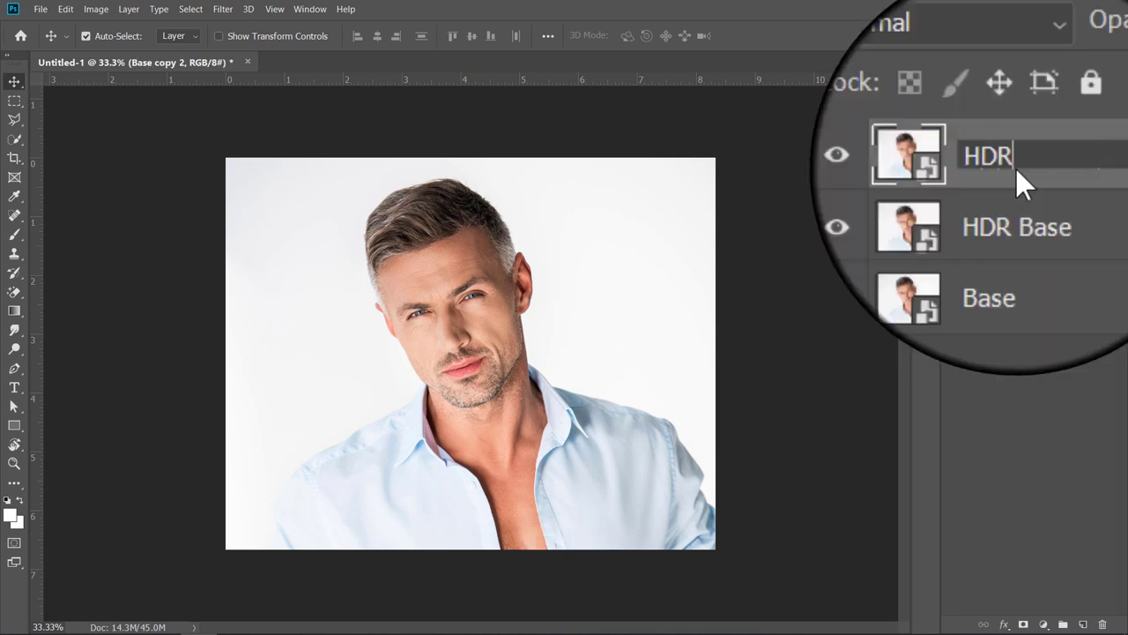
pyautogui.press('Return')
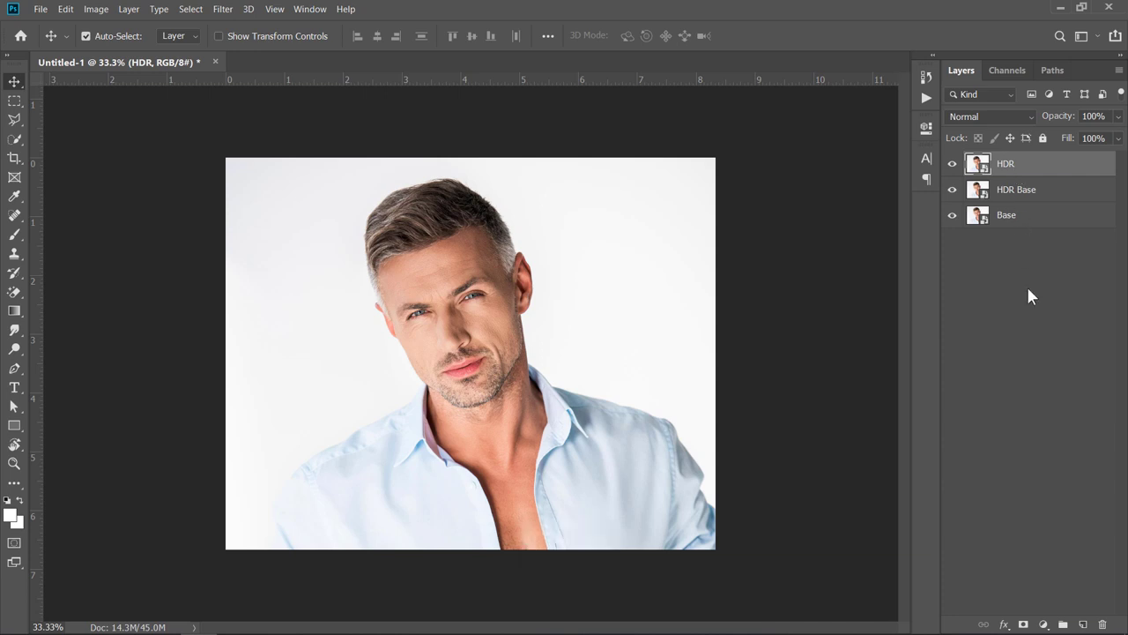
# Step: Add an Invert adjustment layer clipped to the HDR layer
pyautogui.click(1042, 621)
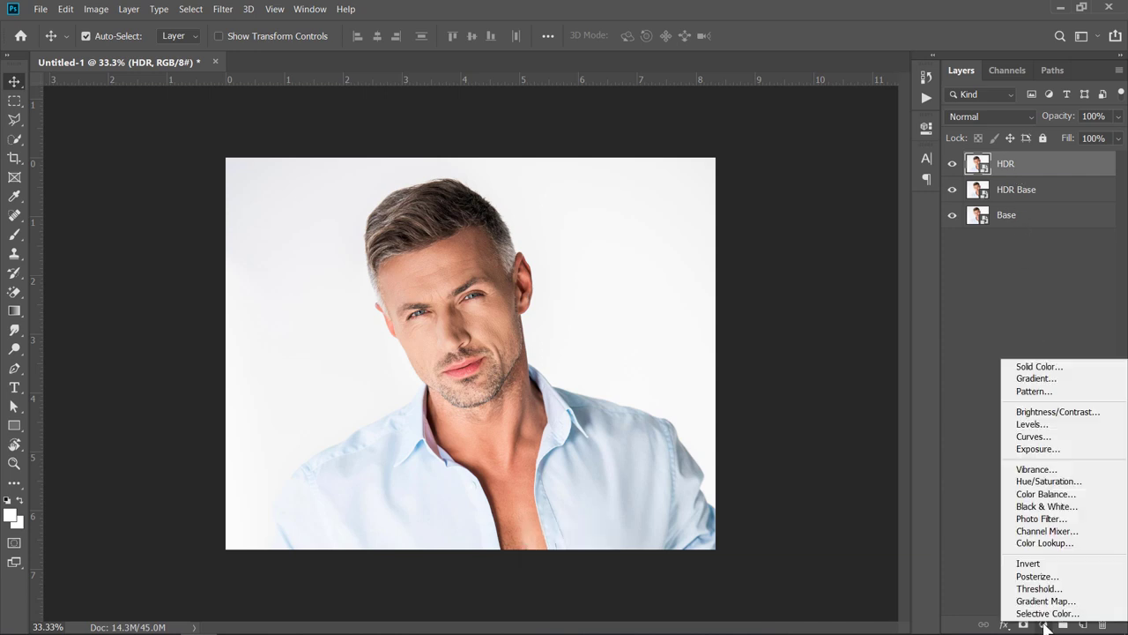
pyautogui.click(1045, 564)
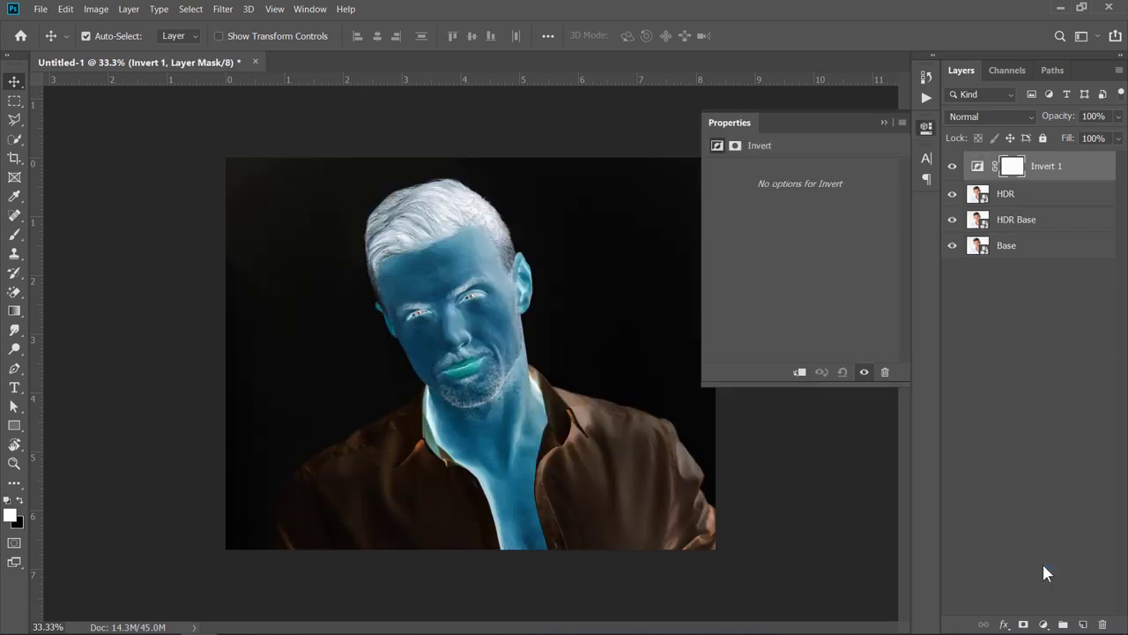
pyautogui.click(803, 373)
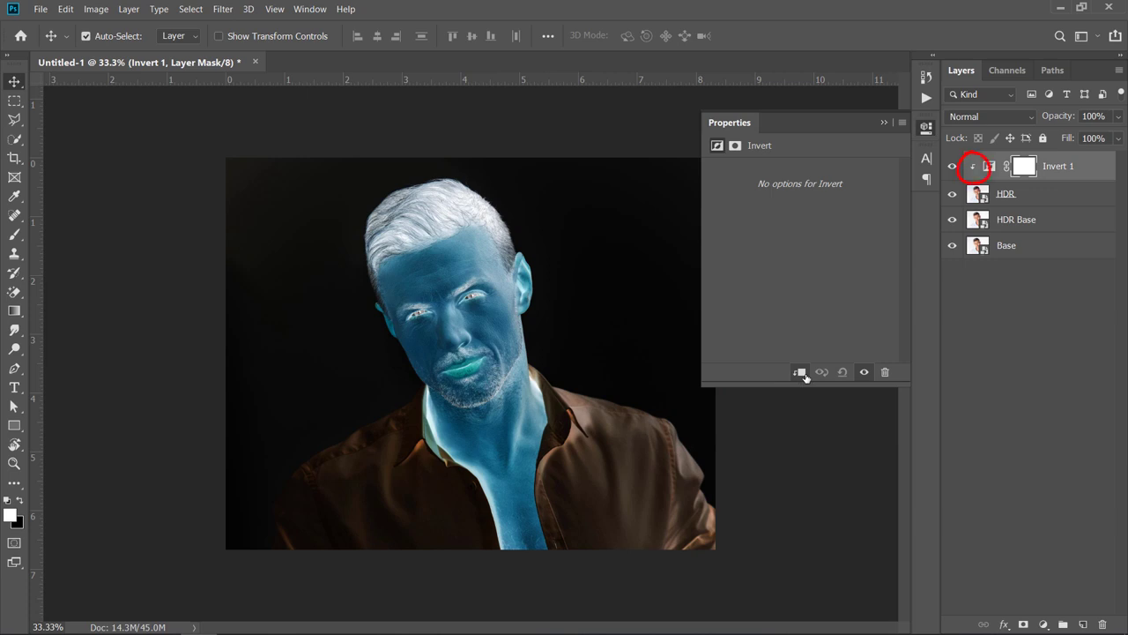
# Step: Set the HDR layer's blend mode to Vivid Light and collapse Properties
pyautogui.click(1040, 194)
pyautogui.click(992, 118)
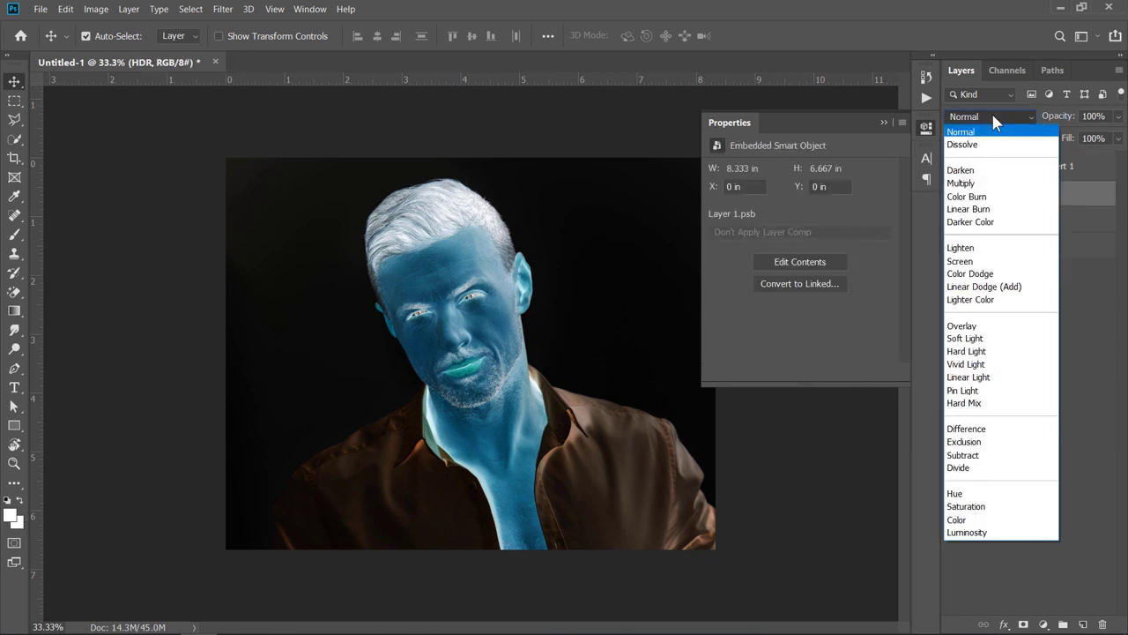
pyautogui.click(984, 364)
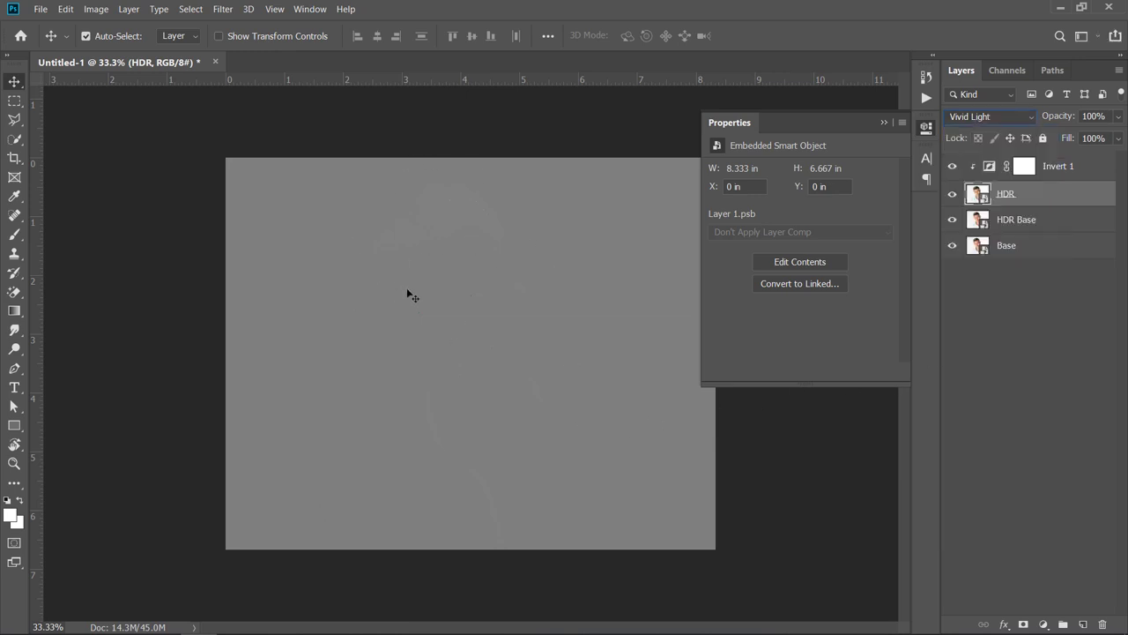
pyautogui.click(882, 123)
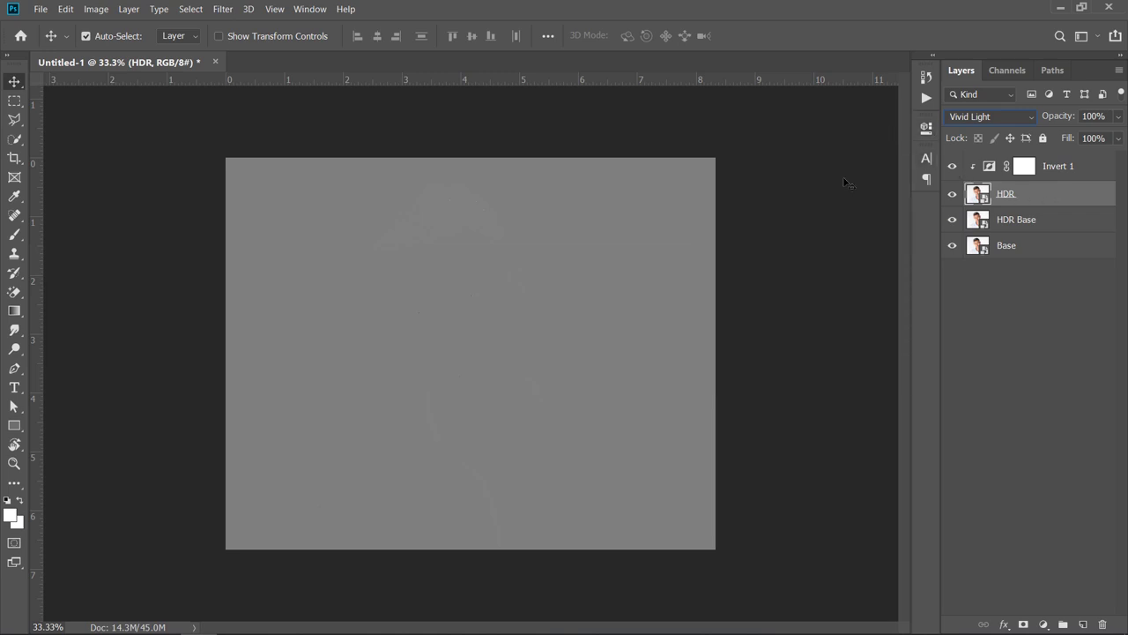
# Step: Apply Surface Blur with Radius 25 px and Threshold 30 levels to the HDR layer
pyautogui.click(223, 9)
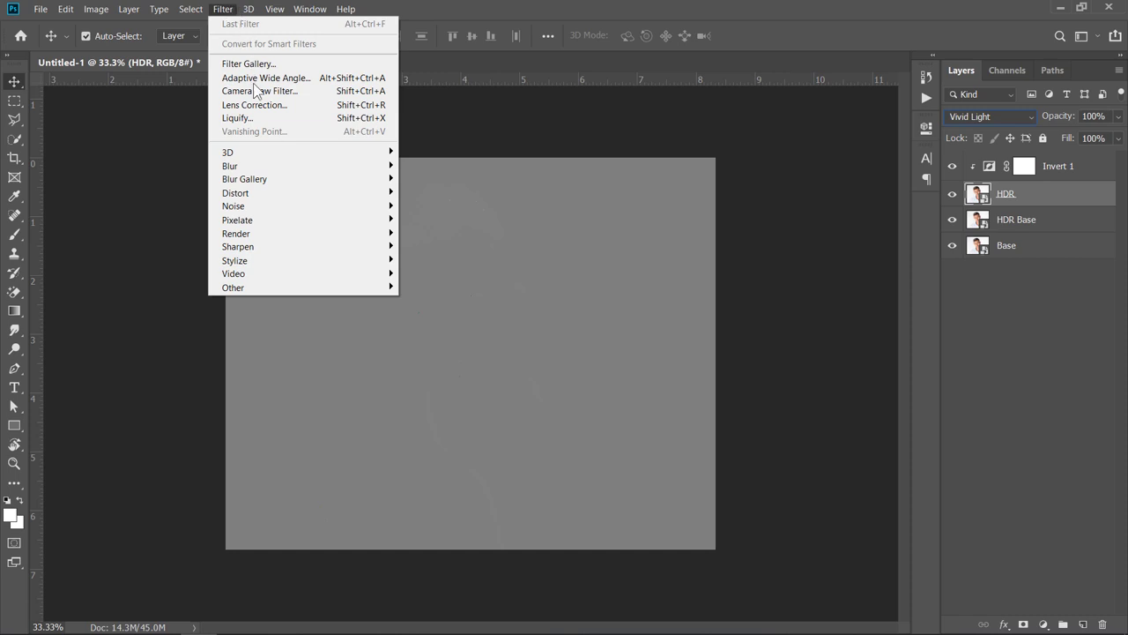
pyautogui.moveTo(265, 155)
pyautogui.moveTo(337, 167)
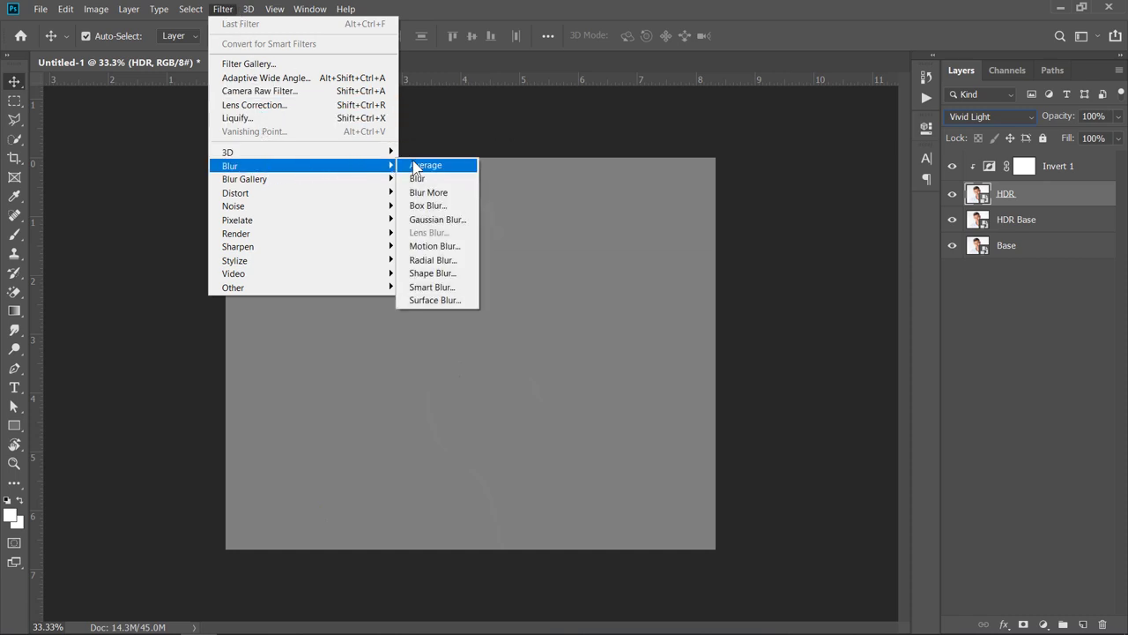
pyautogui.click(424, 298)
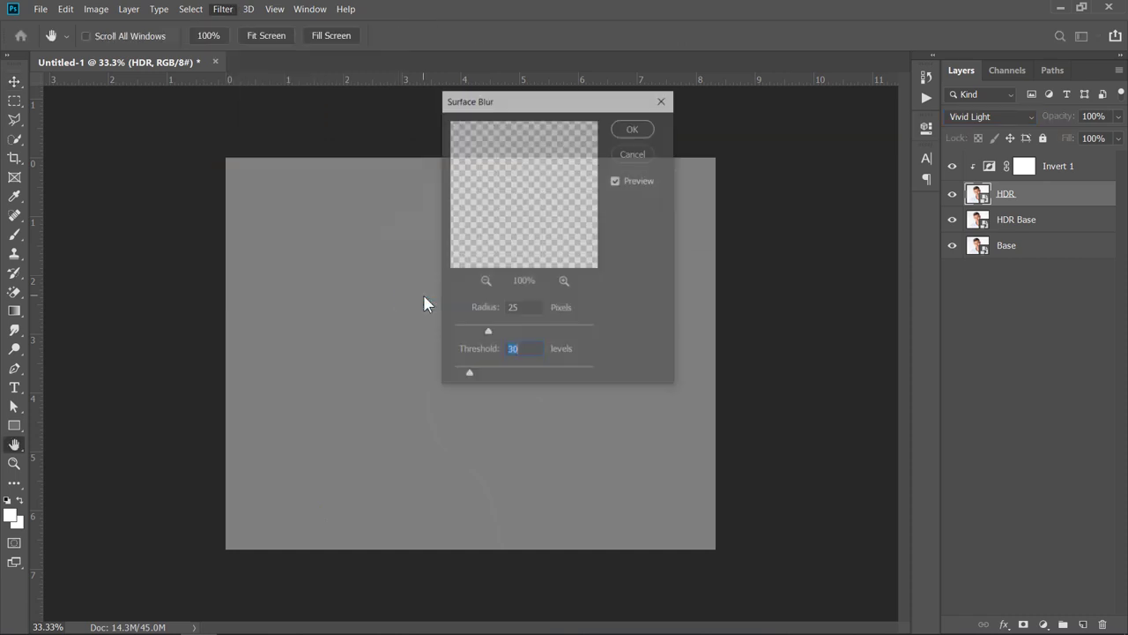
pyautogui.moveTo(486, 107); pyautogui.dragTo(749, 99)
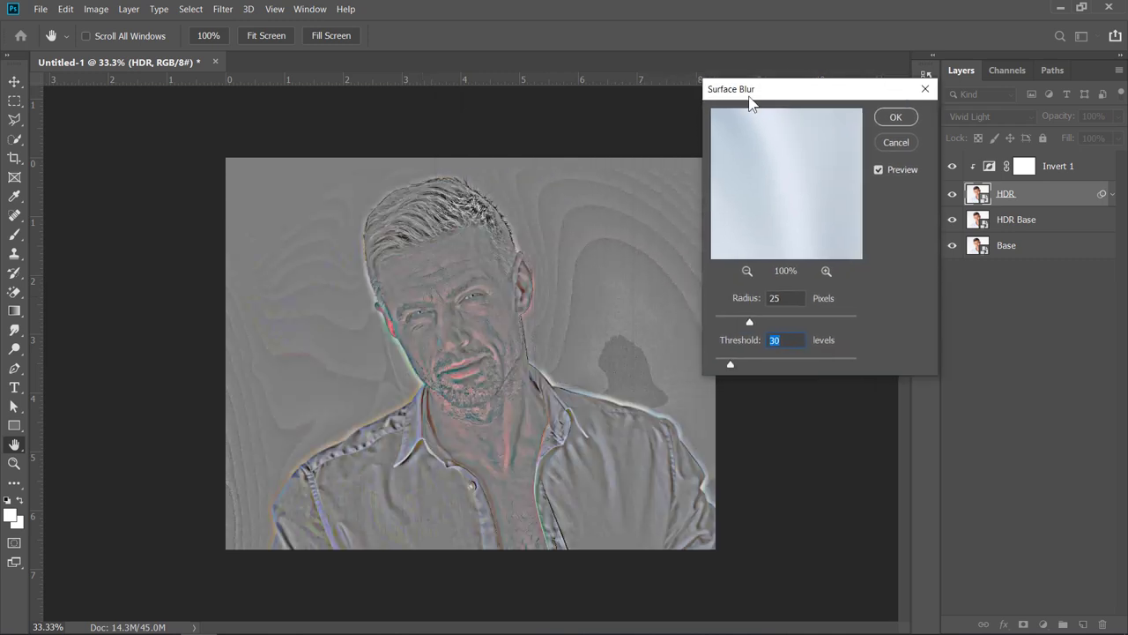
pyautogui.click(785, 298)
pyautogui.click(896, 118)
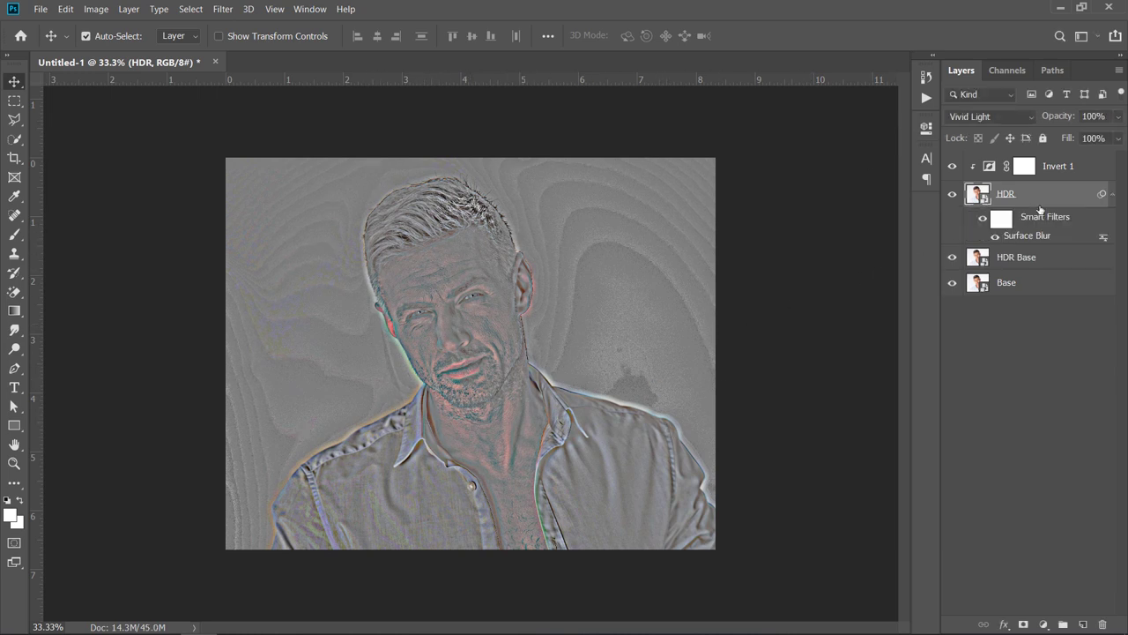
# Step: Group Invert 1, HDR and HDR Base into a new group named HDR
pyautogui.click(1103, 168)
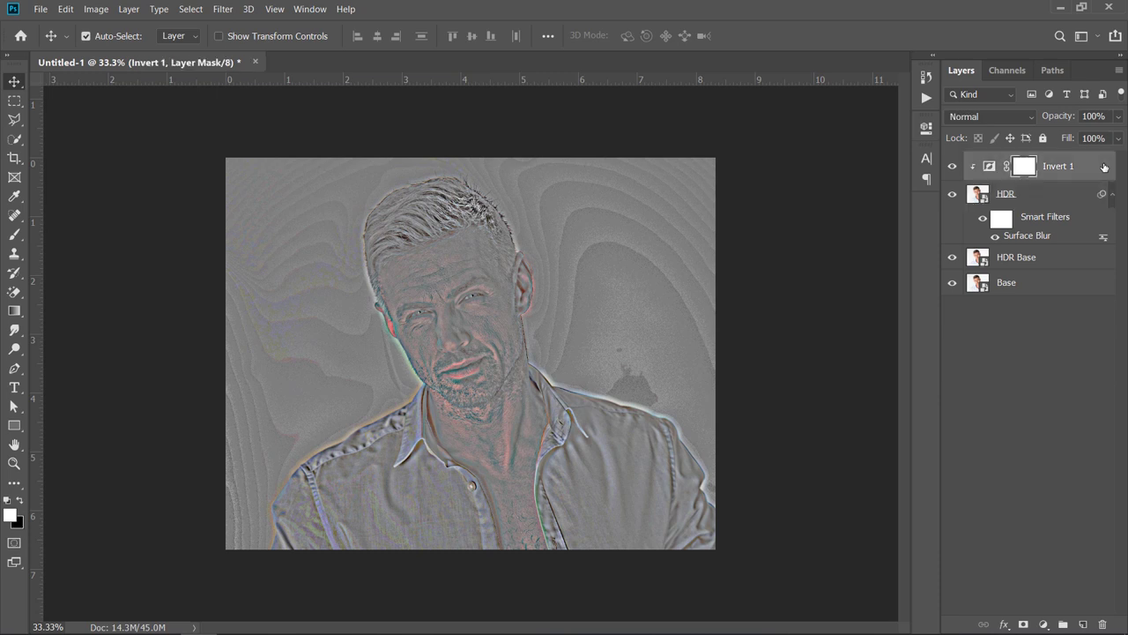
pyautogui.keyDown('shift'); pyautogui.click(1105, 262); pyautogui.keyUp('shift')
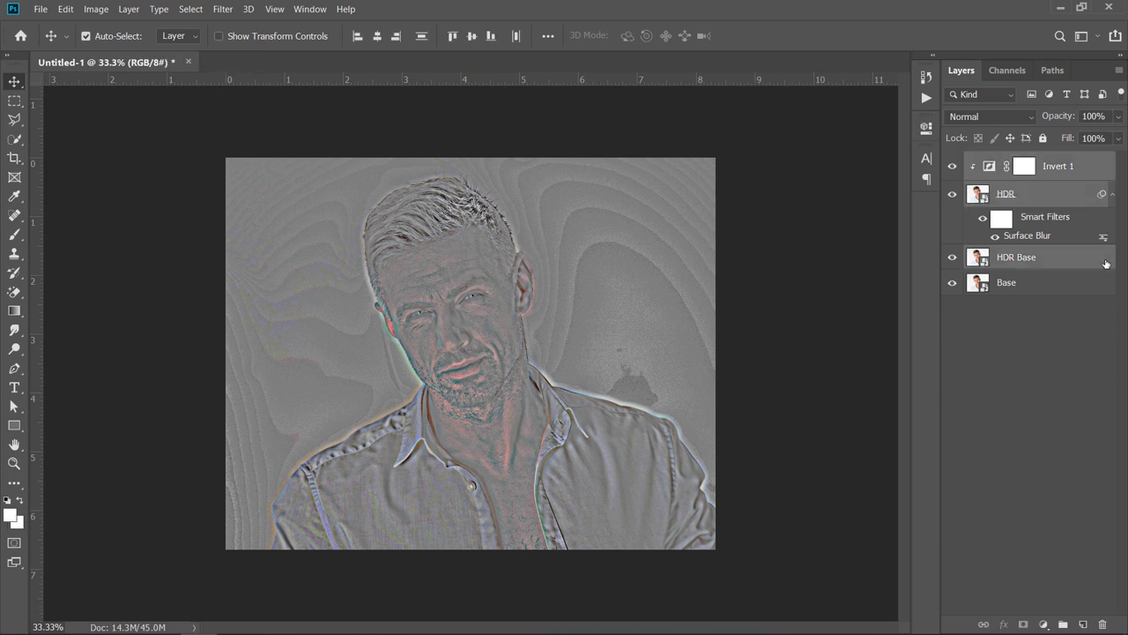
pyautogui.moveTo(1065, 266); pyautogui.dragTo(1065, 624)
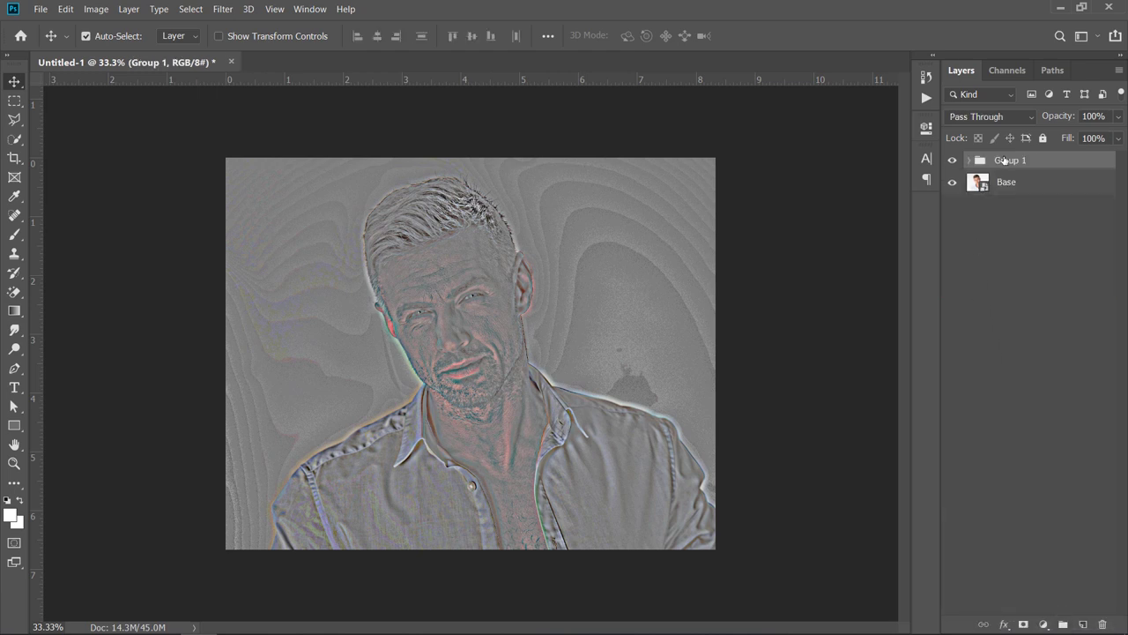
pyautogui.doubleClick(1004, 160)
pyautogui.write('HDR')
pyautogui.press('Return')
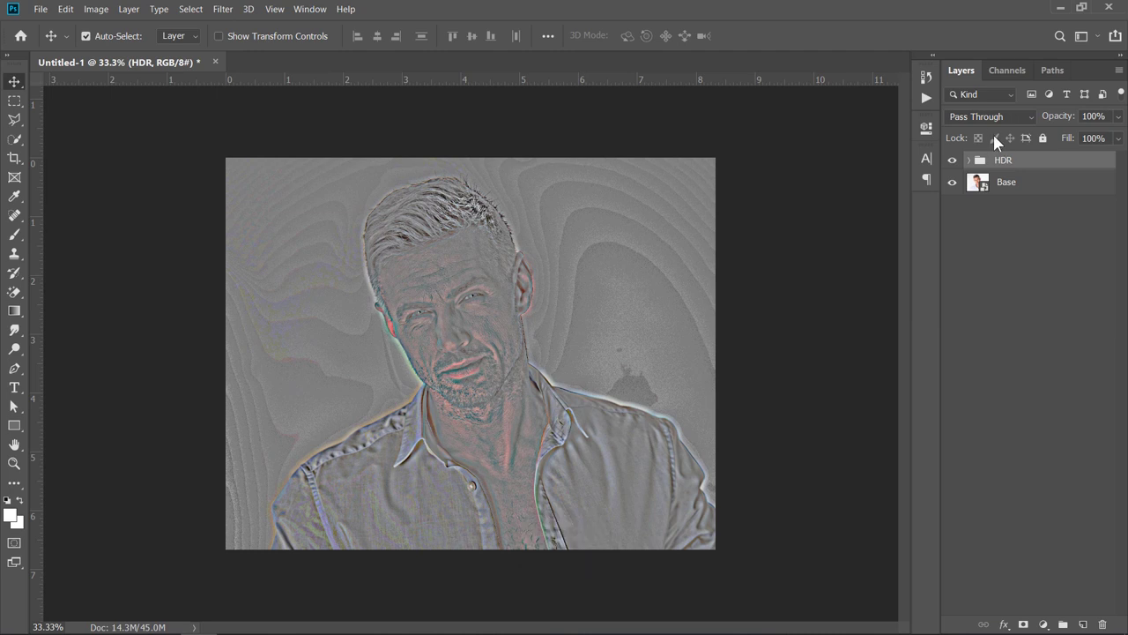
# Step: Blend the HDR group with Overlay, then zoom in and toggle it to compare
pyautogui.click(987, 118)
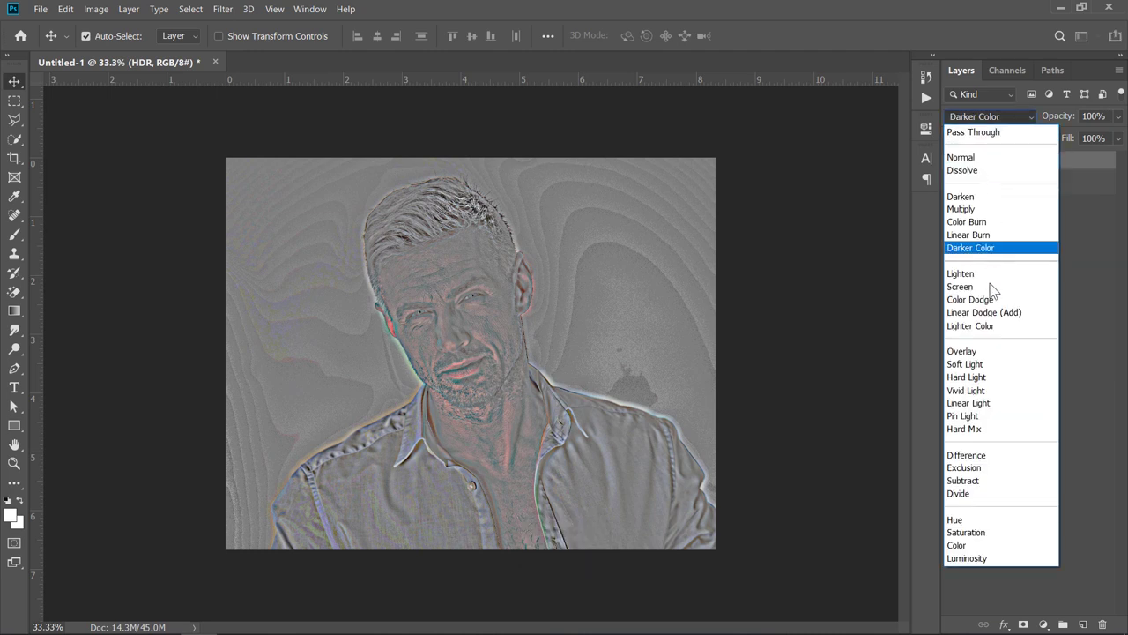
pyautogui.click(980, 351)
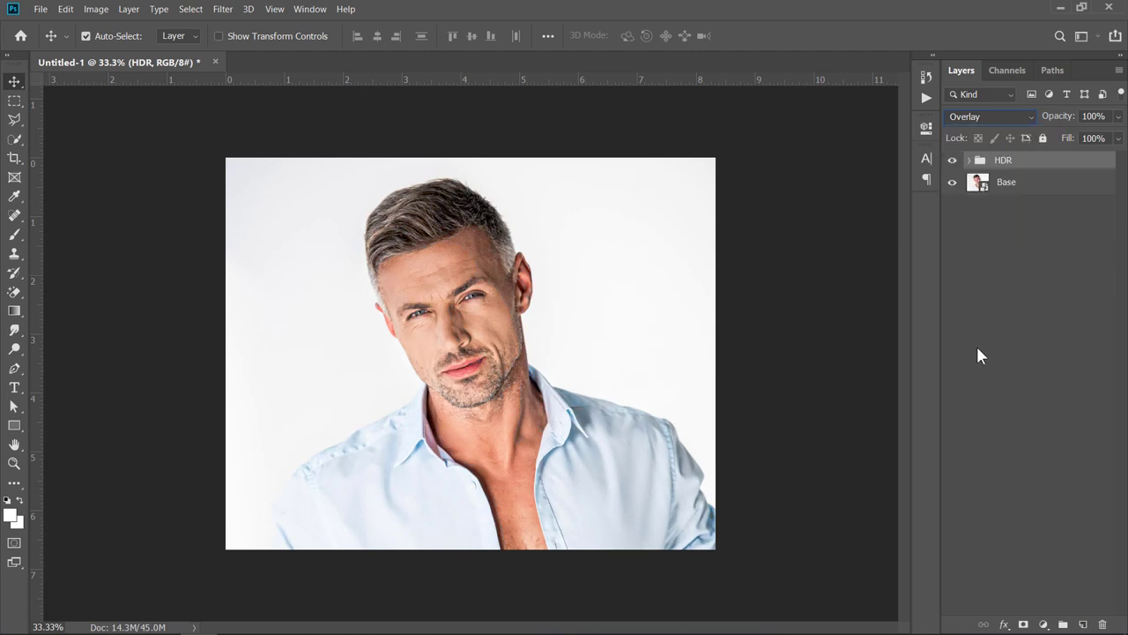
pyautogui.hotkey('ctrl', '=')
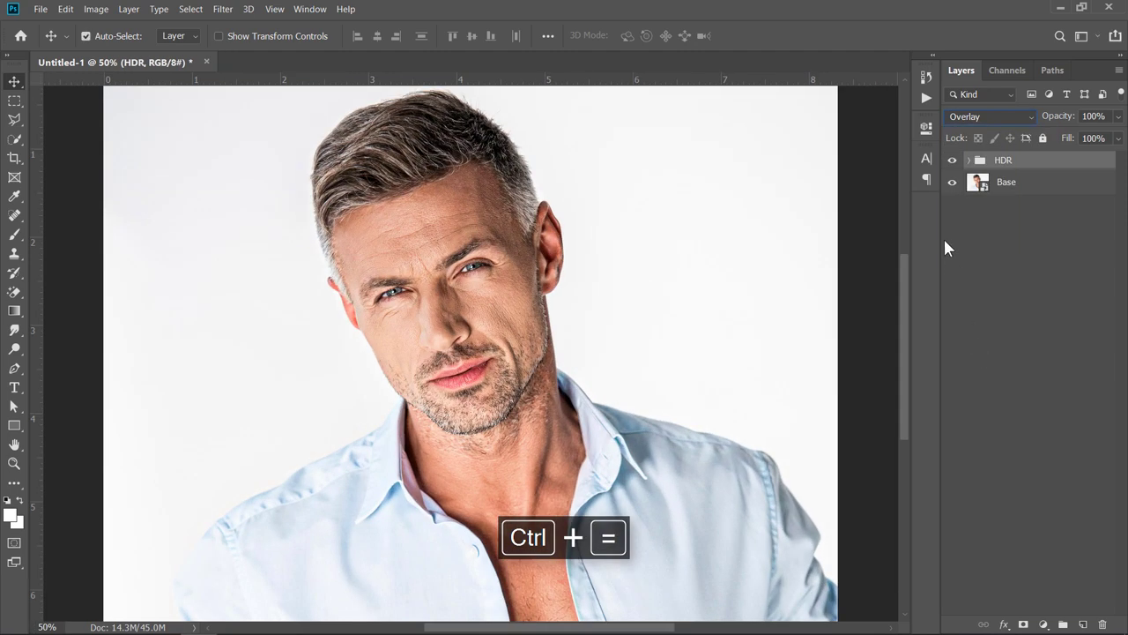
pyautogui.click(952, 160)
pyautogui.click(952, 160)
pyautogui.hotkey('ctrl', '=')
pyautogui.hotkey('ctrl', '=')
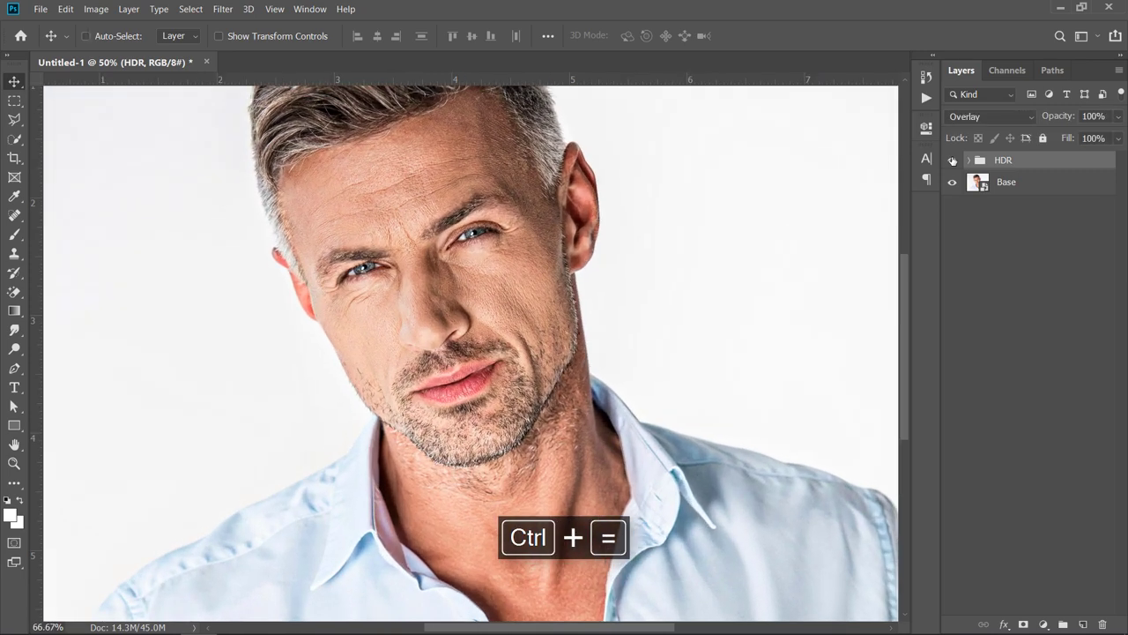
# Step: Duplicate the Base layer above the HDR group and rename it Tone
pyautogui.scroll(5, 735, 244)
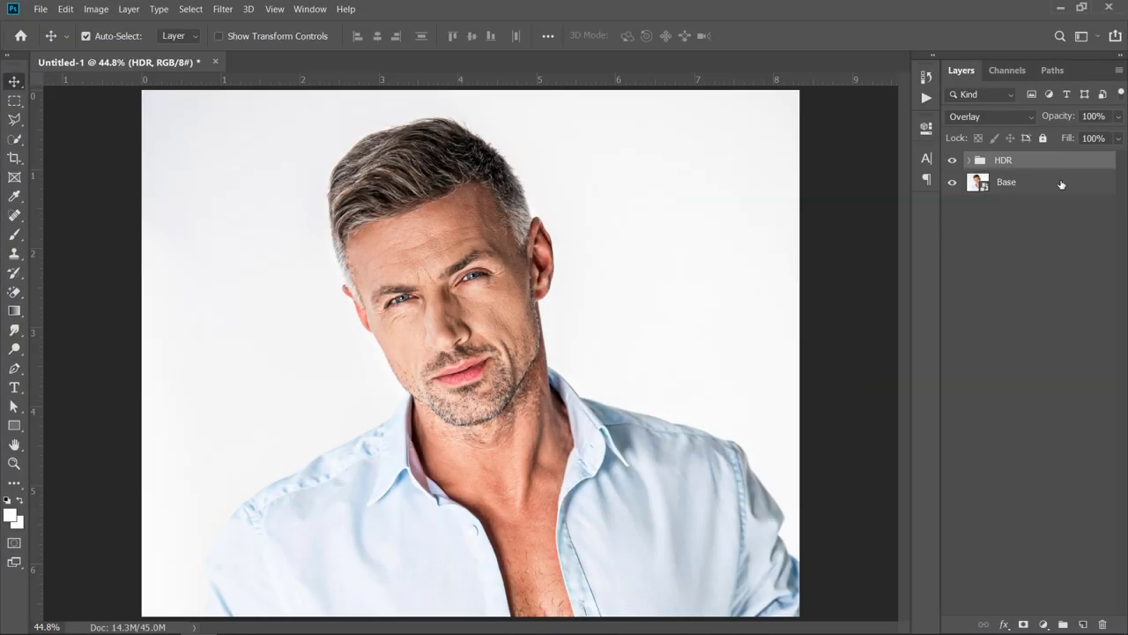
pyautogui.click(1061, 184)
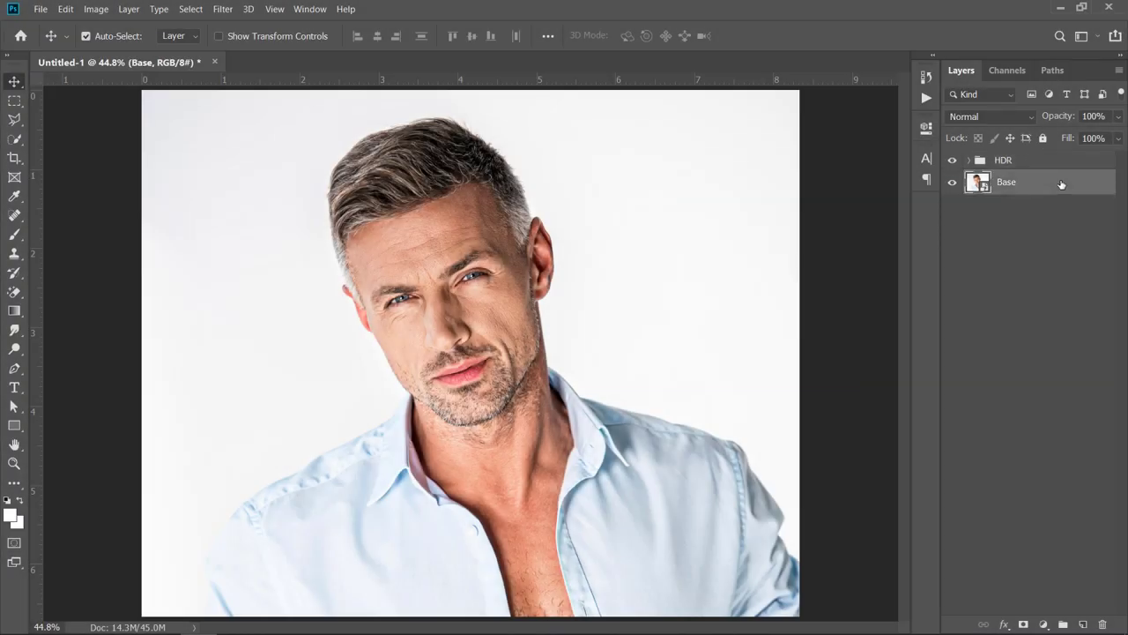
pyautogui.hotkey('ctrl', 'j')
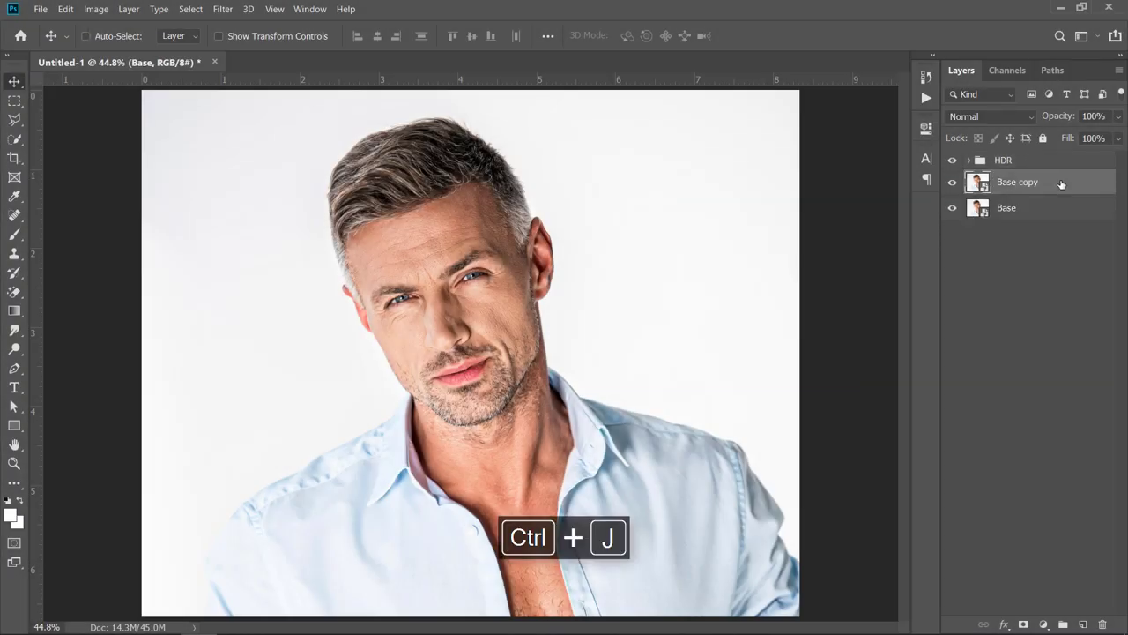
pyautogui.moveTo(1061, 183); pyautogui.dragTo(1052, 153)
pyautogui.doubleClick(1040, 160)
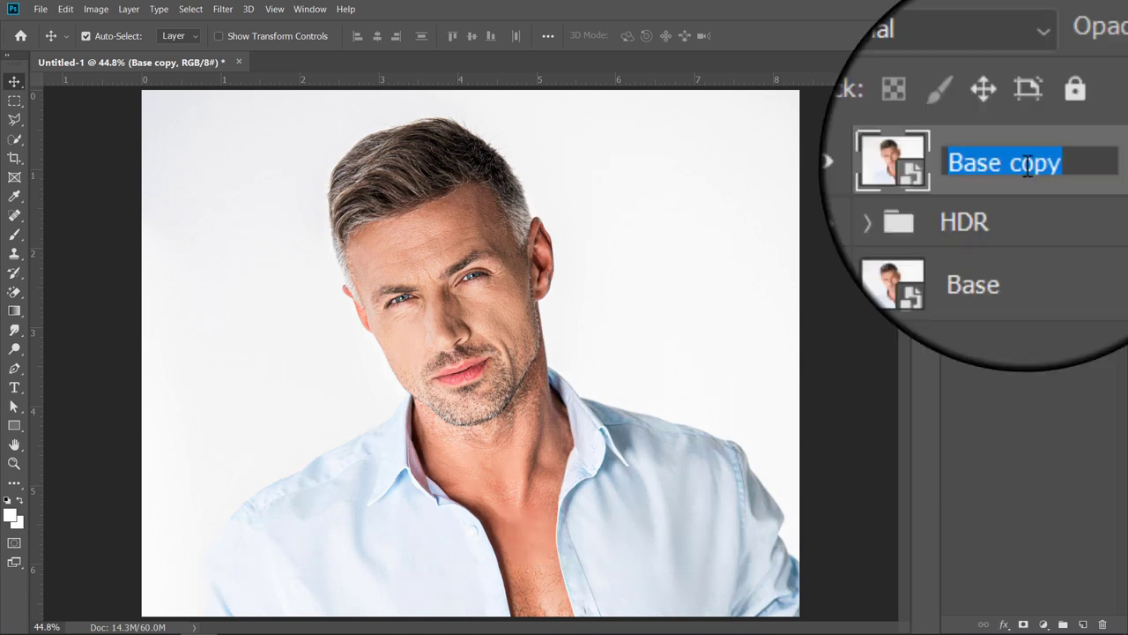
pyautogui.write('Tone')
pyautogui.press('Return')
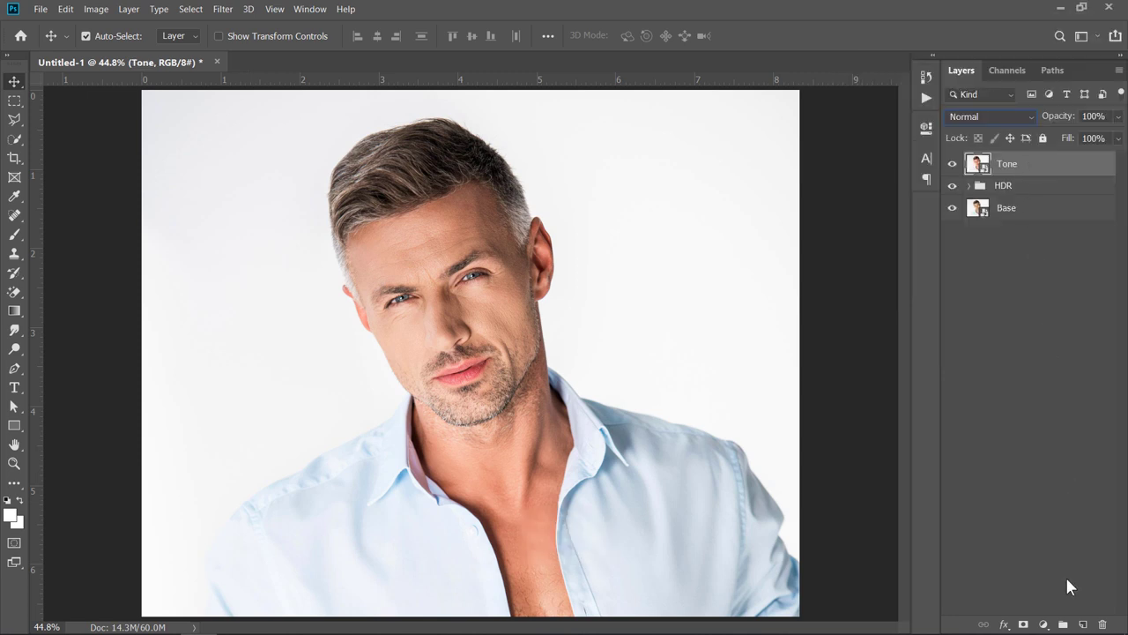
# Step: Clip an Invert and a Hue/Saturation adjustment (Saturation -100) to the Tone layer
pyautogui.click(1044, 623)
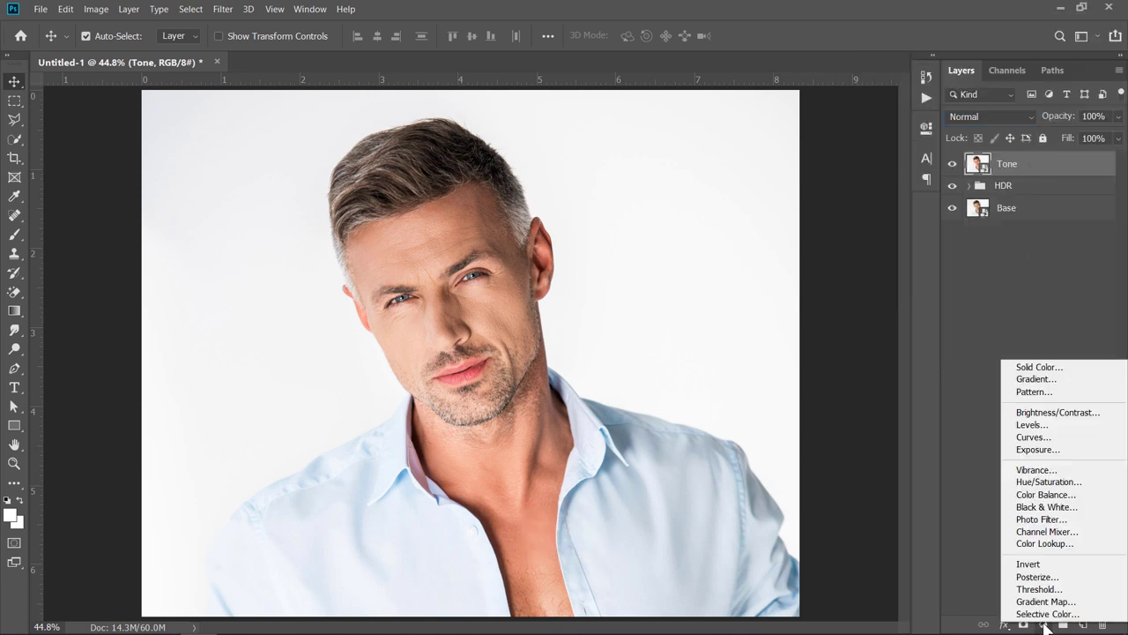
pyautogui.click(1030, 563)
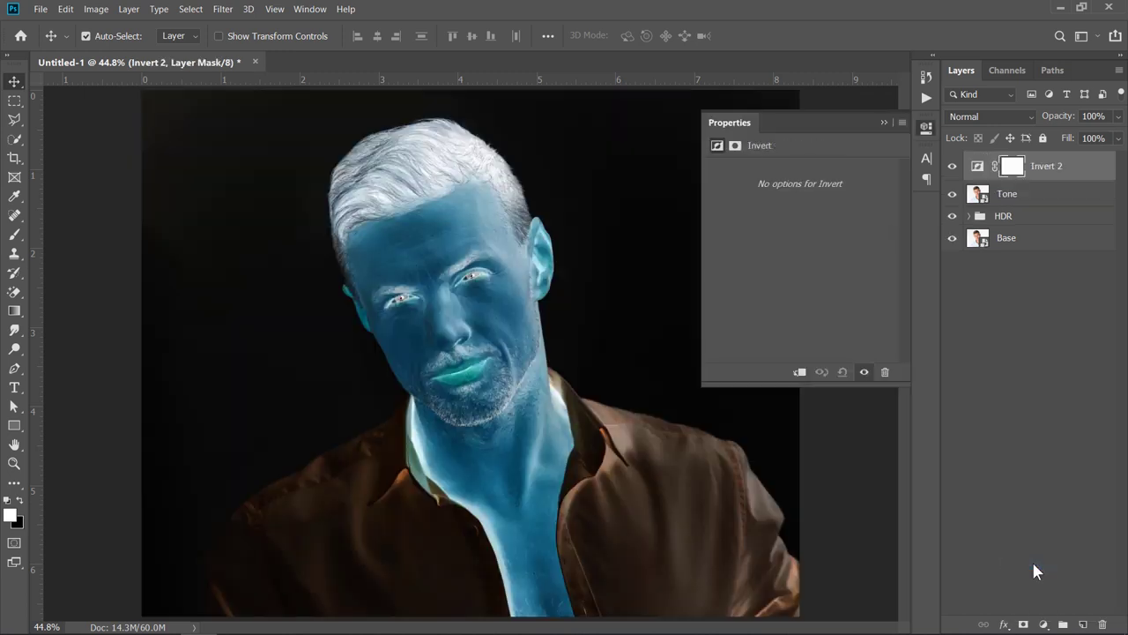
pyautogui.click(800, 372)
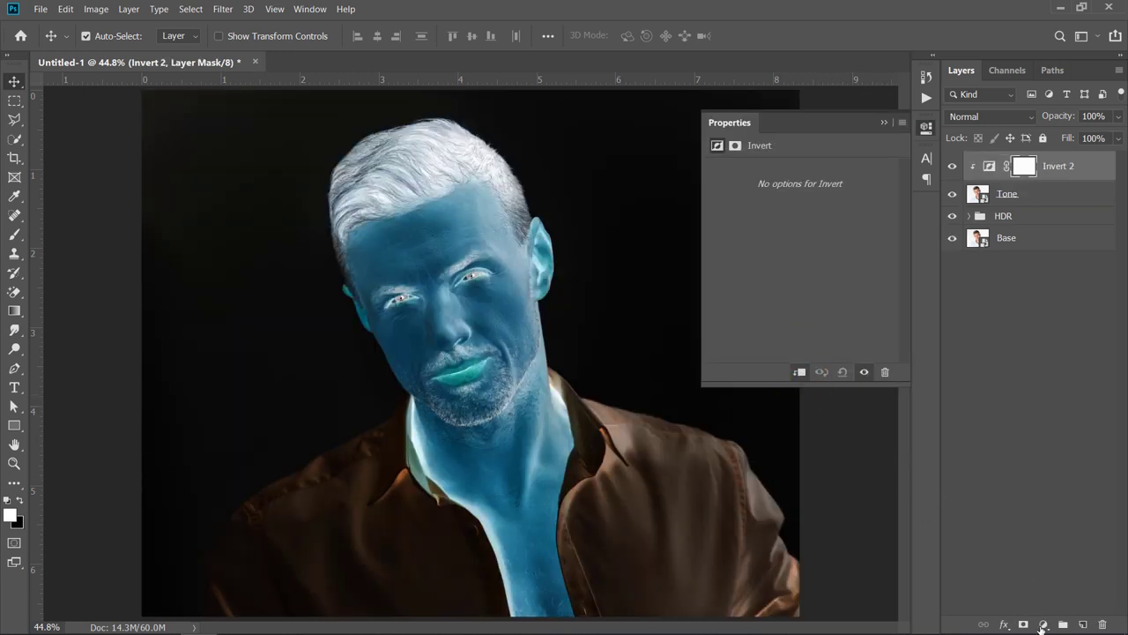
pyautogui.click(1044, 623)
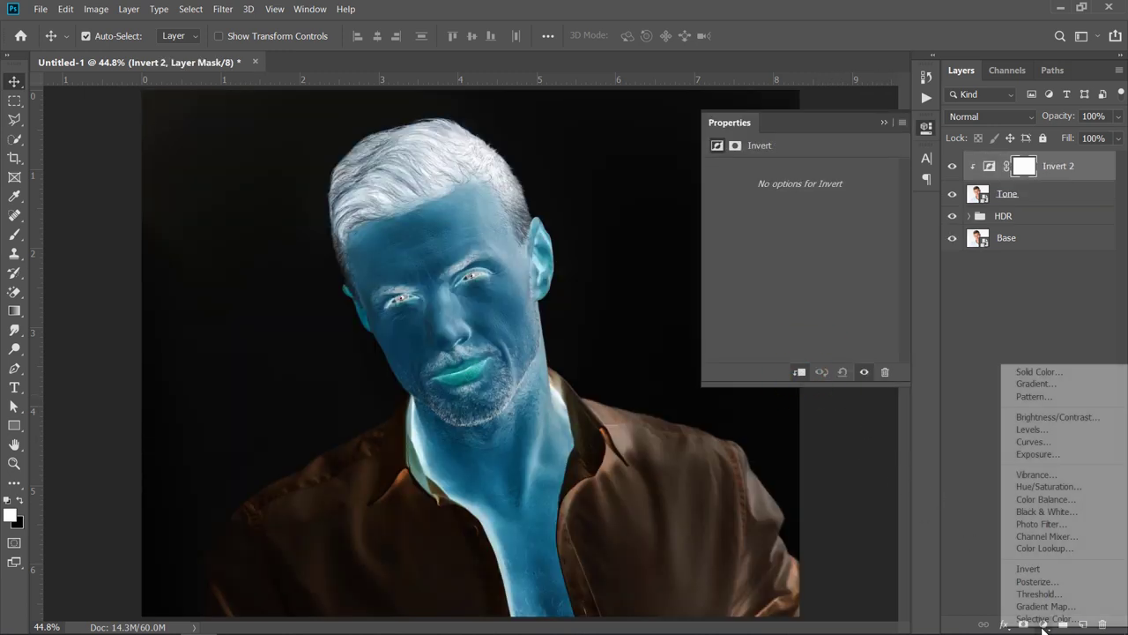
pyautogui.click(1044, 487)
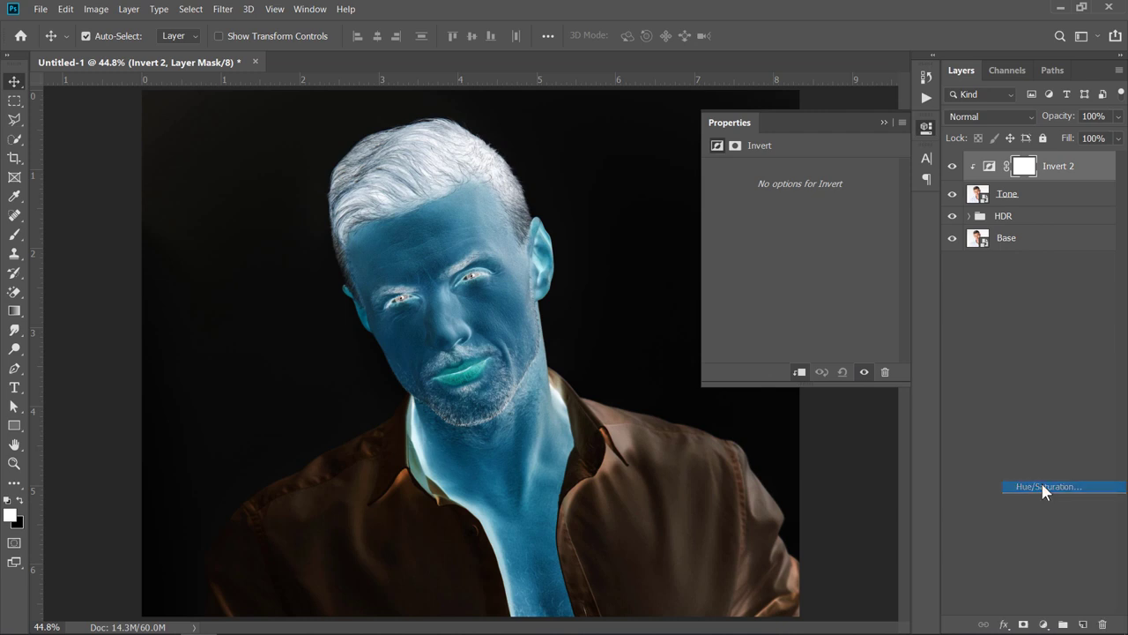
pyautogui.click(801, 372)
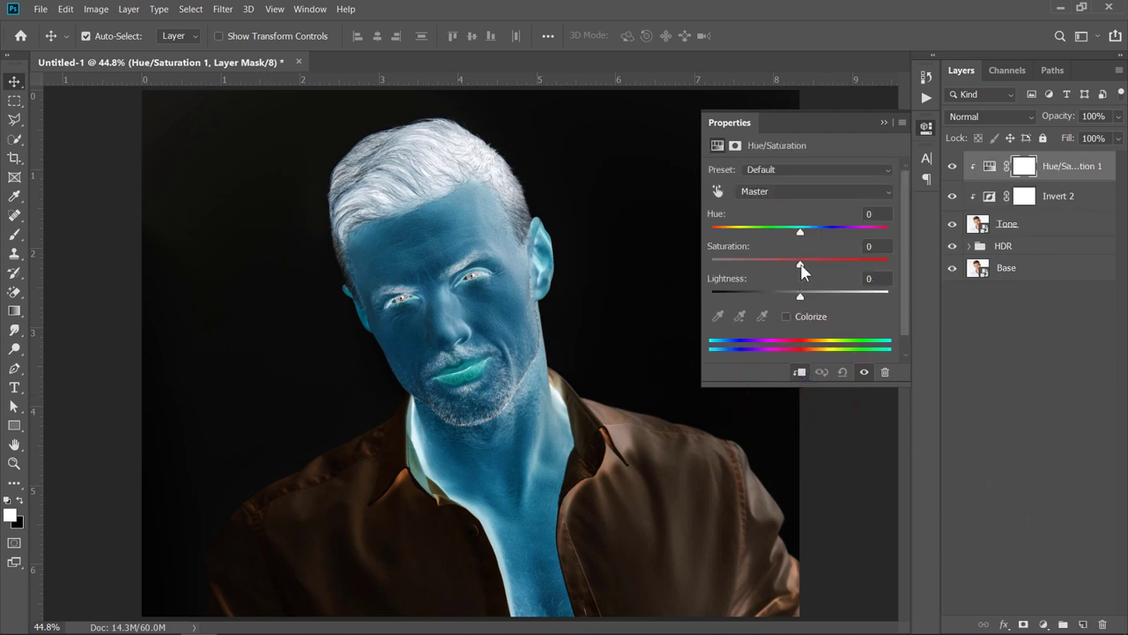
pyautogui.moveTo(801, 262); pyautogui.dragTo(678, 261)
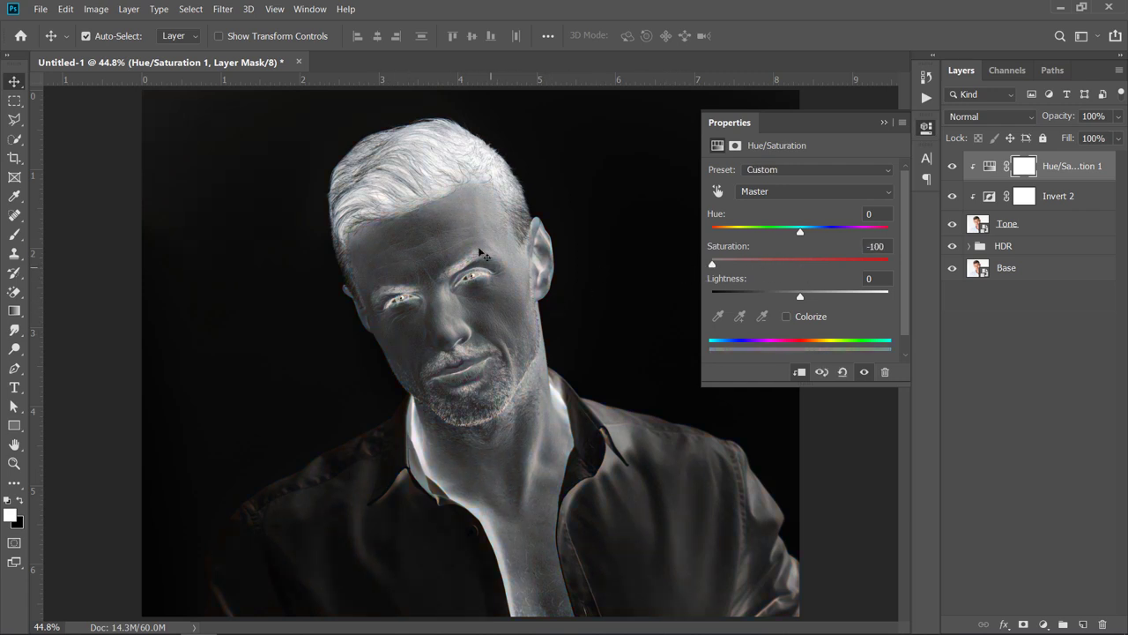
# Step: Apply a 30-pixel Gaussian Blur smart filter to the Tone layer
pyautogui.click(1056, 226)
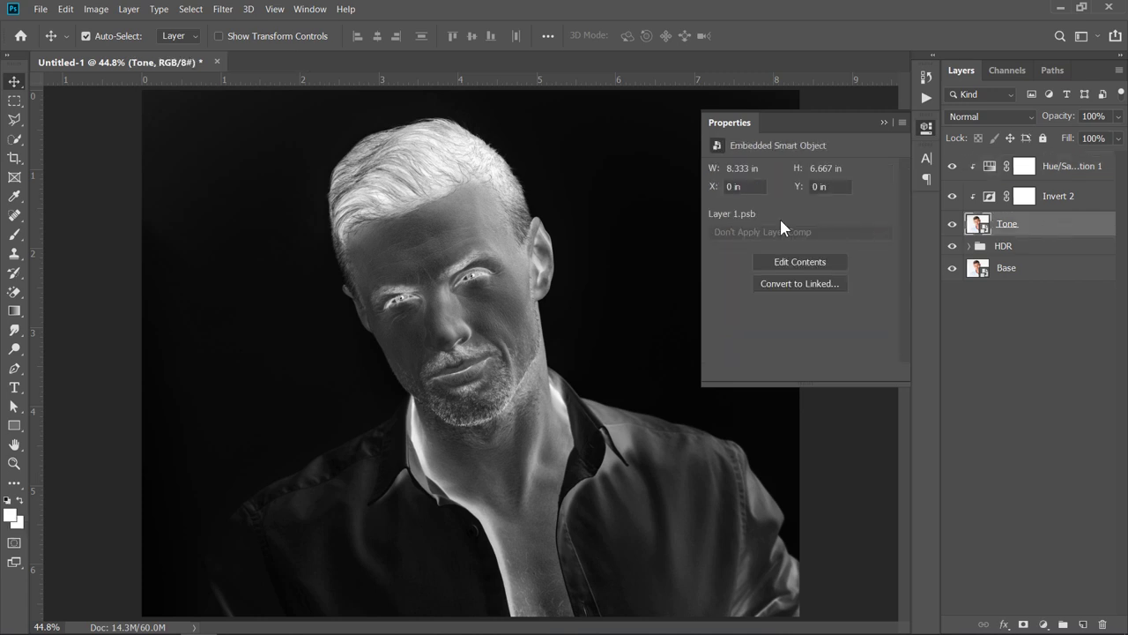
pyautogui.click(223, 11)
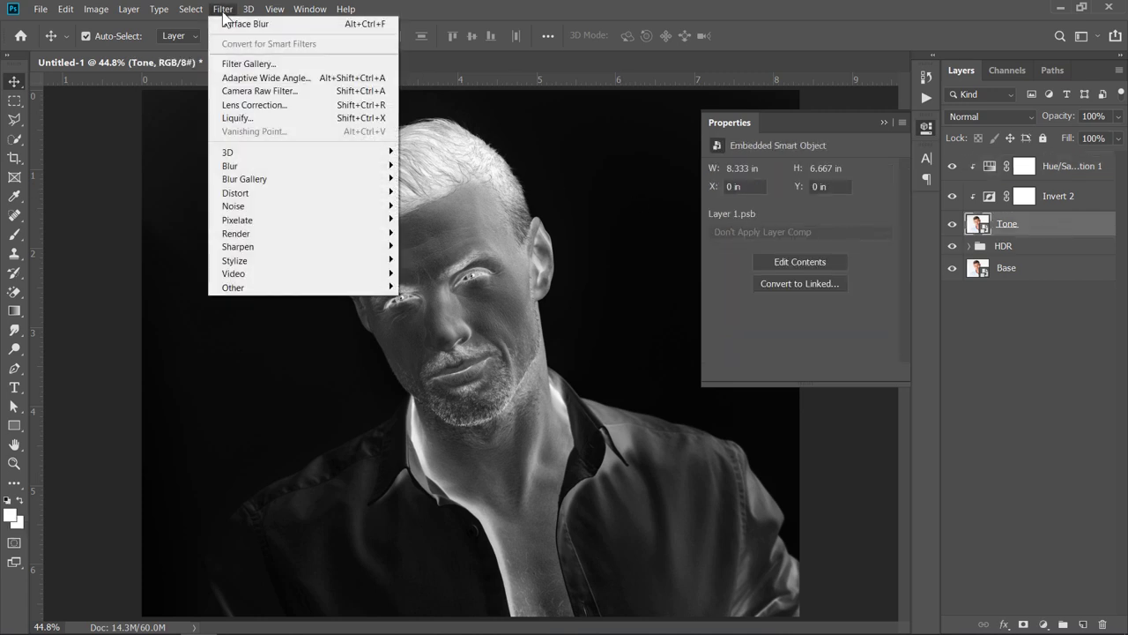
pyautogui.moveTo(296, 171)
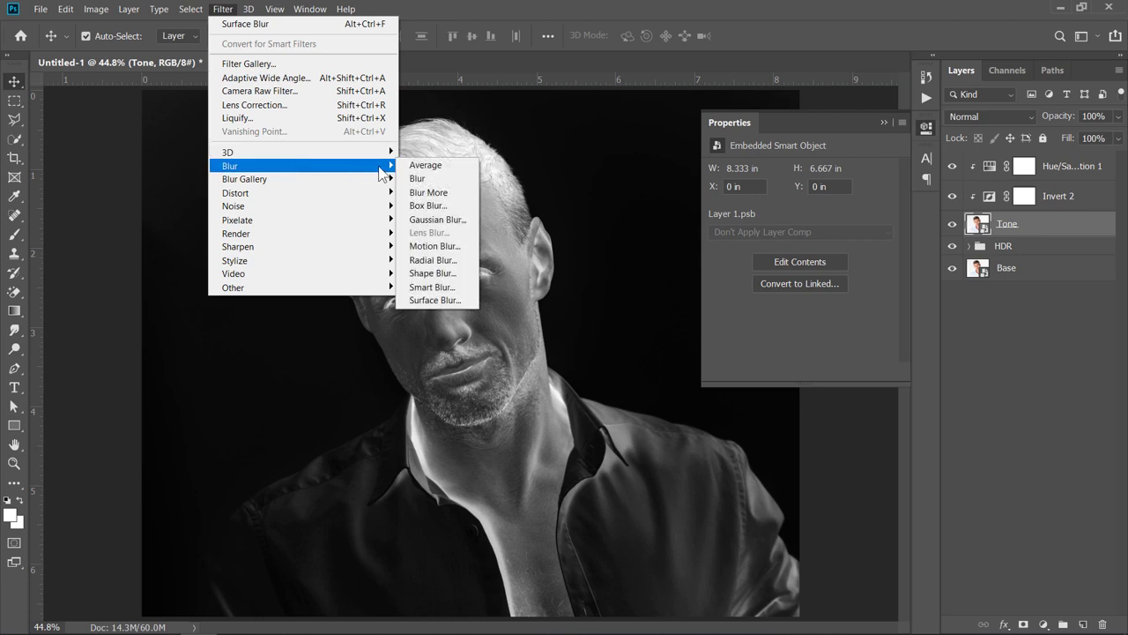
pyautogui.click(437, 221)
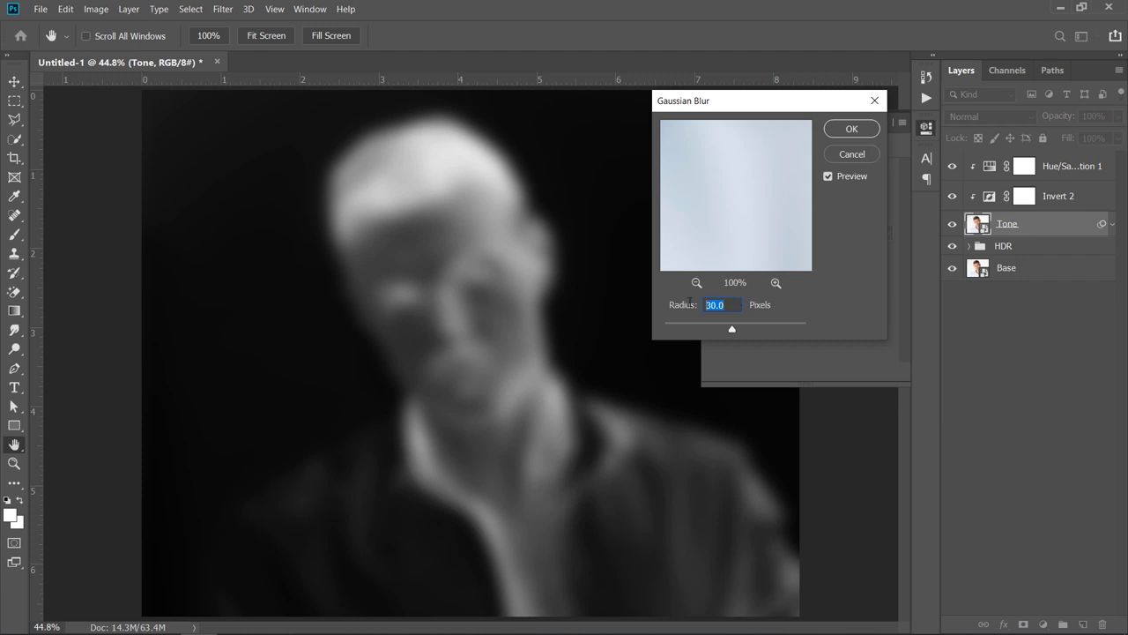
pyautogui.click(848, 130)
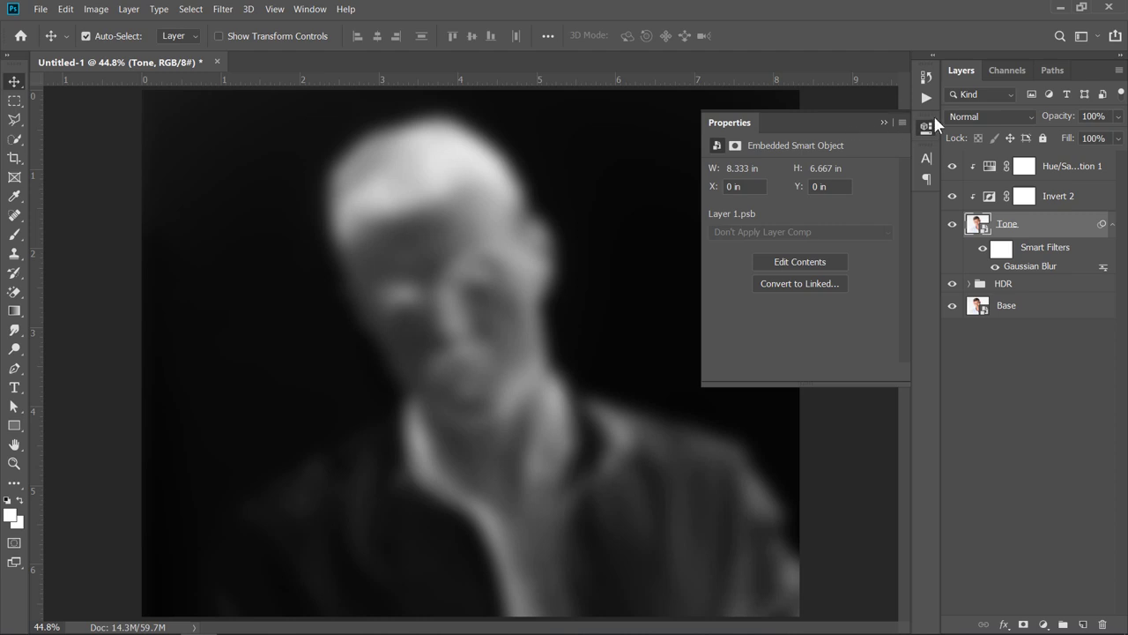
# Step: Set the Tone layer to Overlay blending and toggle its visibility to compare
pyautogui.click(965, 117)
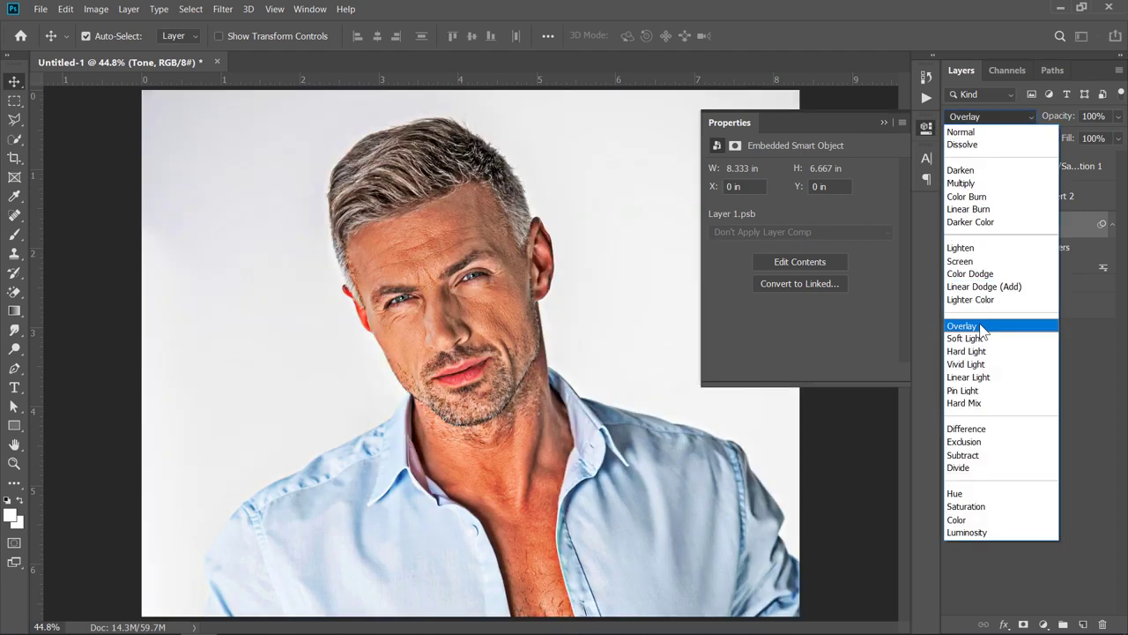
pyautogui.click(981, 326)
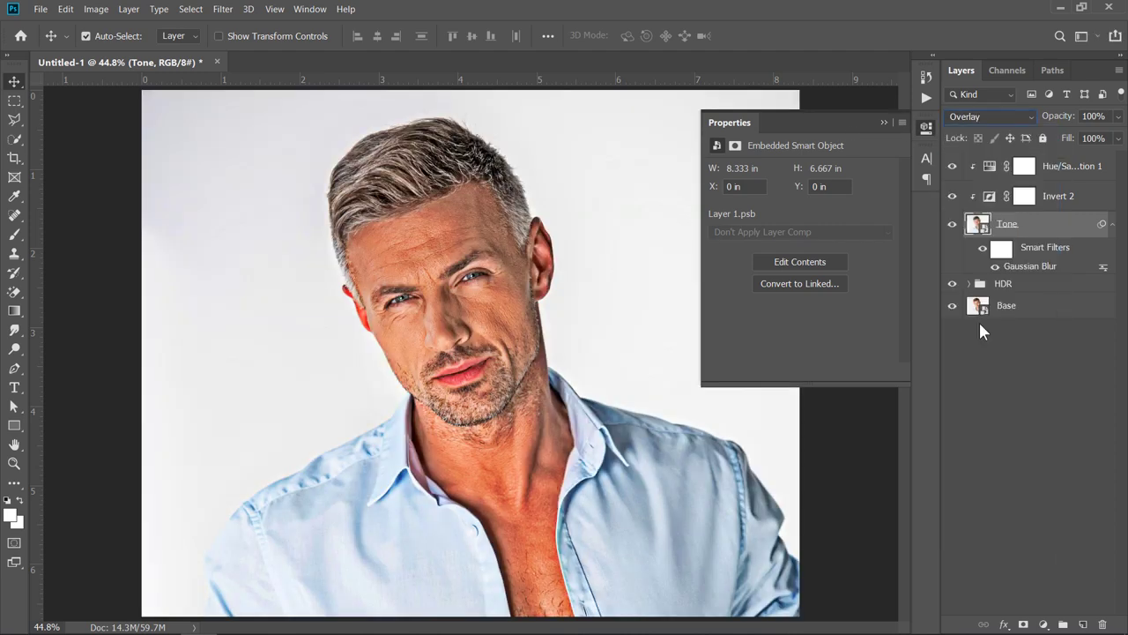
pyautogui.click(952, 224)
pyautogui.click(953, 224)
pyautogui.keyDown('shift'); pyautogui.click(1097, 167); pyautogui.keyUp('shift')
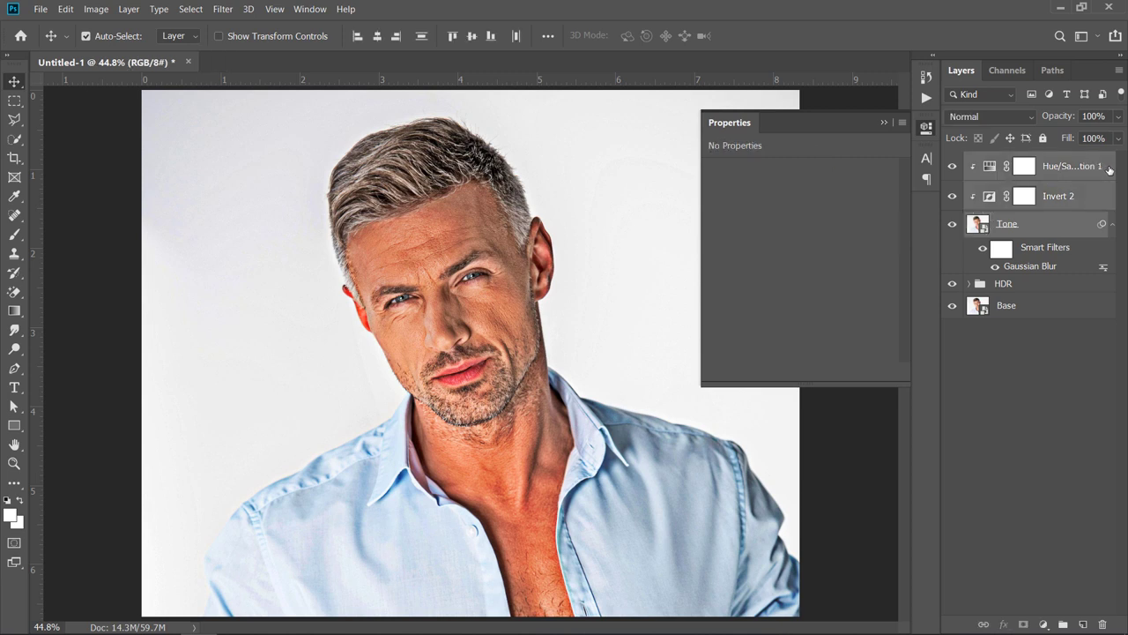
# Step: Group the Tone layer and its two adjustments into a group named 'HDR Tone'
pyautogui.moveTo(1110, 169); pyautogui.dragTo(1064, 624)
pyautogui.doubleClick(1011, 160)
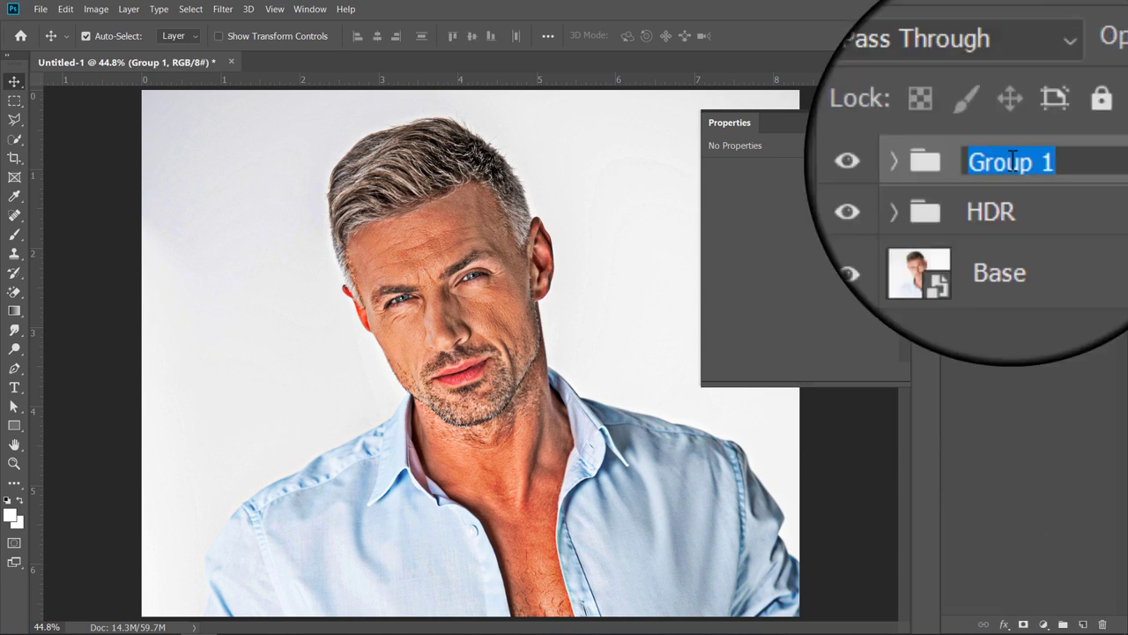
pyautogui.write('HDR Tone')
pyautogui.press('Return')
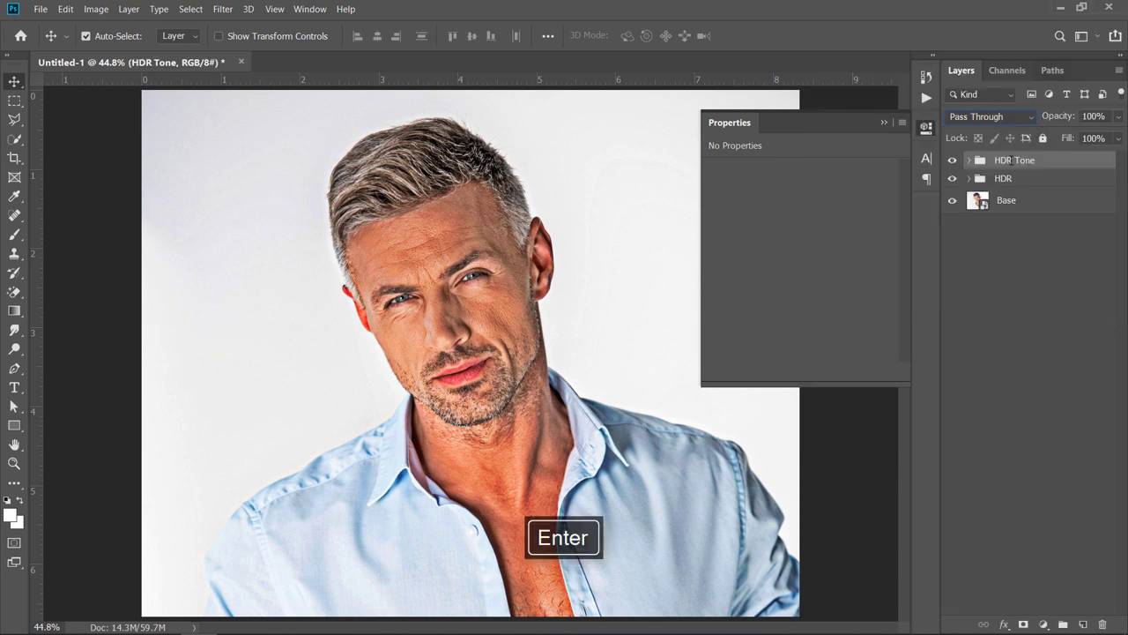
# Step: Lower the HDR Tone group's opacity to about 30% and toggle its visibility to compare
pyautogui.moveTo(1067, 119); pyautogui.dragTo(1017, 124)
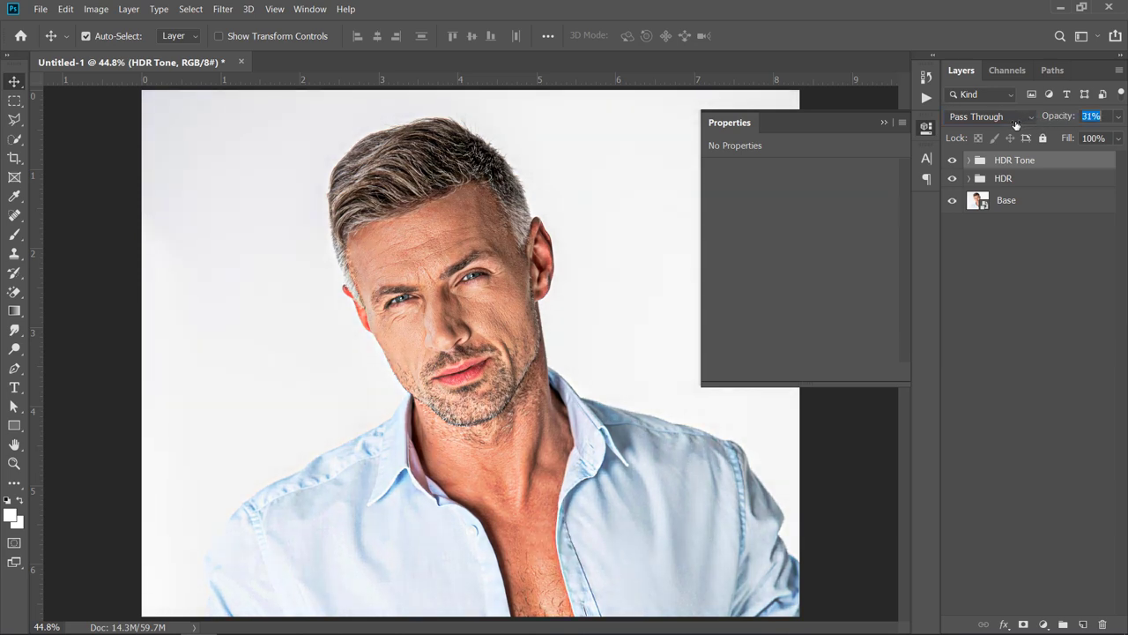
pyautogui.click(951, 161)
pyautogui.click(952, 161)
pyautogui.click(956, 163)
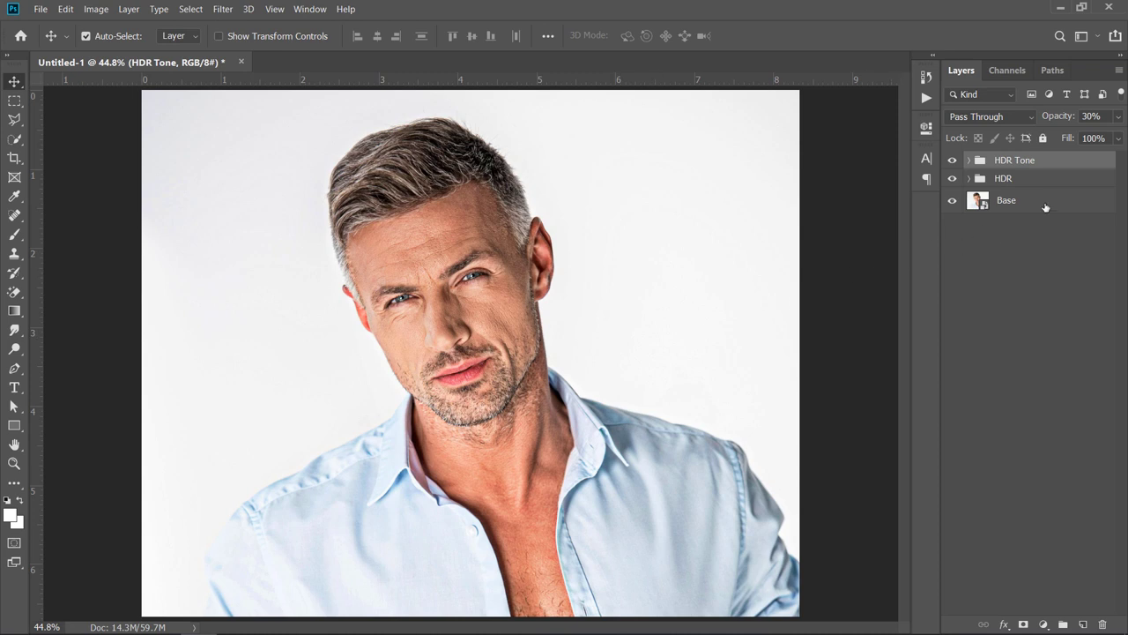
# Step: Duplicate the Base layer and rename the copy 'Highlights'
pyautogui.click(1045, 207)
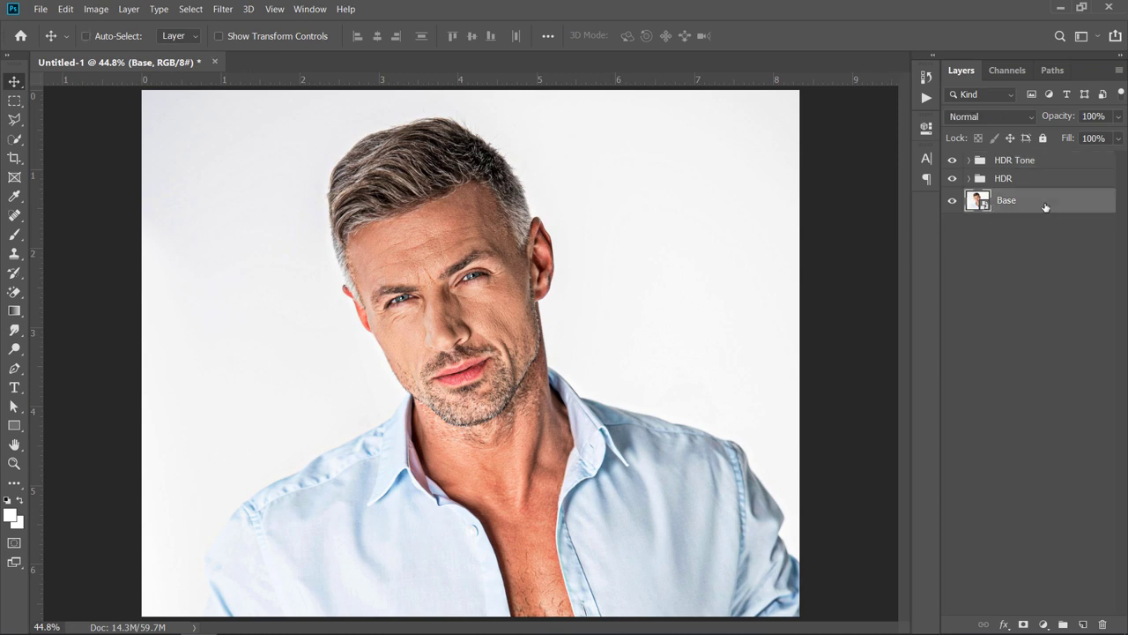
pyautogui.hotkey('ctrl', 'j')
pyautogui.doubleClick(1042, 204)
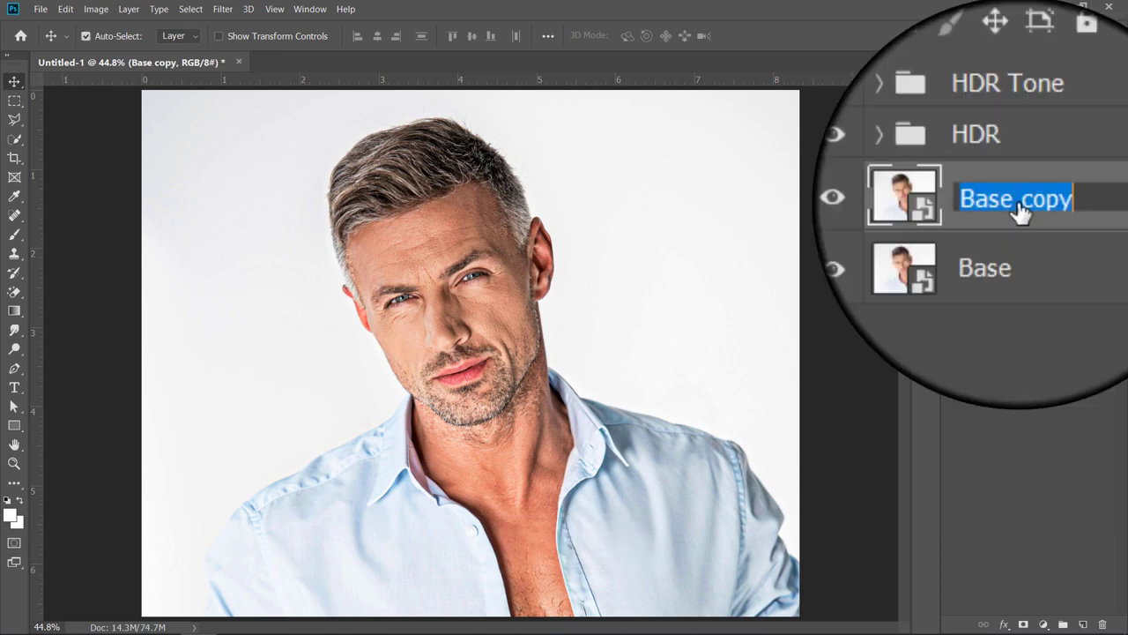
pyautogui.write('Highlights')
pyautogui.press('Return')
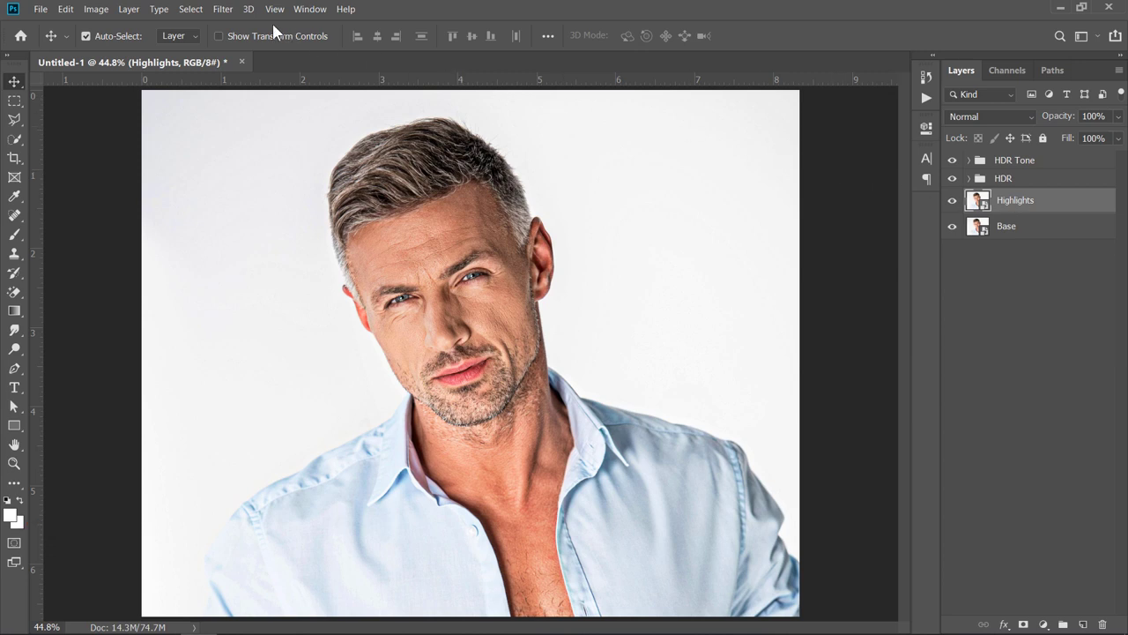
# Step: Preview Diffuse Glow in the Filter Gallery: Graininess 0, Glow 4, Clear 19, centred on the face
pyautogui.click(225, 11)
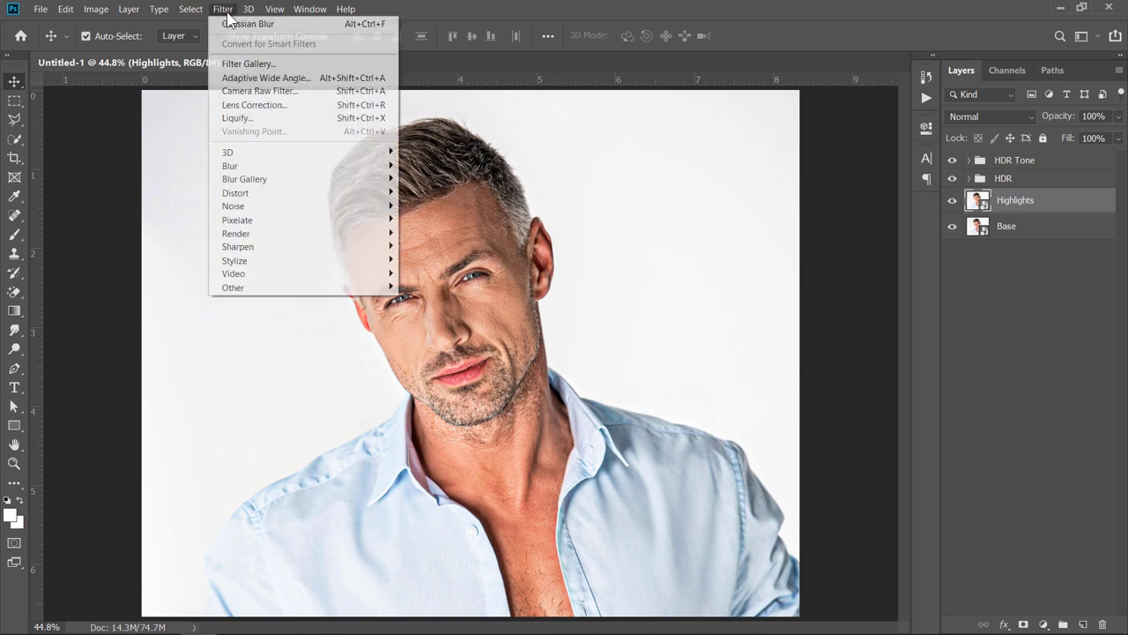
pyautogui.click(227, 62)
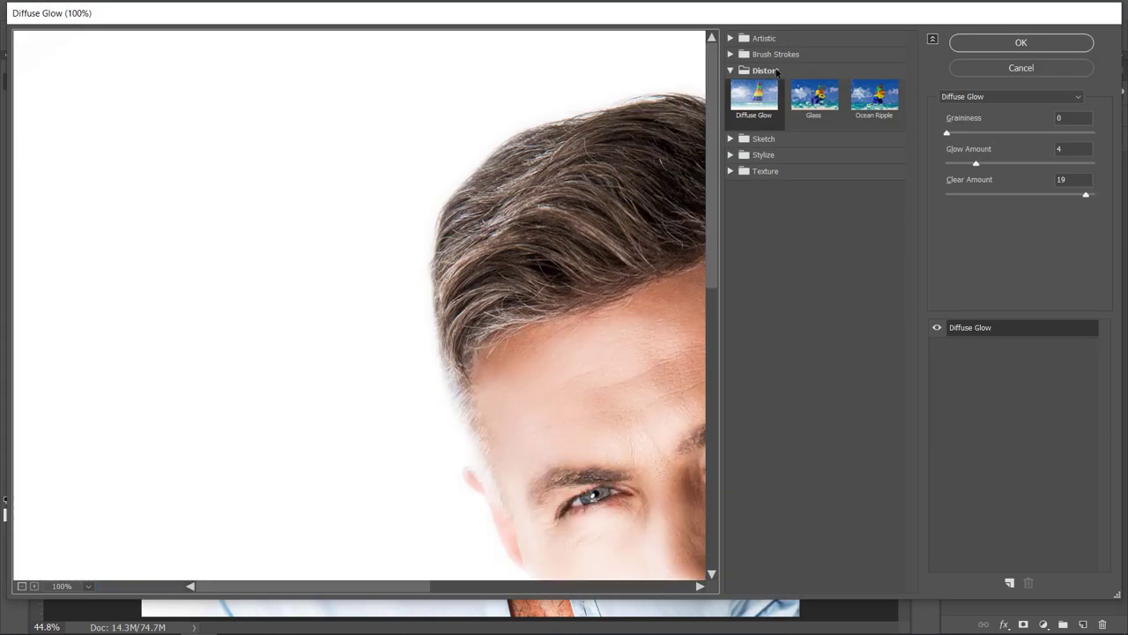
pyautogui.click(778, 71)
pyautogui.click(780, 71)
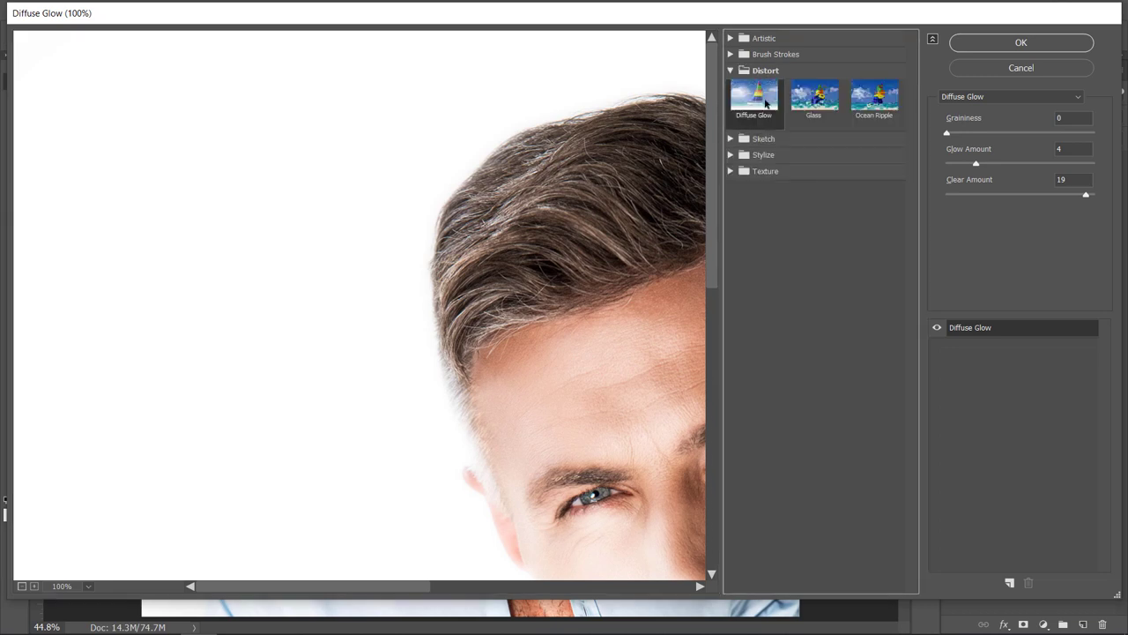
pyautogui.moveTo(644, 453); pyautogui.dragTo(335, 262)
pyautogui.scroll(-2, 325, 262)
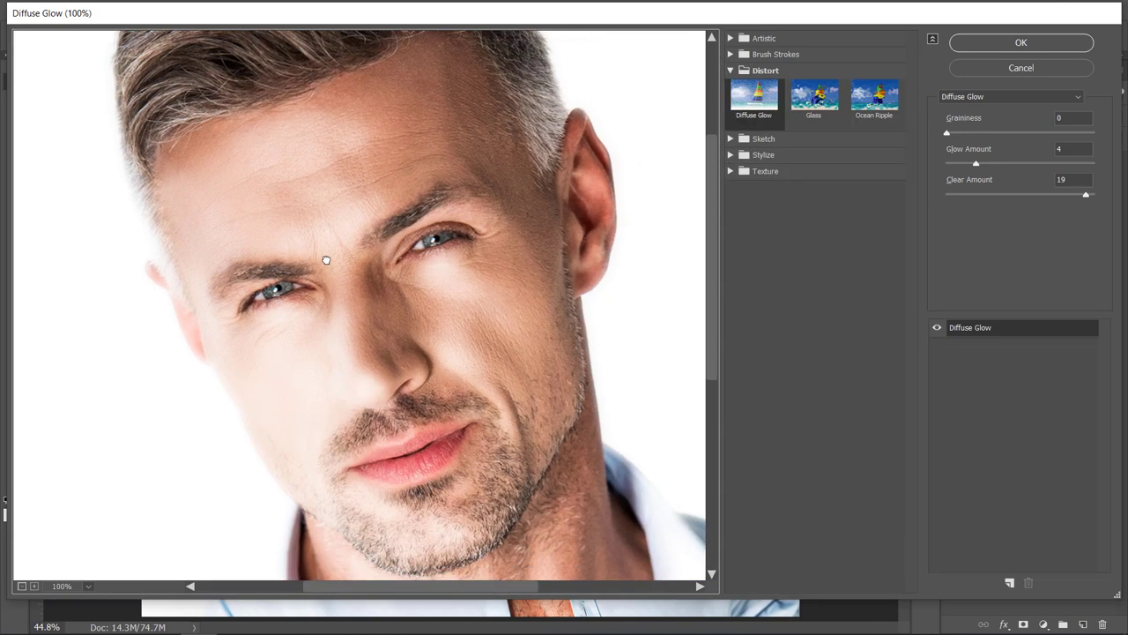
pyautogui.moveTo(398, 391); pyautogui.dragTo(386, 362)
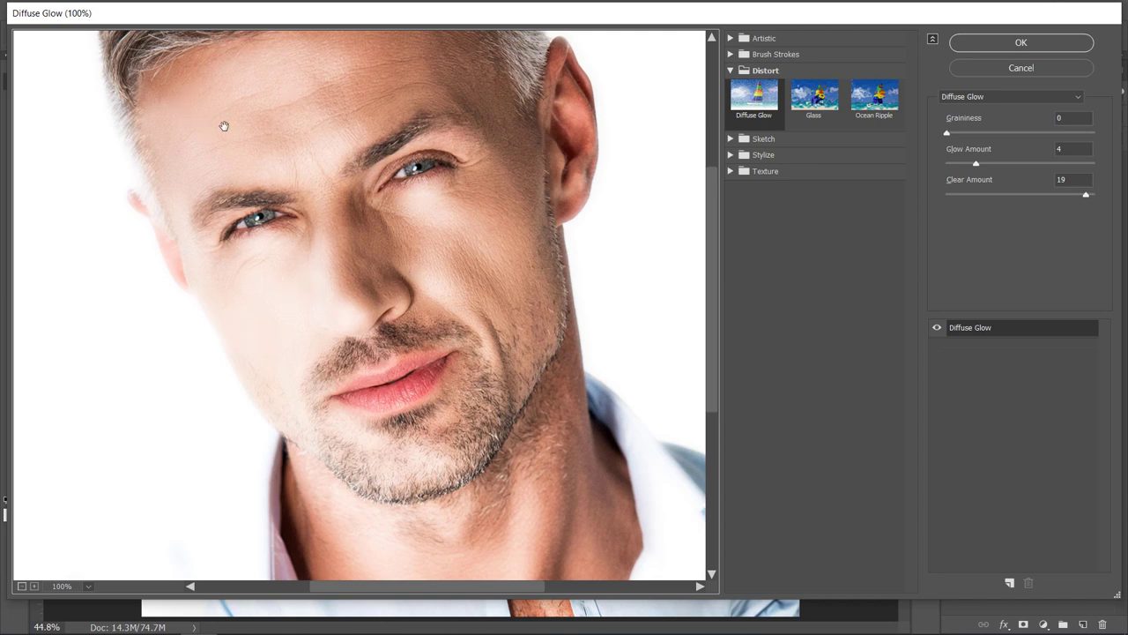
pyautogui.click(937, 328)
pyautogui.click(938, 328)
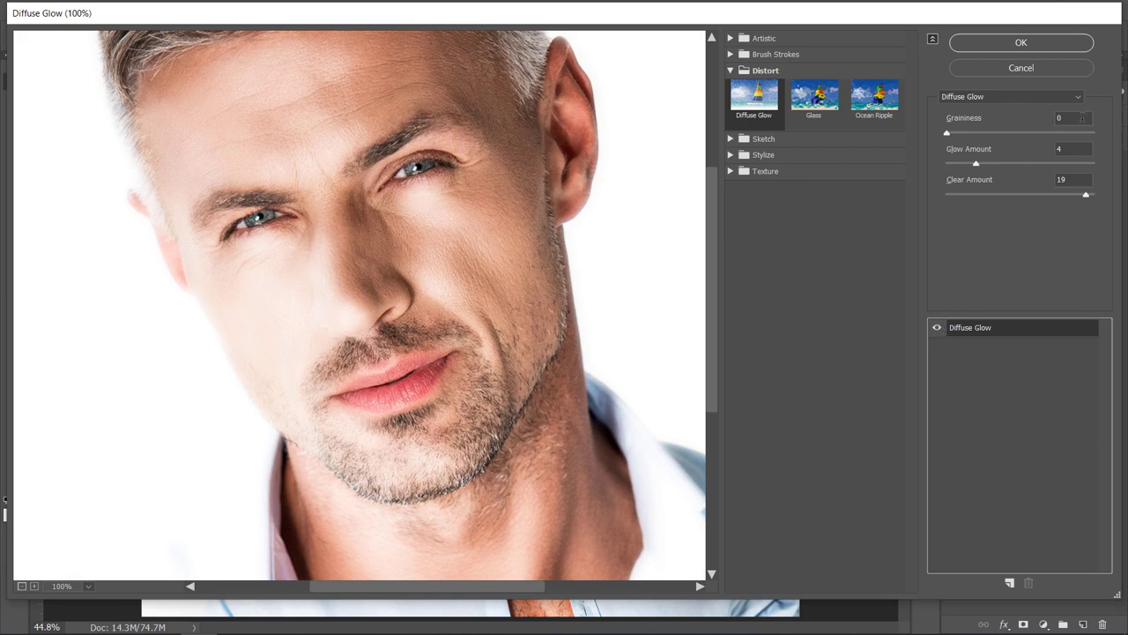
pyautogui.click(1082, 118)
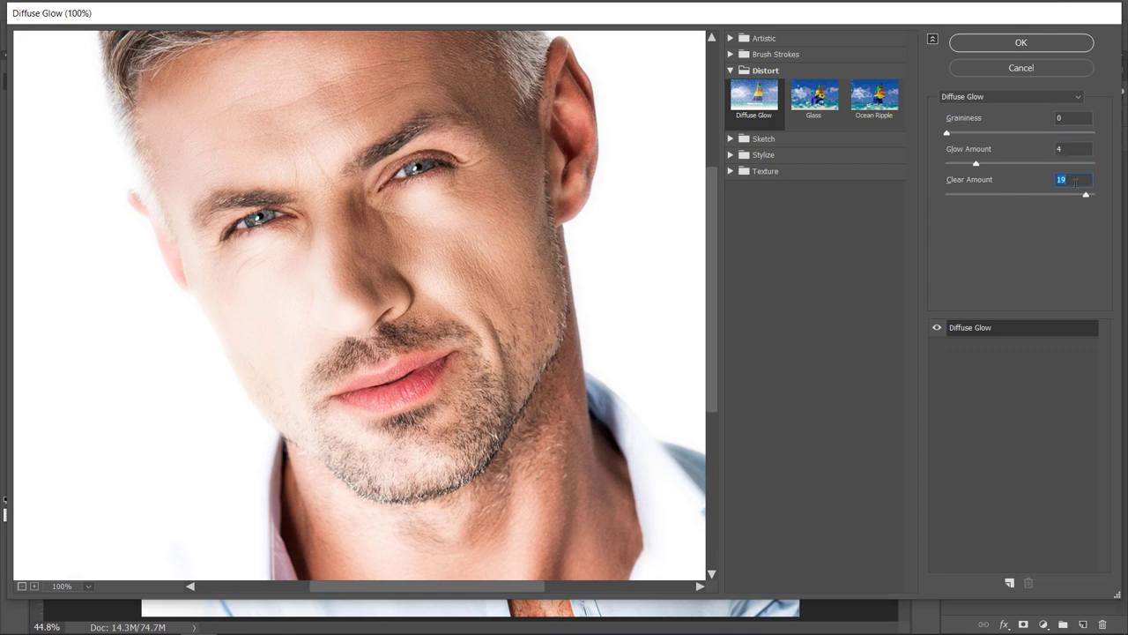
# Step: Apply Diffuse Glow and place the Highlights layer in a new group named 'Highlights'
pyautogui.click(1055, 48)
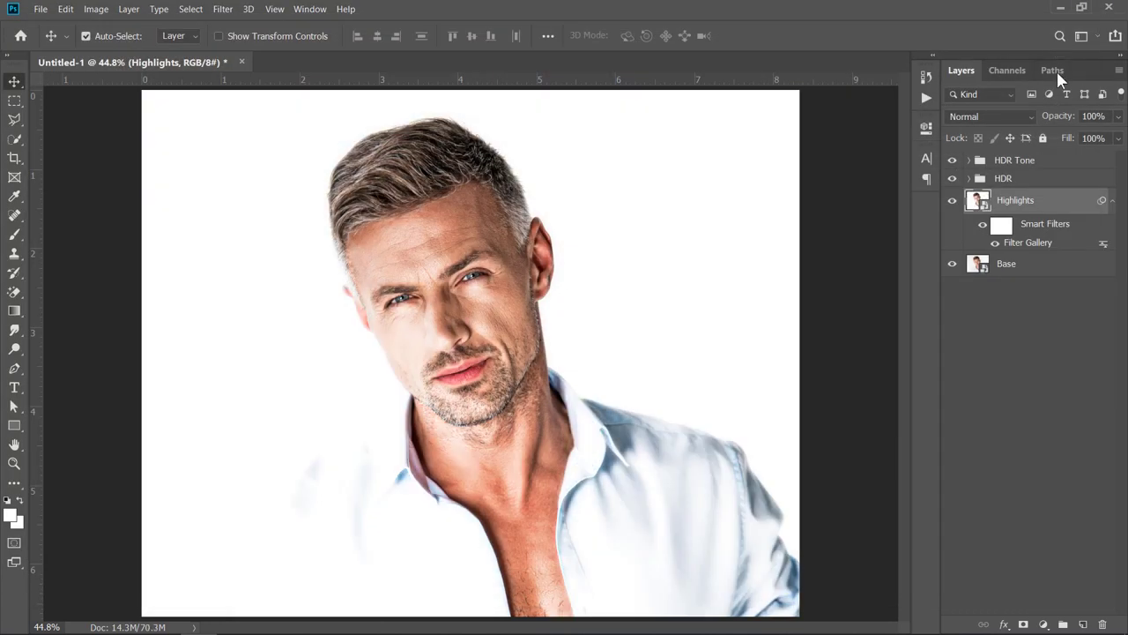
pyautogui.click(1112, 201)
pyautogui.moveTo(1077, 202); pyautogui.dragTo(1063, 624)
pyautogui.doubleClick(1013, 199)
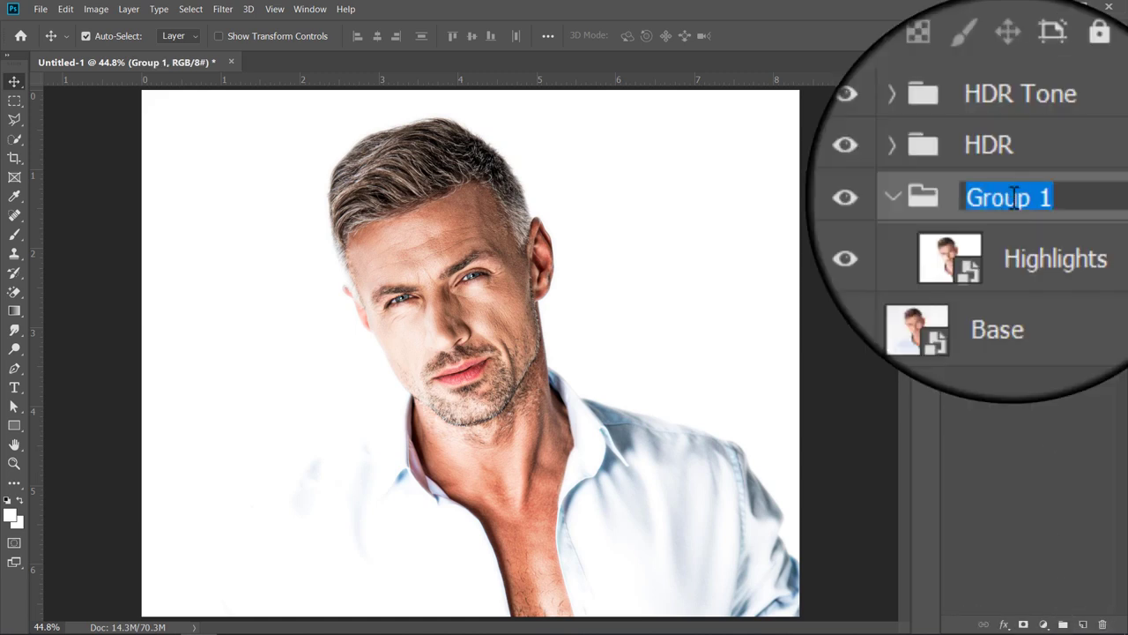
pyautogui.write('Highlights')
pyautogui.press('Return')
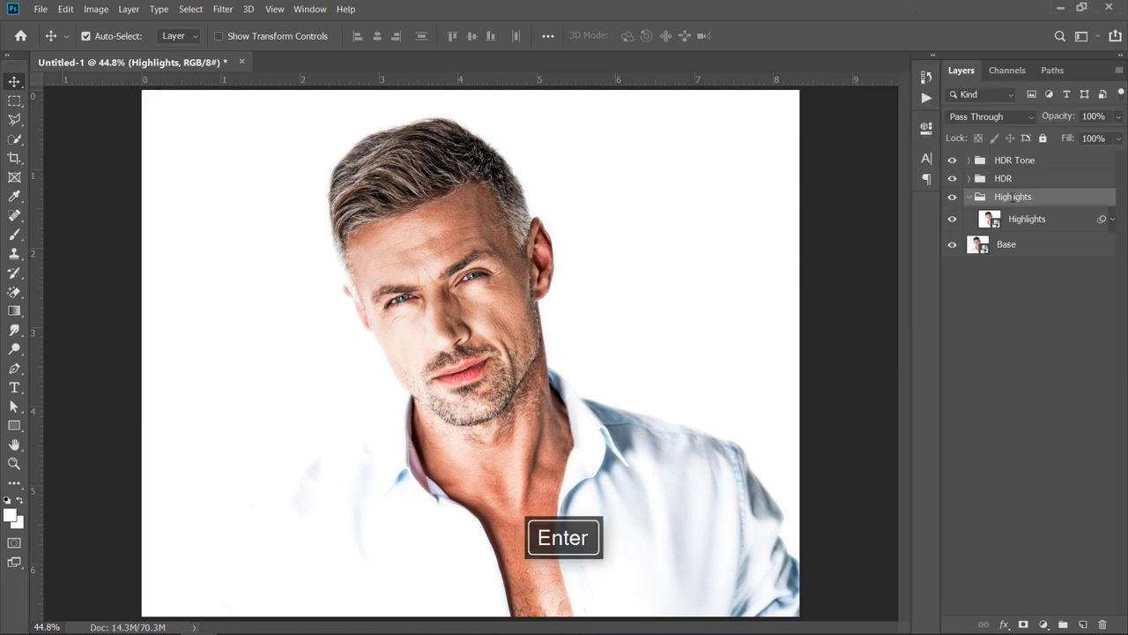
# Step: Set the Highlights group's opacity to 40% and toggle its visibility to compare
pyautogui.moveTo(1063, 120); pyautogui.dragTo(1019, 118)
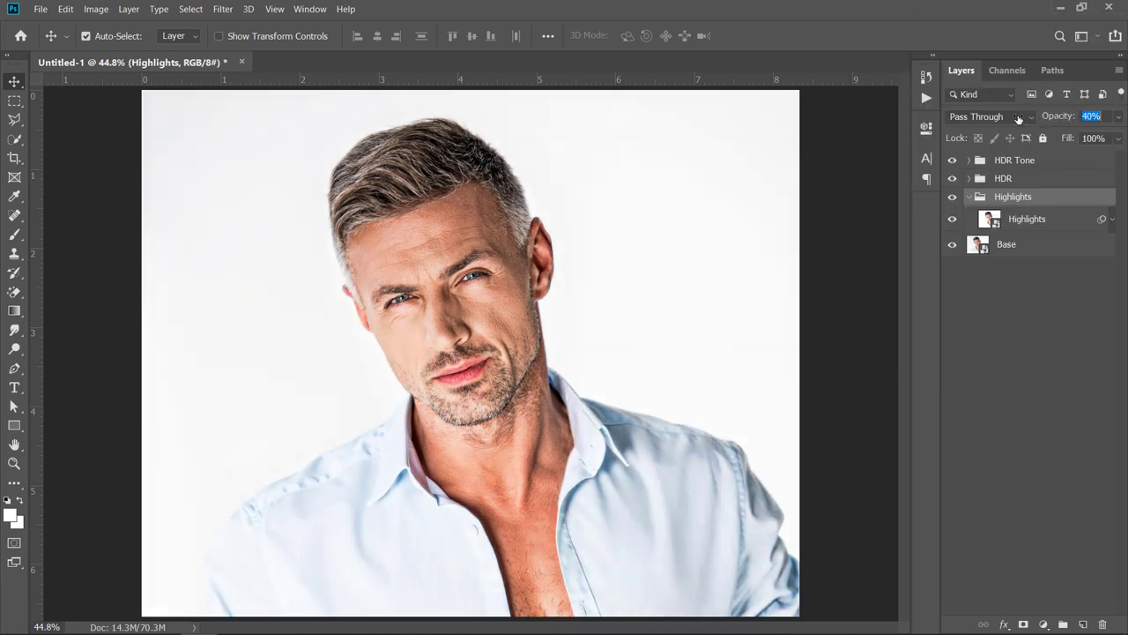
pyautogui.click(968, 197)
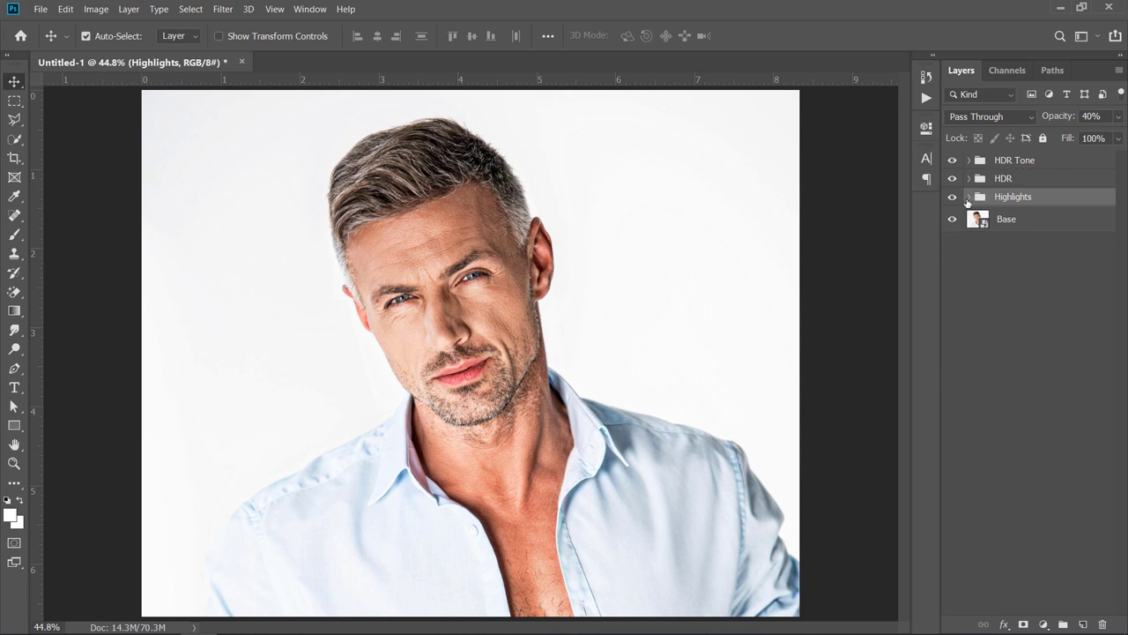
pyautogui.click(951, 196)
pyautogui.click(951, 196)
# Step: Duplicate Base, rename the copy 'Sharpen', and move it to the top of the stack
pyautogui.click(952, 196)
pyautogui.click(952, 197)
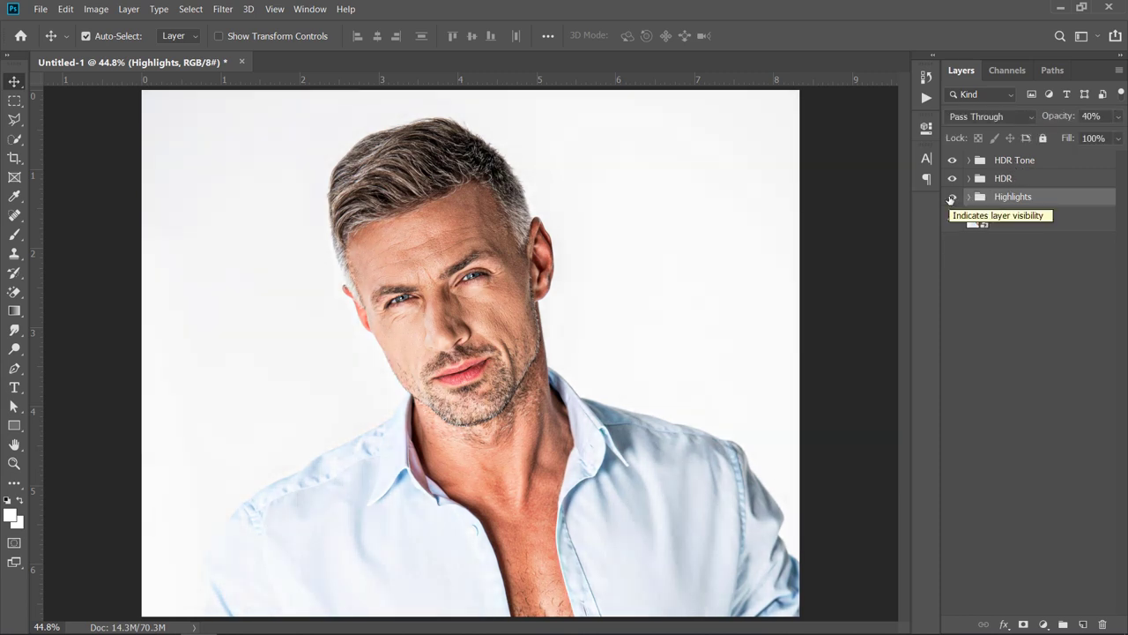
pyautogui.click(1046, 222)
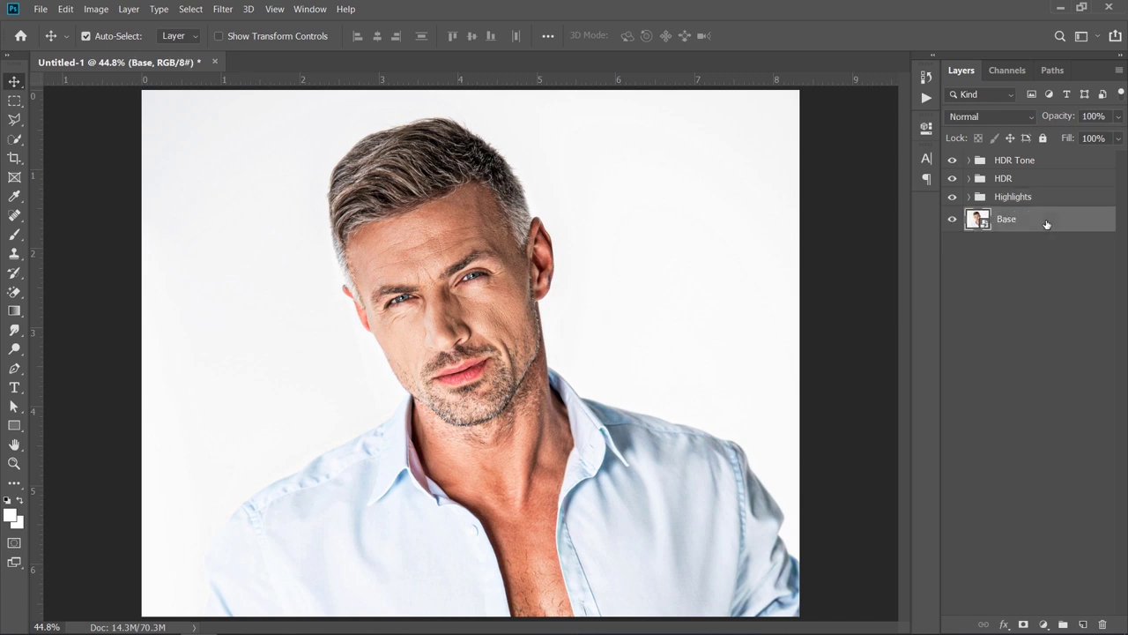
pyautogui.hotkey('ctrl', 'j')
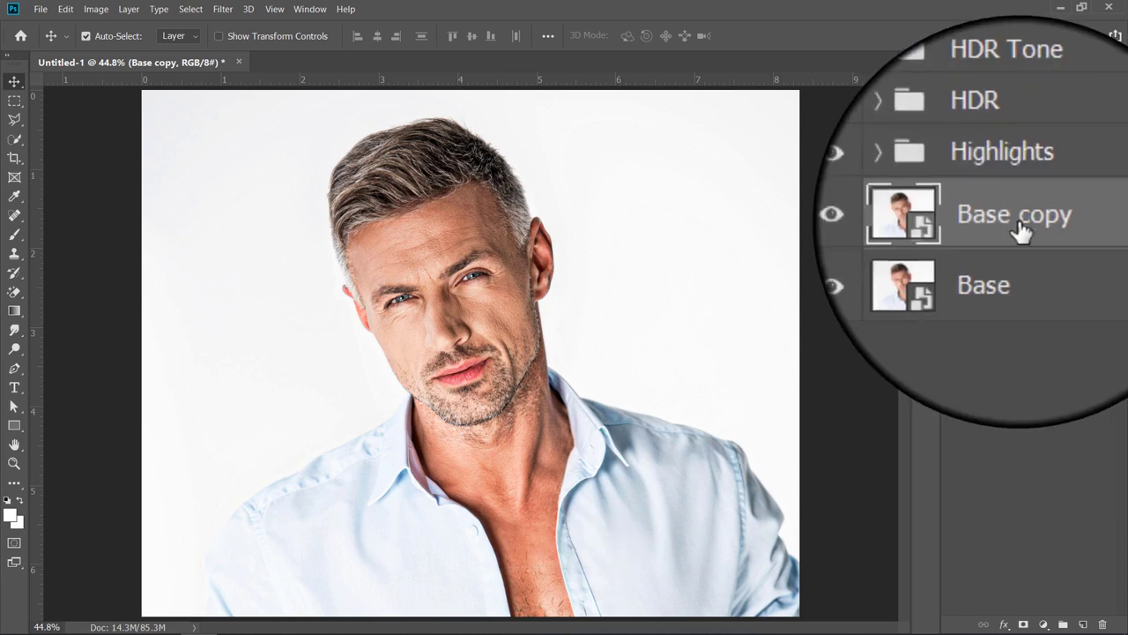
pyautogui.doubleClick(1020, 220)
pyautogui.write('Sharpen')
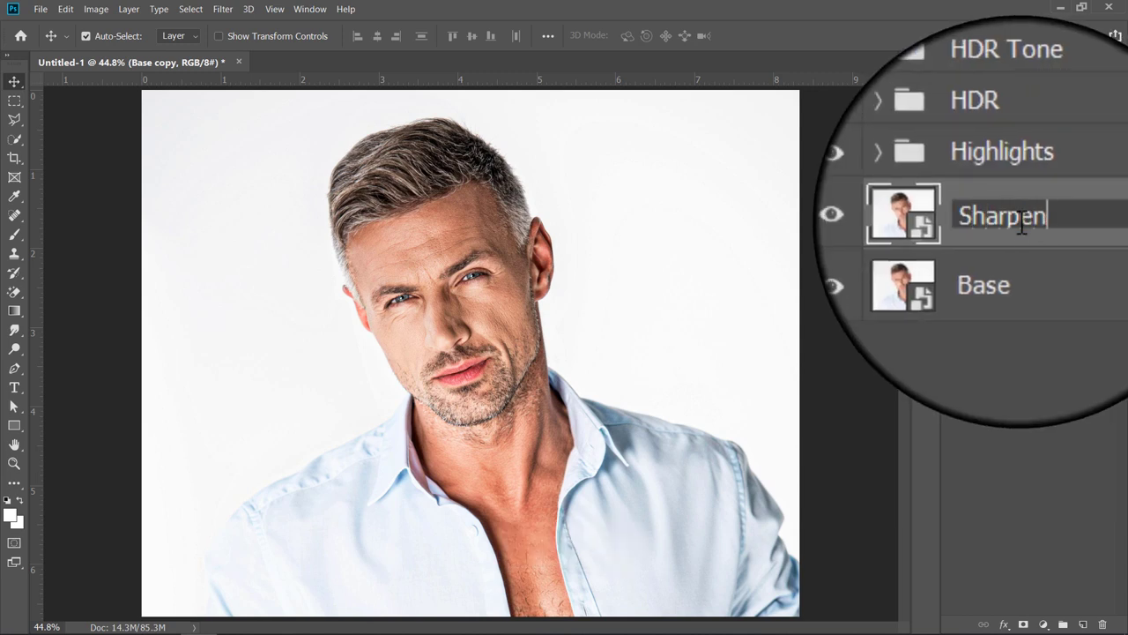
pyautogui.press('Return')
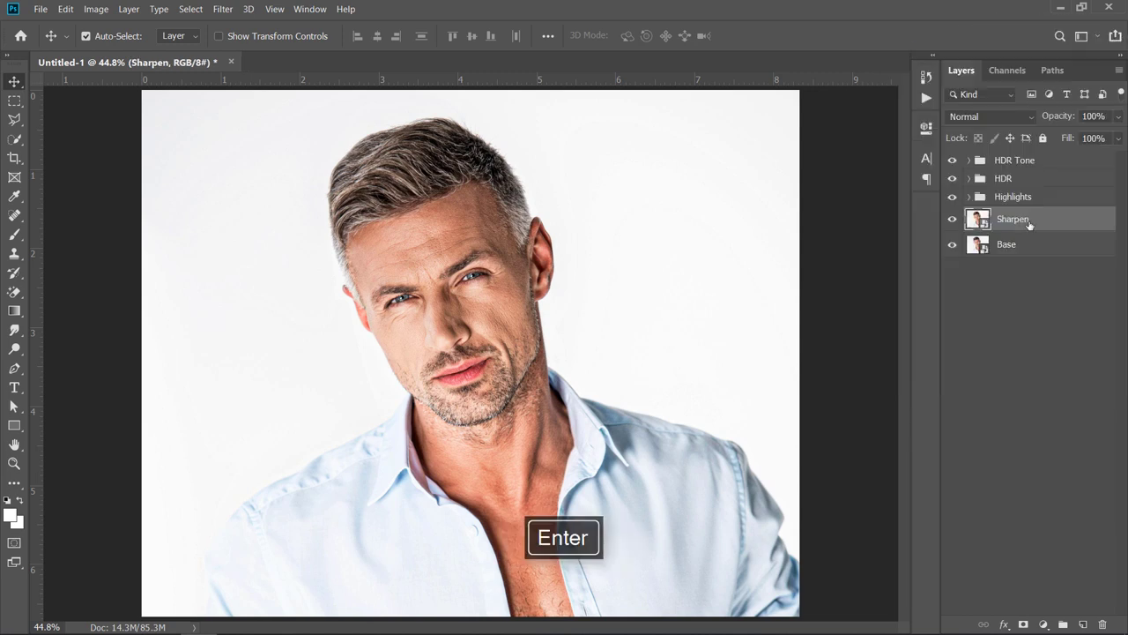
pyautogui.moveTo(1032, 225); pyautogui.dragTo(1038, 152)
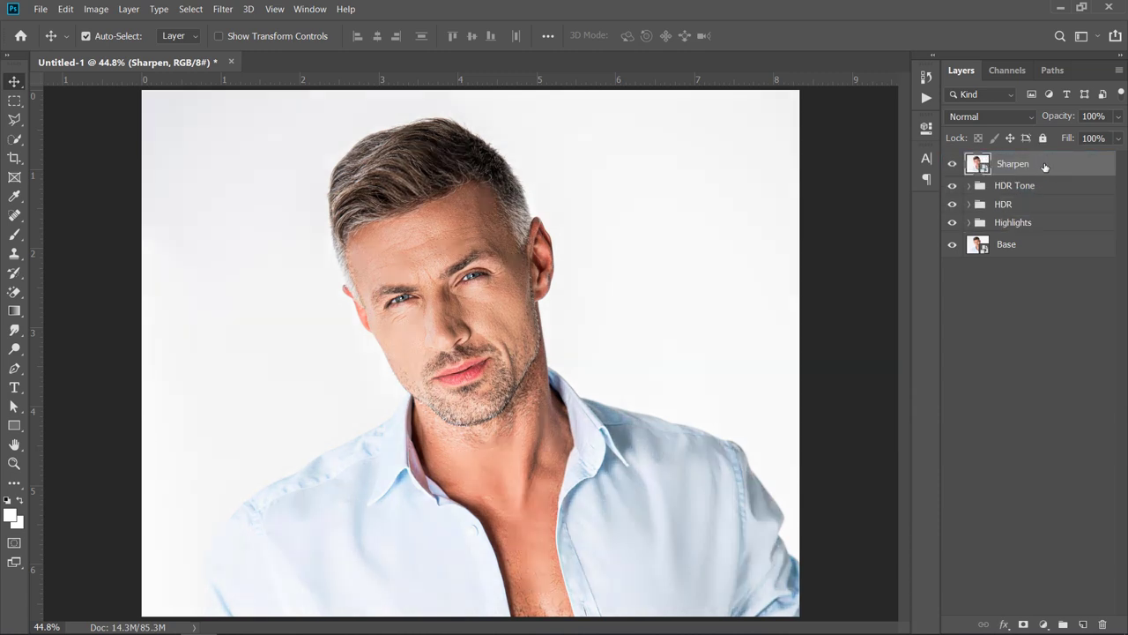
# Step: Apply a High Pass filter with a 2-pixel radius to the Sharpen layer
pyautogui.click(223, 10)
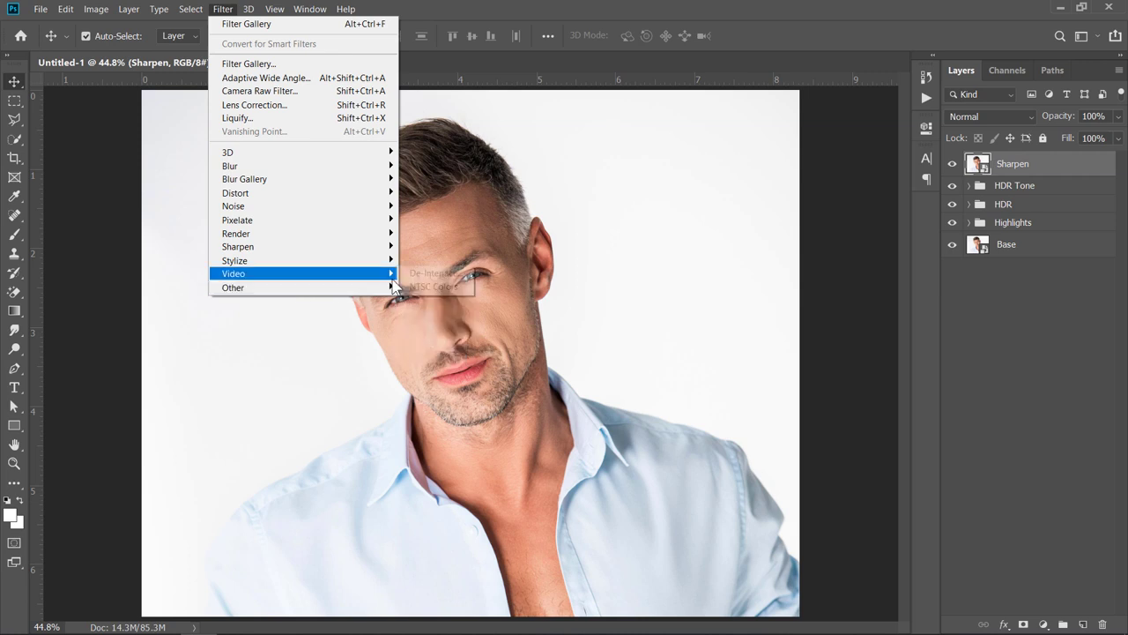
pyautogui.moveTo(388, 287)
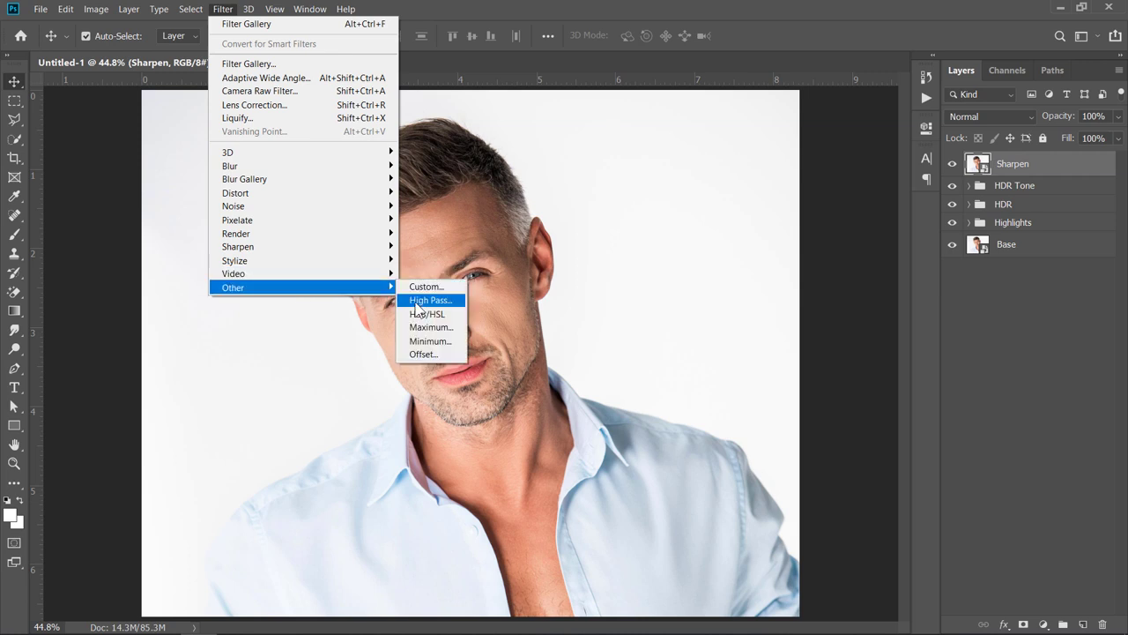
pyautogui.click(420, 301)
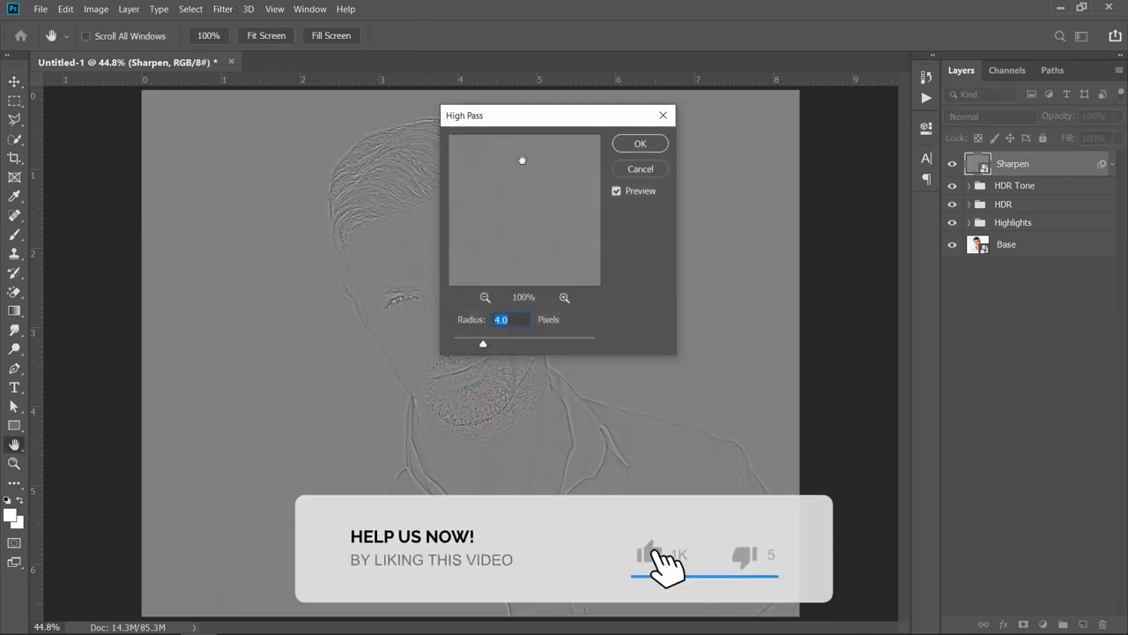
pyautogui.moveTo(533, 121); pyautogui.dragTo(686, 104)
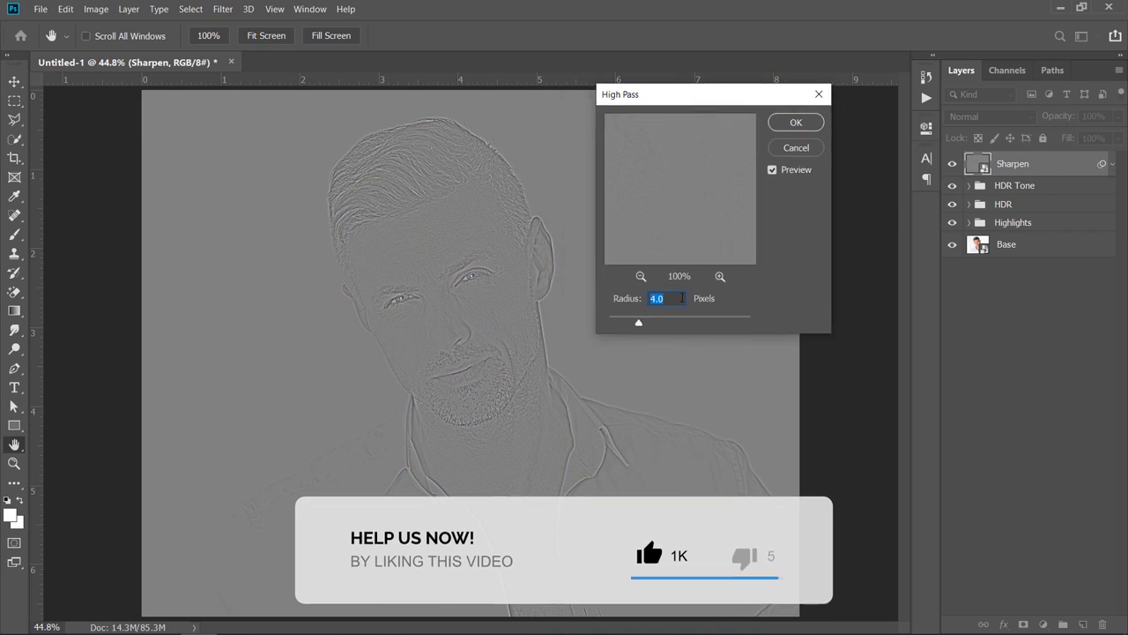
pyautogui.write('2')
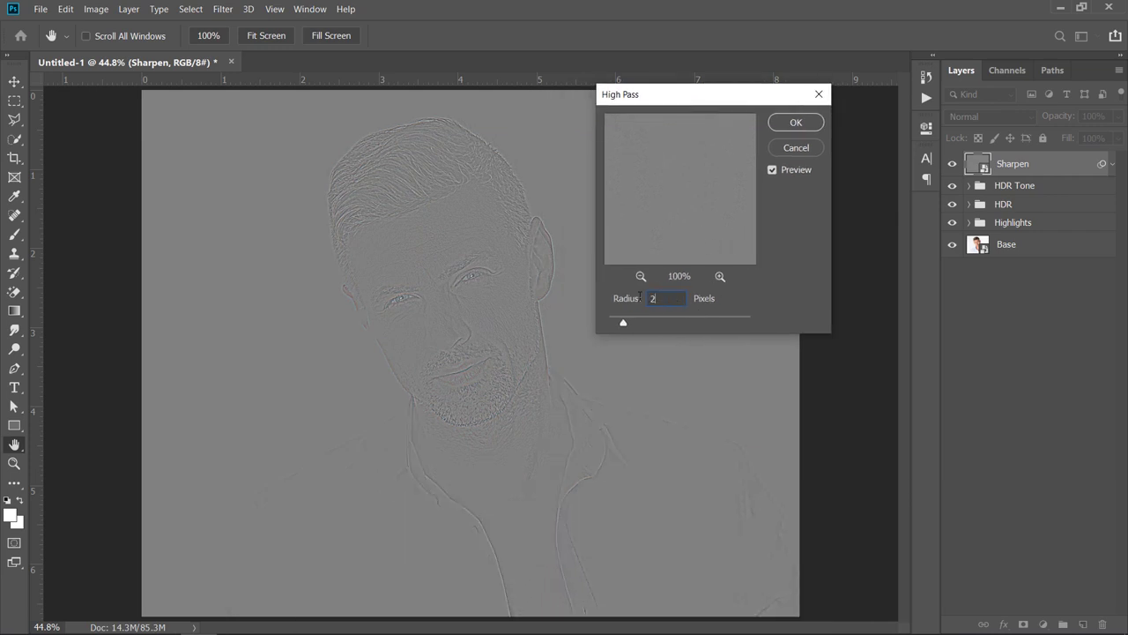
pyautogui.click(793, 124)
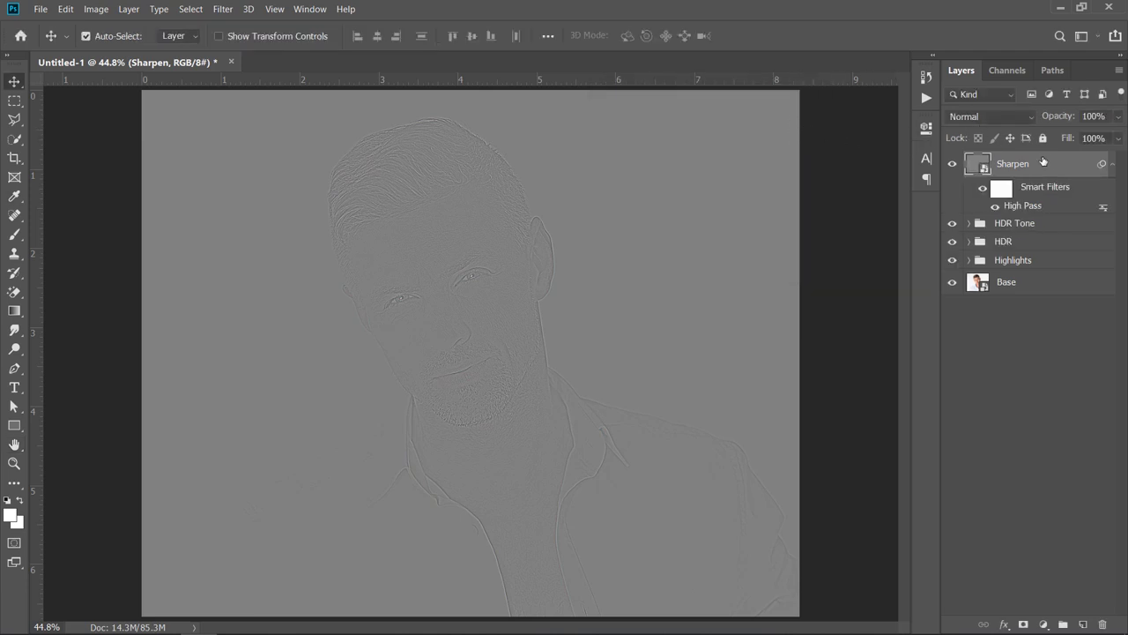
# Step: Switch the Sharpen layer's blend mode to Overlay and collapse its smart filters
pyautogui.click(972, 115)
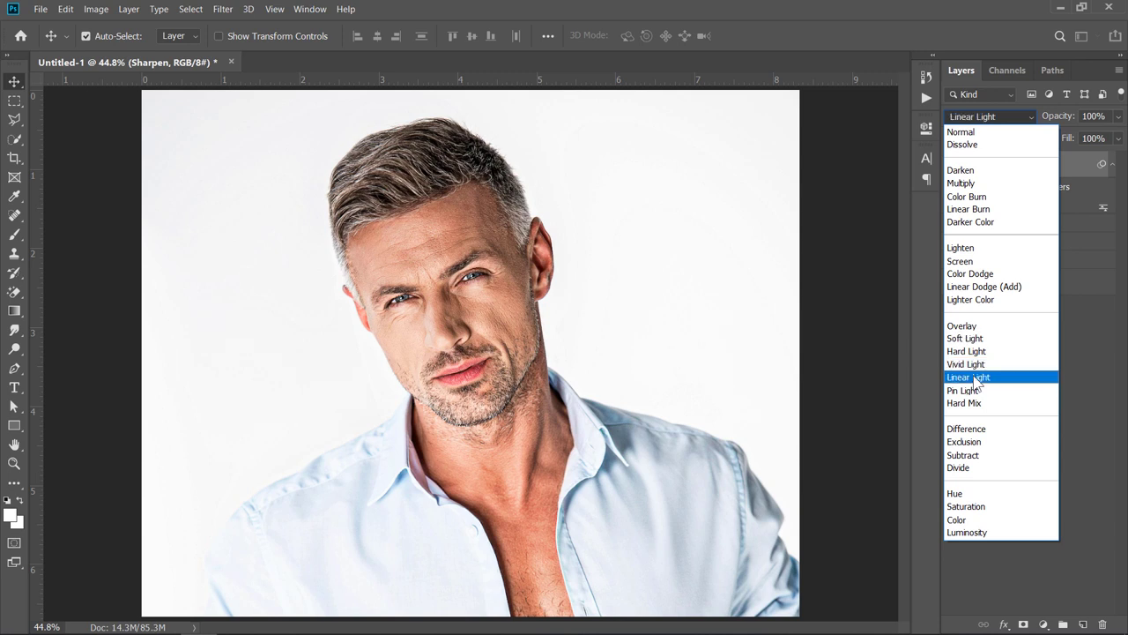
pyautogui.click(974, 328)
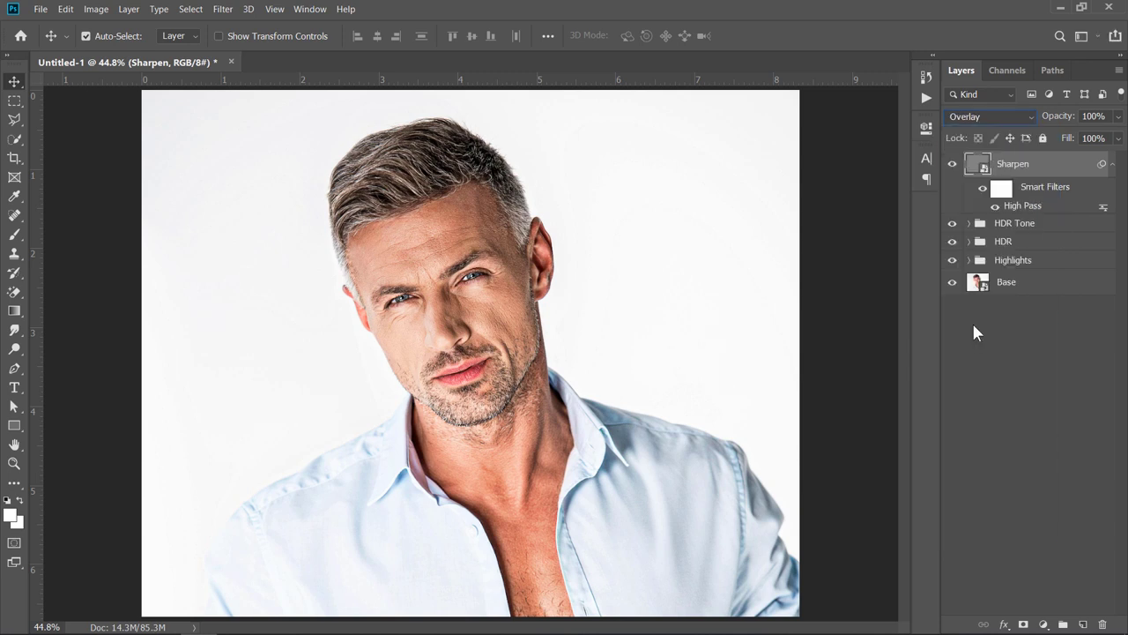
pyautogui.click(1110, 166)
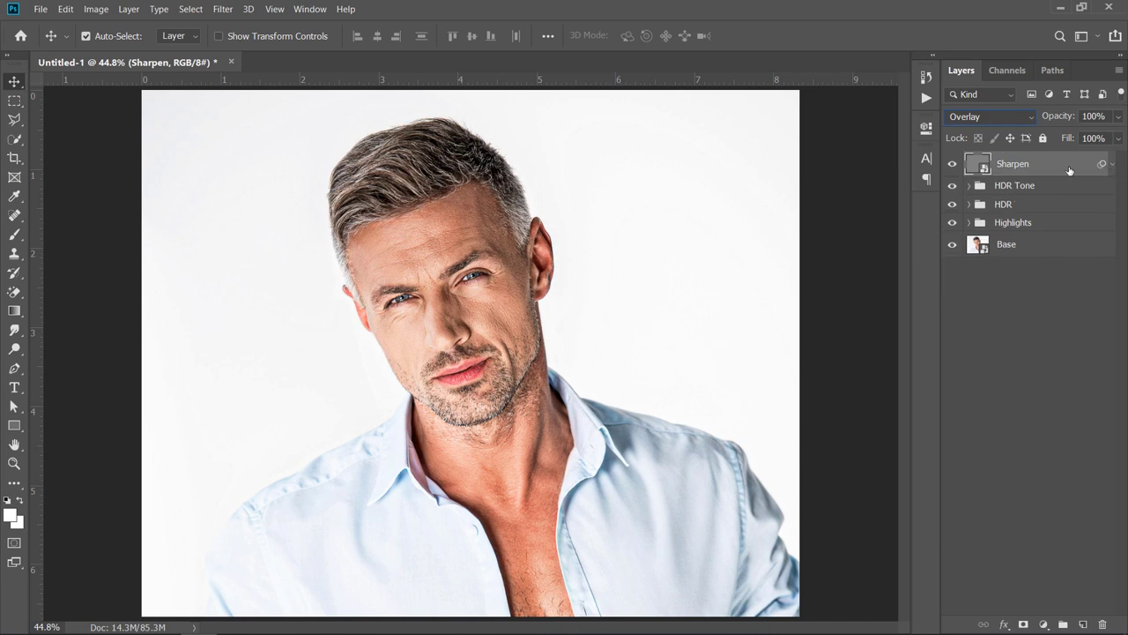
# Step: Duplicate Sharpen, then group Sharpen and Sharpen copy into a group named 'Sharpen'
pyautogui.hotkey('ctrl', 'j')
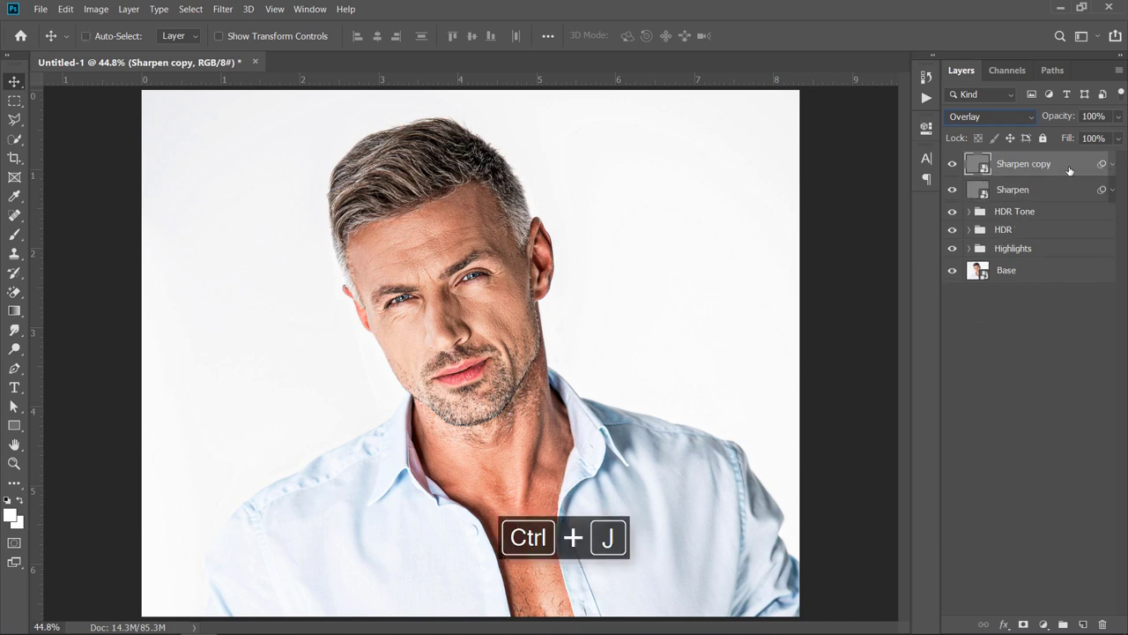
pyautogui.click(953, 165)
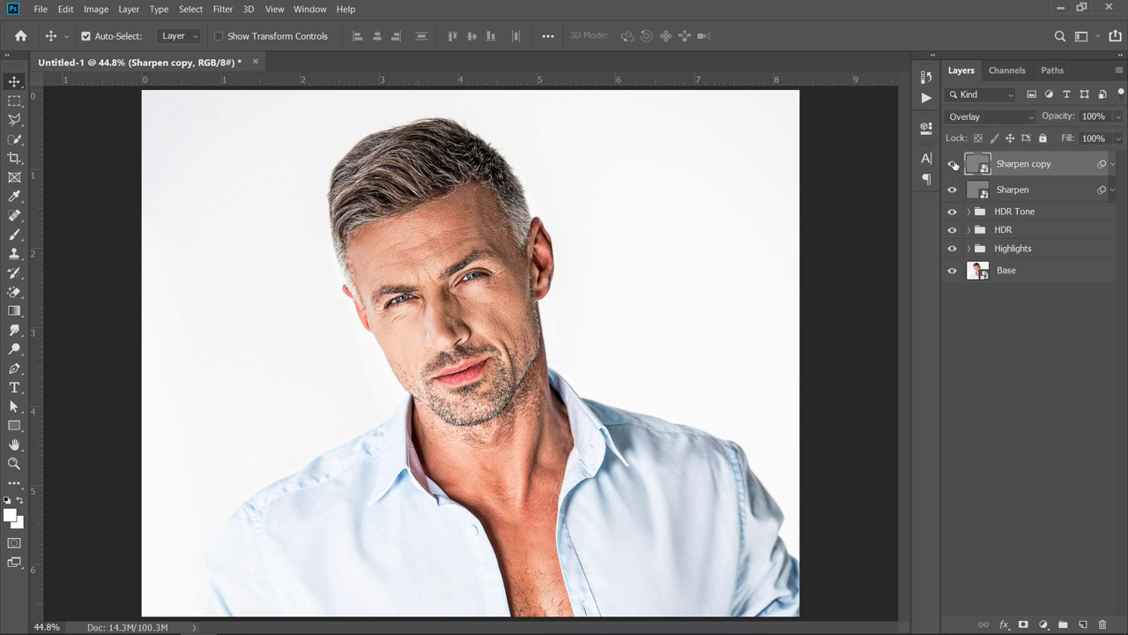
pyautogui.keyDown('shift'); pyautogui.click(1055, 192); pyautogui.keyUp('shift')
pyautogui.moveTo(1055, 191); pyautogui.dragTo(1065, 622)
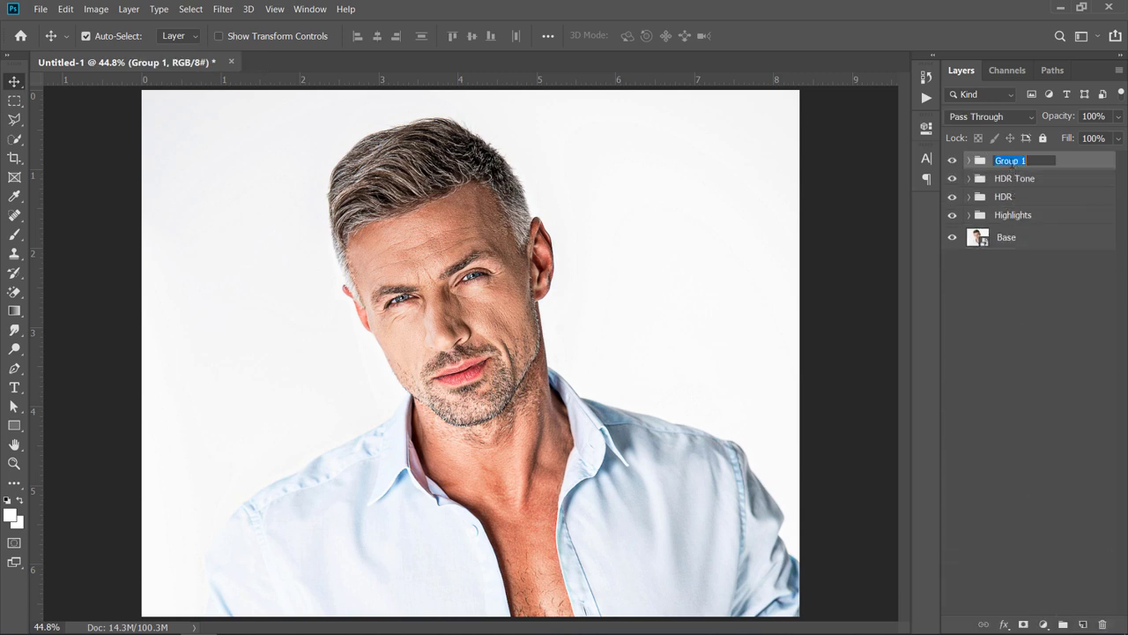
pyautogui.doubleClick(1012, 164)
pyautogui.write('Sharpen')
pyautogui.press('Return')
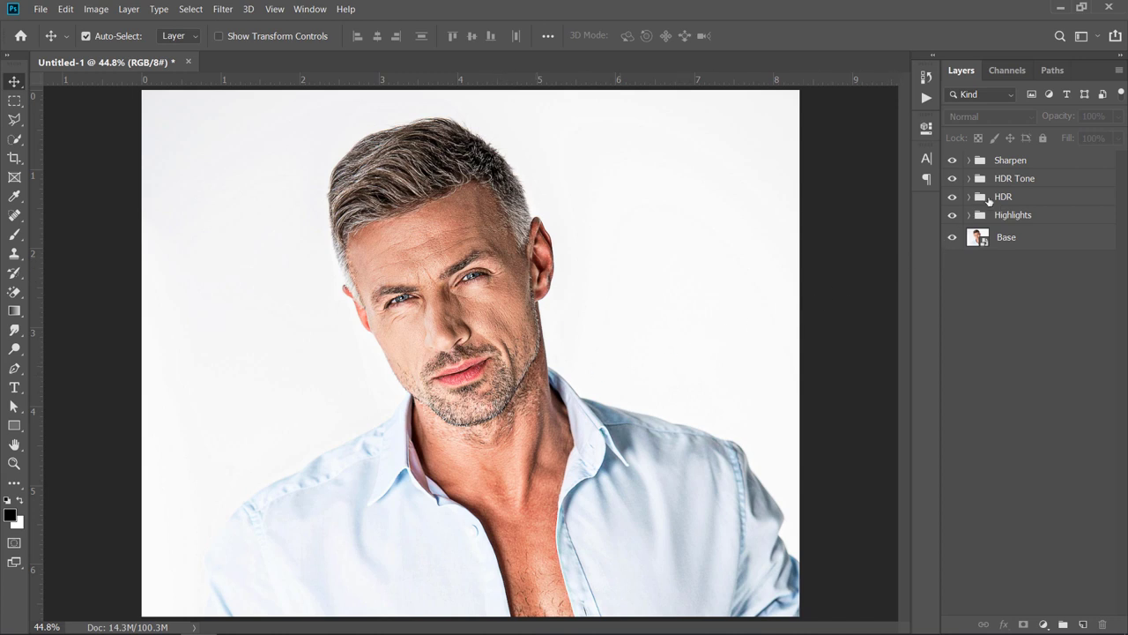
# Step: Add a Selective Color adjustment above the Sharpen group, setting Whites Black to -49
pyautogui.click(1043, 161)
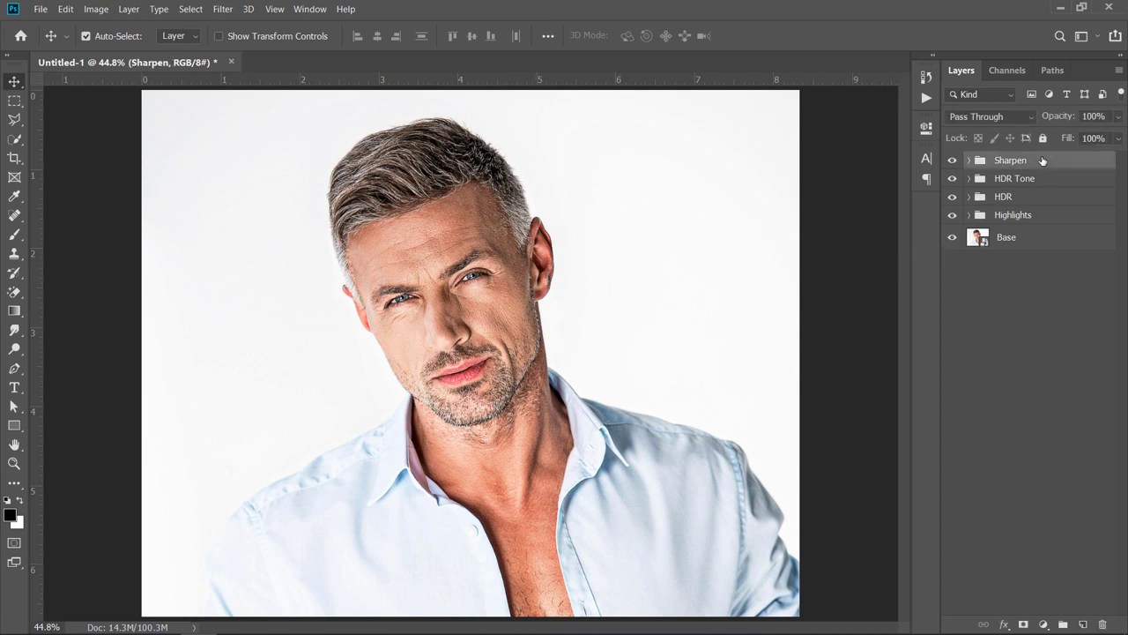
pyautogui.click(1044, 624)
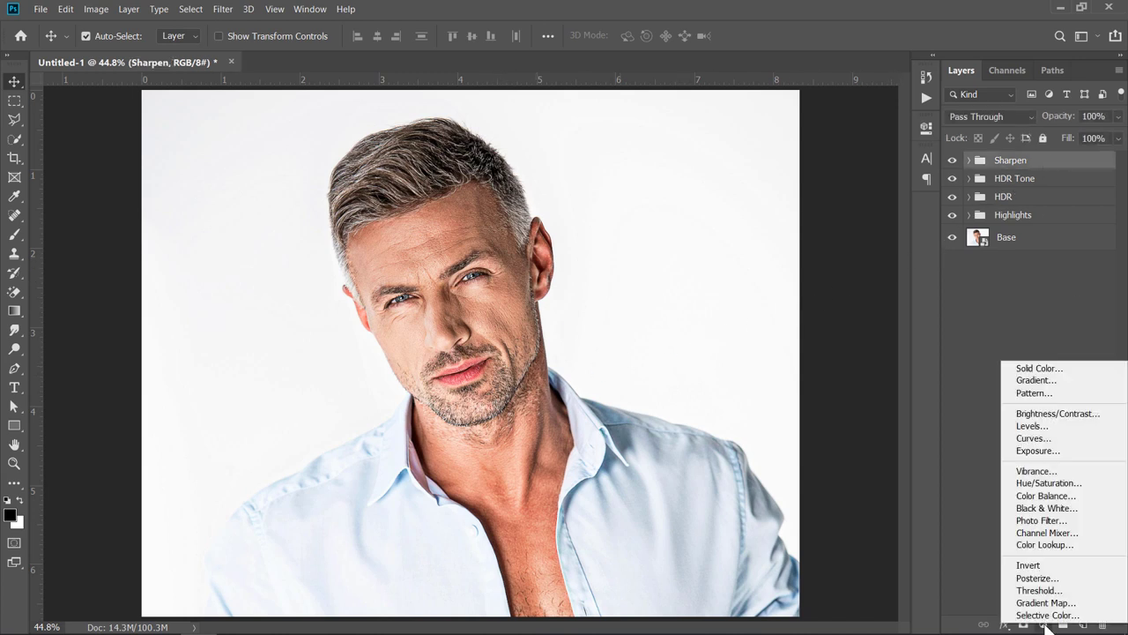
pyautogui.click(1047, 615)
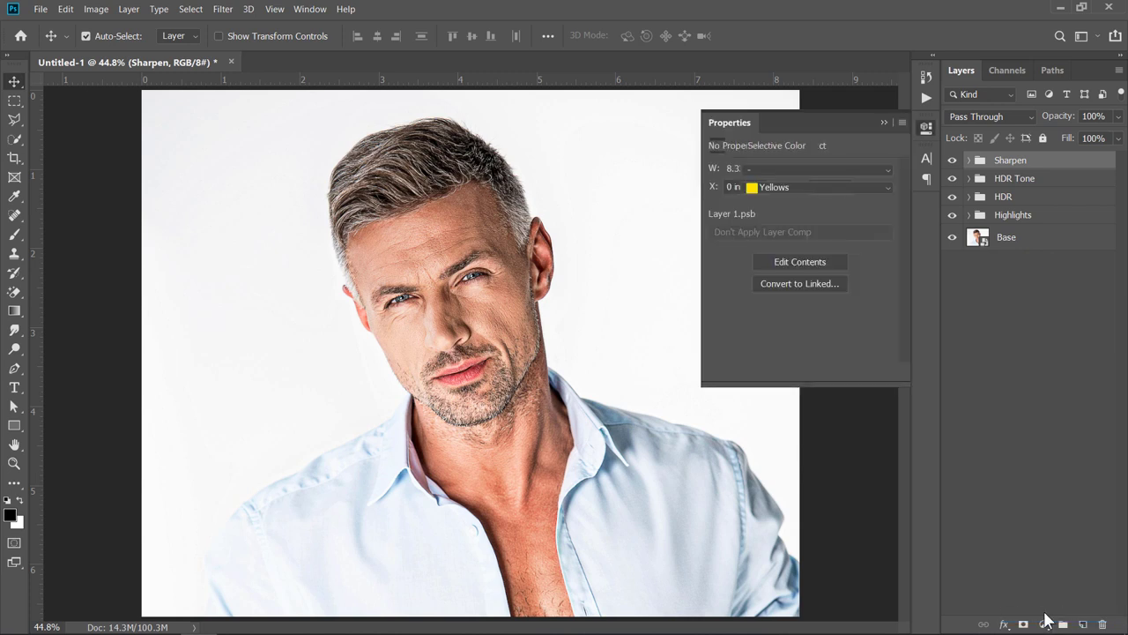
pyautogui.click(751, 186)
pyautogui.click(806, 282)
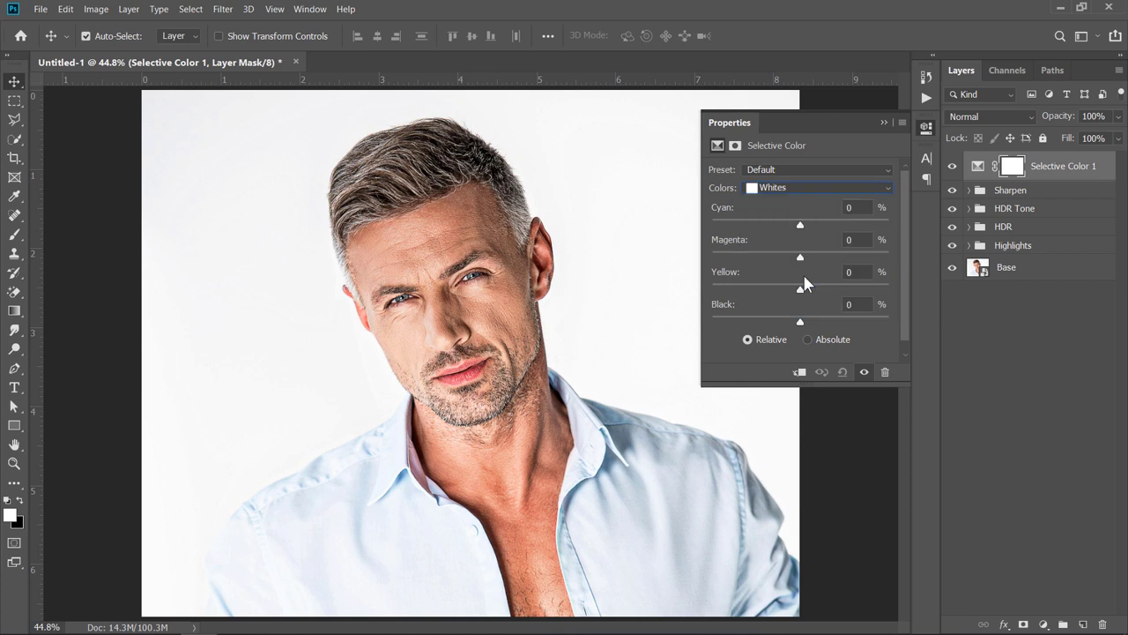
pyautogui.moveTo(803, 321)
pyautogui.mouseDown()
pyautogui.moveTo(754, 322)
pyautogui.moveTo(830, 321)
pyautogui.moveTo(786, 322)
pyautogui.mouseUp()
# Step: Set Neutrals Cyan +3 and Magenta -2, and Blacks Black +4
pyautogui.click(793, 187)
pyautogui.click(783, 295)
pyautogui.moveTo(800, 225); pyautogui.dragTo(803, 225)
pyautogui.moveTo(800, 257); pyautogui.dragTo(806, 325)
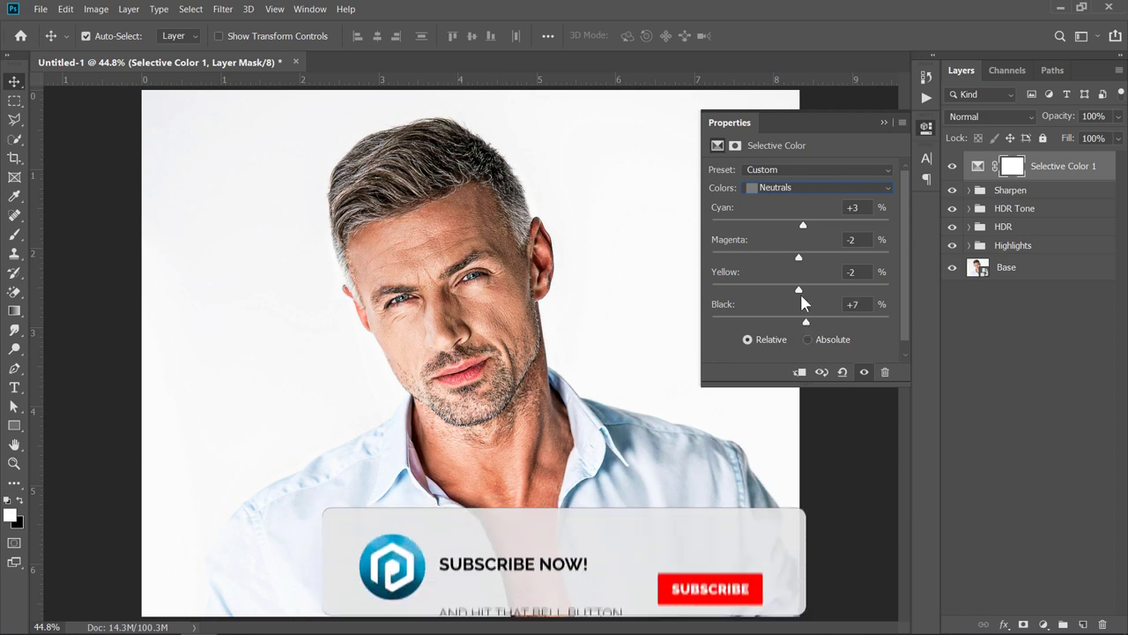
pyautogui.click(780, 186)
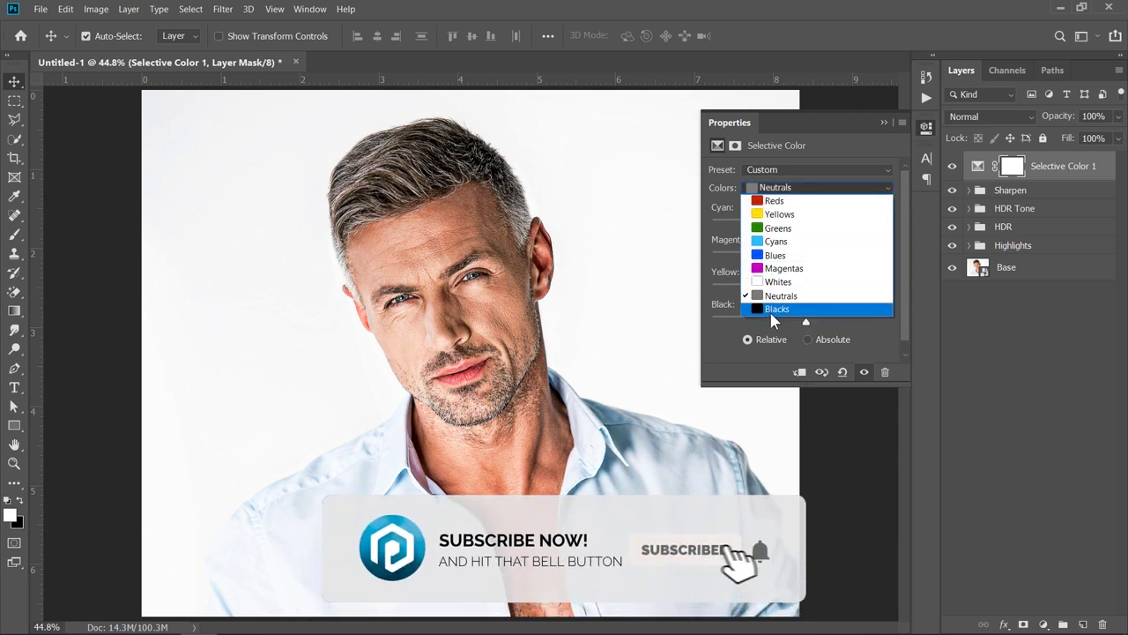
pyautogui.click(777, 308)
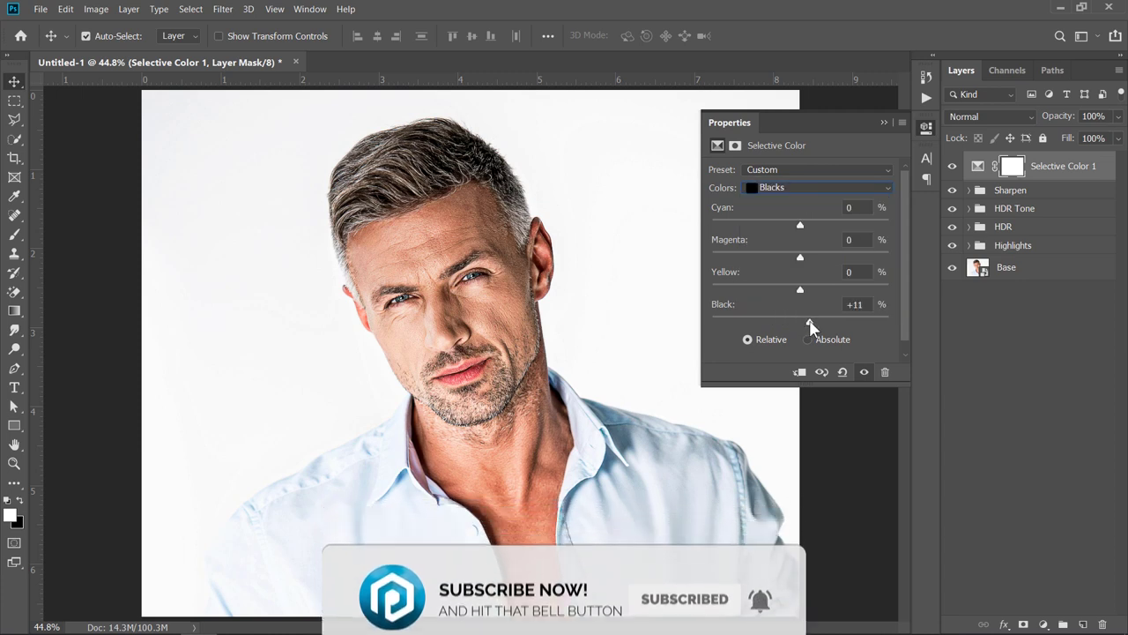
pyautogui.moveTo(808, 323); pyautogui.dragTo(804, 324)
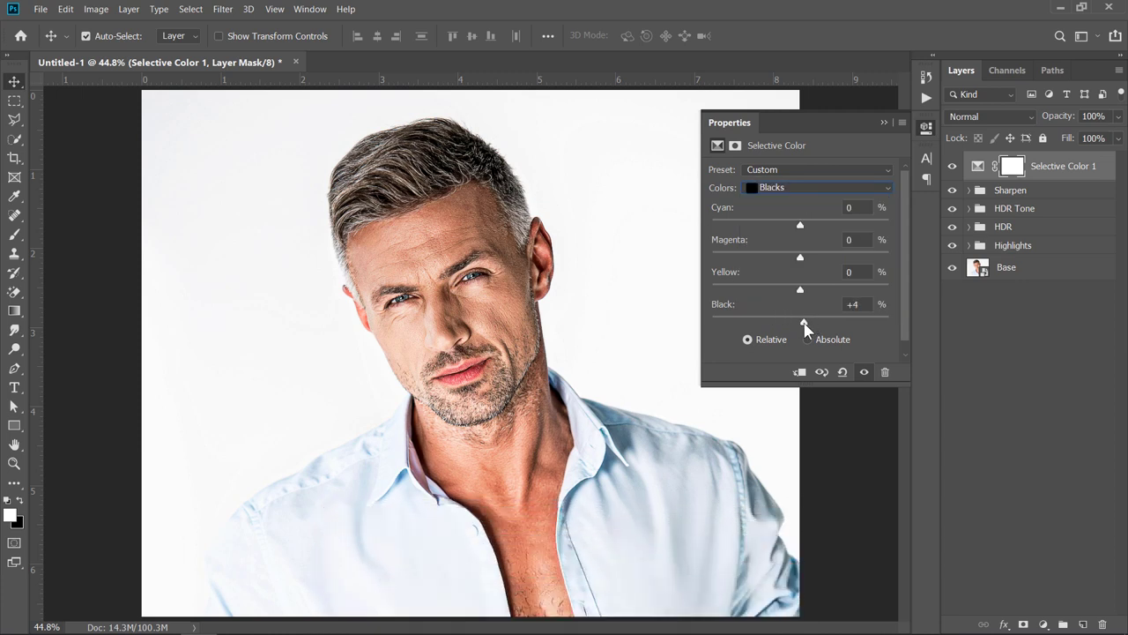
# Step: Add a Levels adjustment with inputs 14, 1.07 and 251, toggling it to compare
pyautogui.click(1044, 623)
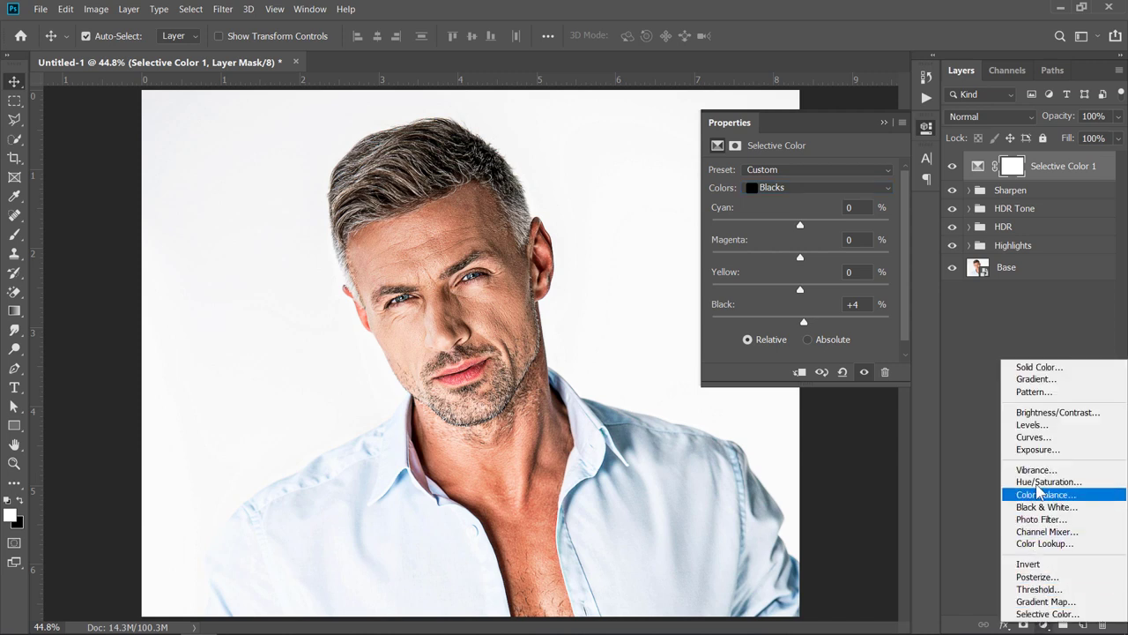
pyautogui.click(1033, 424)
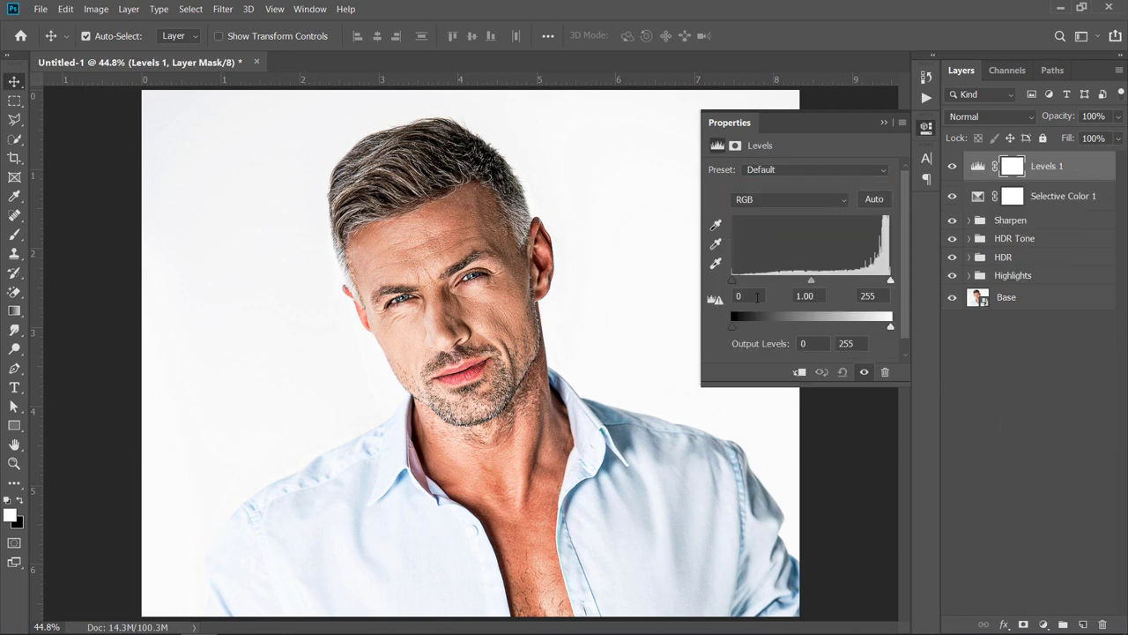
pyautogui.moveTo(732, 280); pyautogui.dragTo(740, 282)
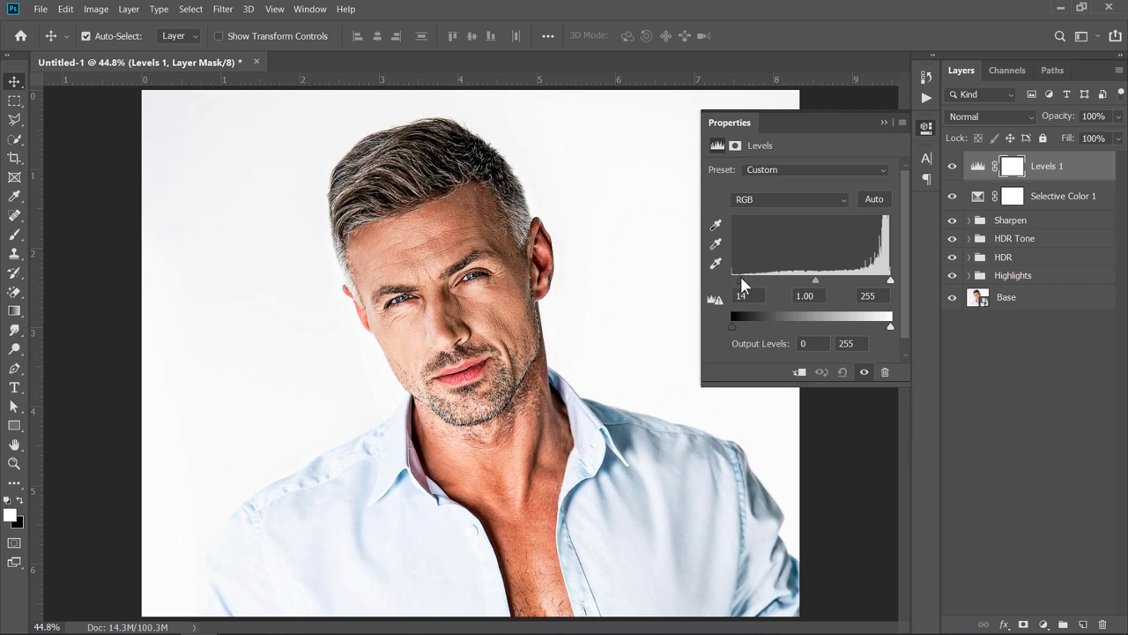
pyautogui.moveTo(882, 280); pyautogui.dragTo(888, 281)
pyautogui.moveTo(817, 275); pyautogui.dragTo(811, 280)
pyautogui.click(952, 166)
pyautogui.click(952, 167)
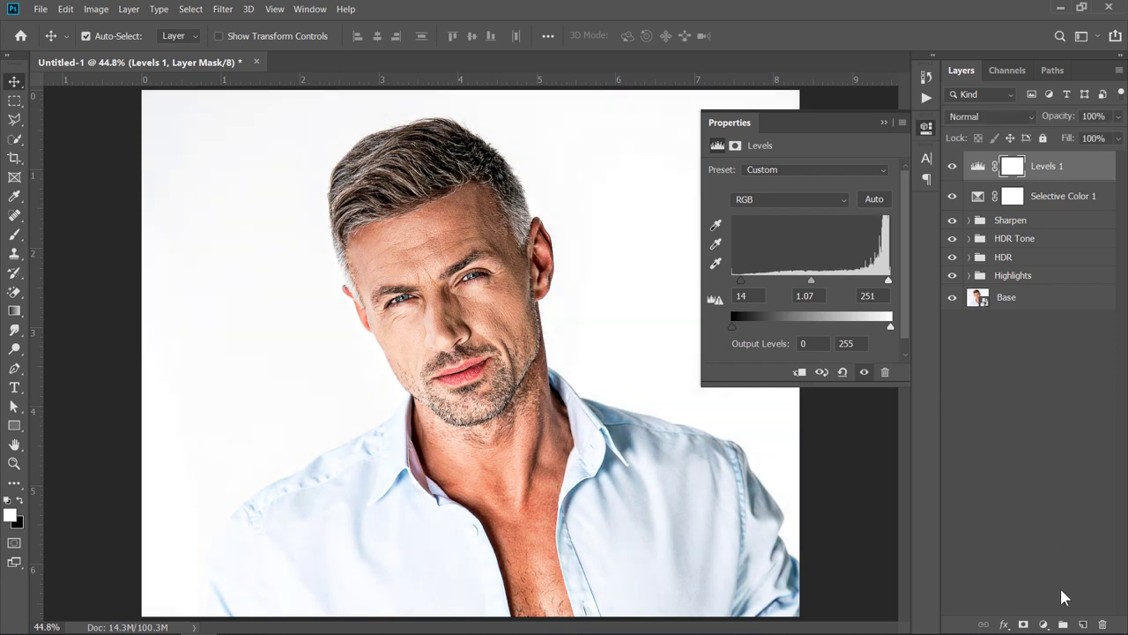
# Step: Add a Vibrance adjustment layer with Vibrance +15 and Saturation +5
pyautogui.click(1043, 624)
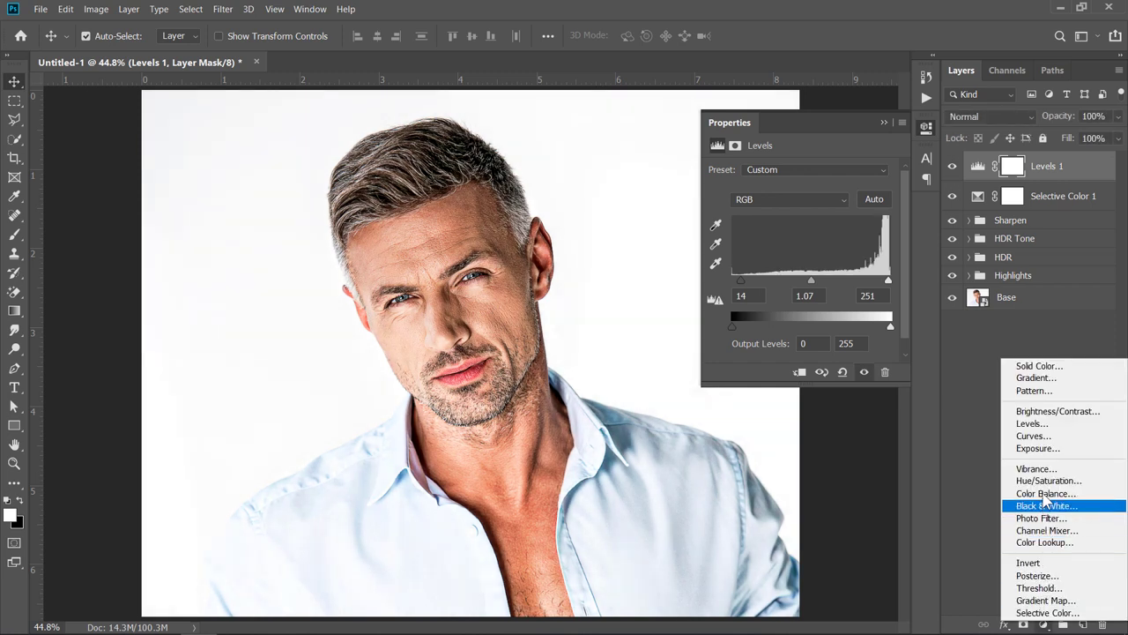
pyautogui.click(1036, 468)
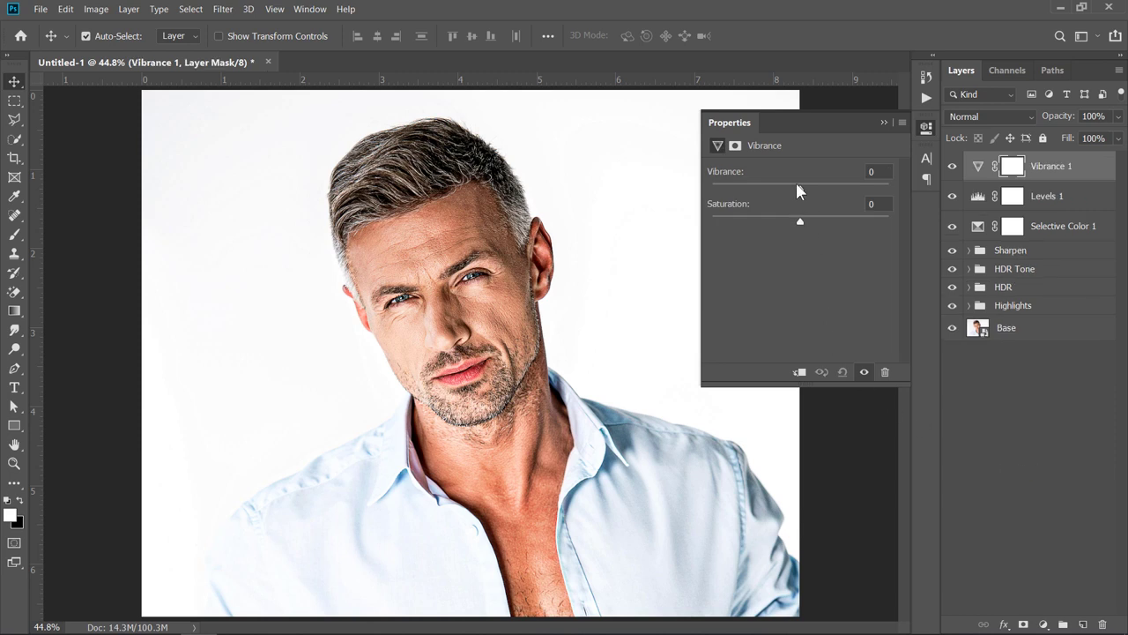
pyautogui.moveTo(811, 186); pyautogui.dragTo(816, 187)
# Step: Group Selective Color 1, Levels 1 and Vibrance 1 into a group named 'Adjustments'
pyautogui.keyDown('shift'); pyautogui.click(1069, 231); pyautogui.keyUp('shift')
pyautogui.moveTo(1069, 231); pyautogui.dragTo(1063, 623)
pyautogui.doubleClick(997, 167)
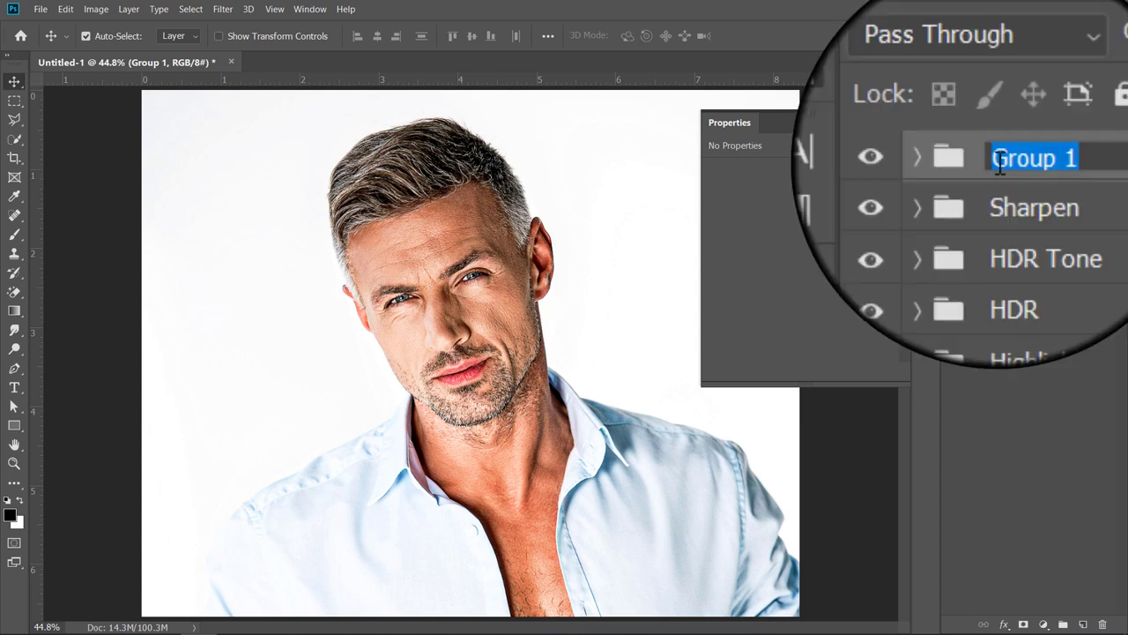
pyautogui.write('Adjustments')
pyautogui.press('Return')
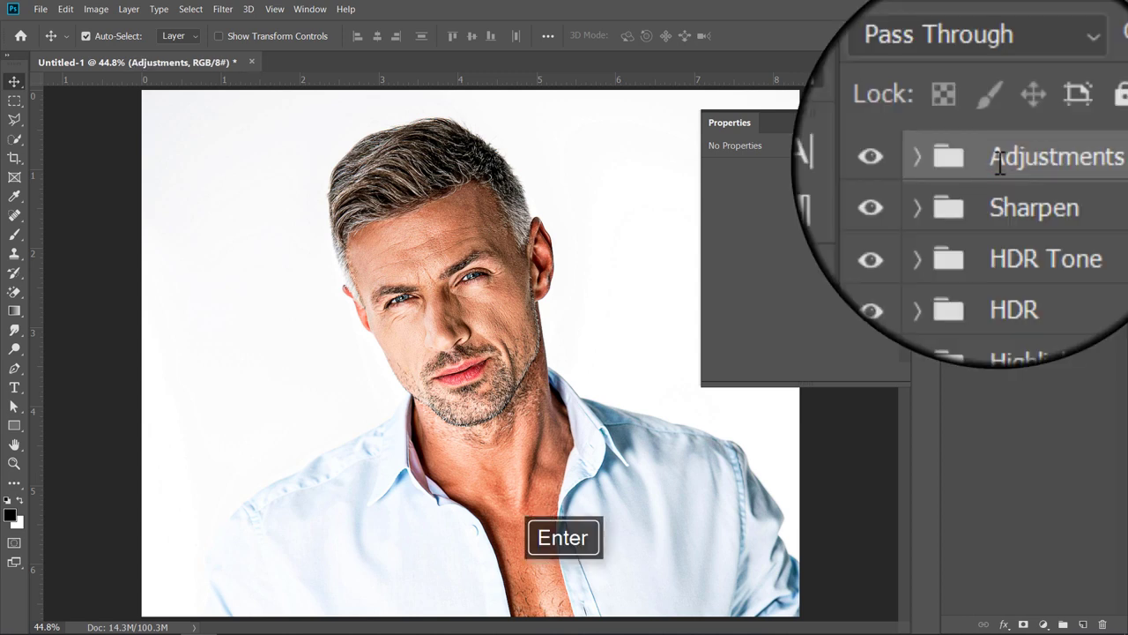
pyautogui.click(885, 115)
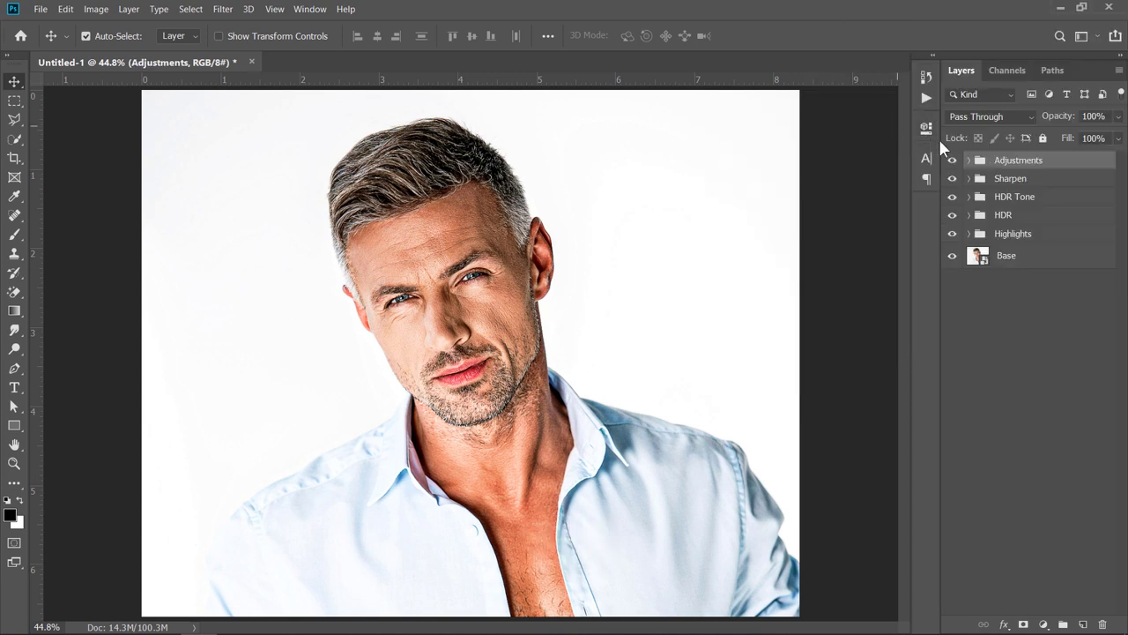
pyautogui.moveTo(955, 159); pyautogui.dragTo(952, 236)
pyautogui.hotkey('ctrl', '+')
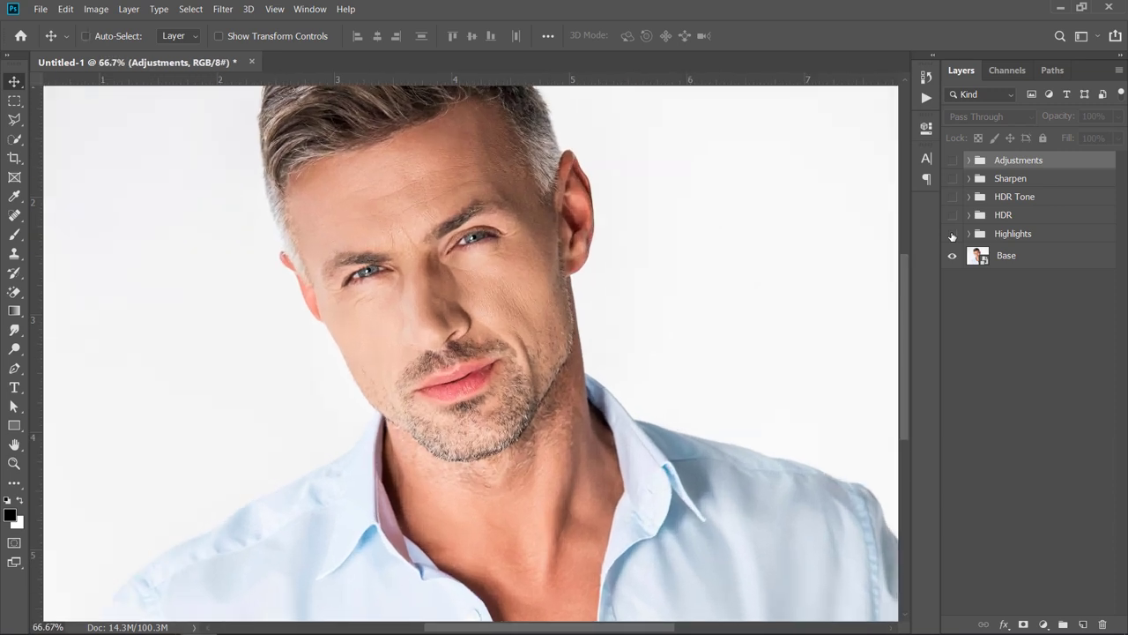
pyautogui.moveTo(951, 234); pyautogui.dragTo(952, 159)
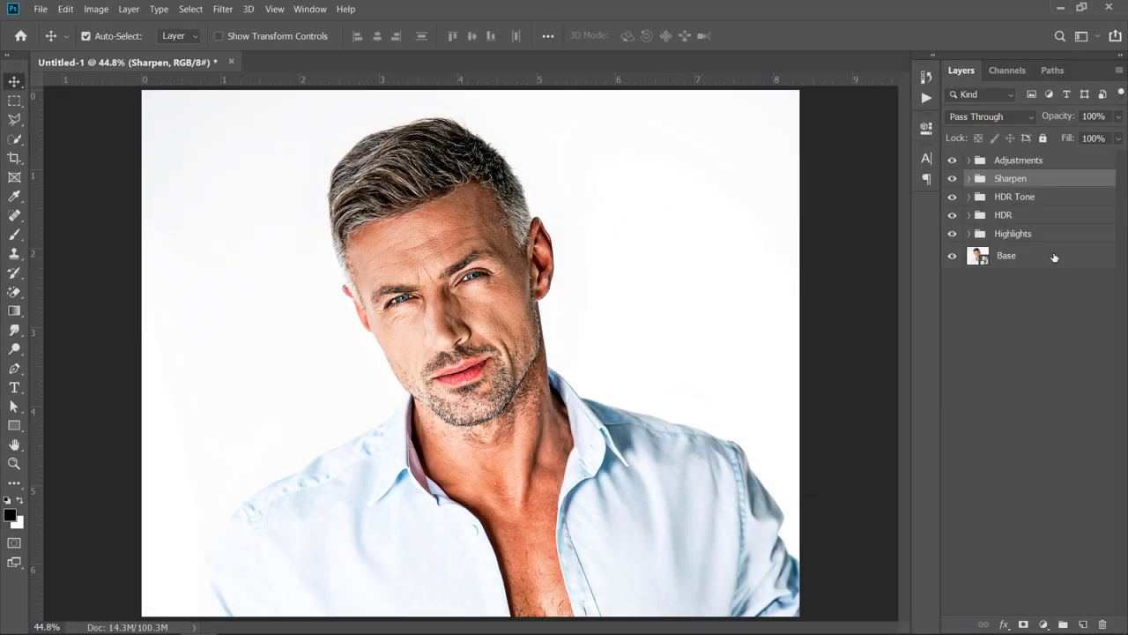
pyautogui.click(1040, 254)
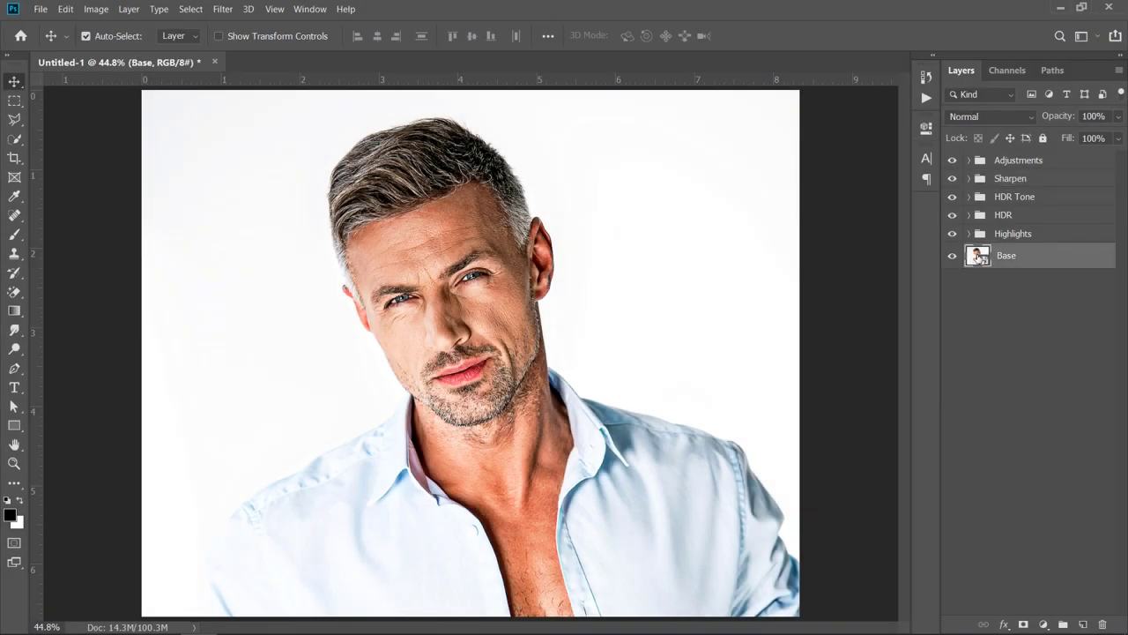
# Step: Open the Base smart object and embed the photo of the man in a white T-shirt
pyautogui.doubleClick(978, 256)
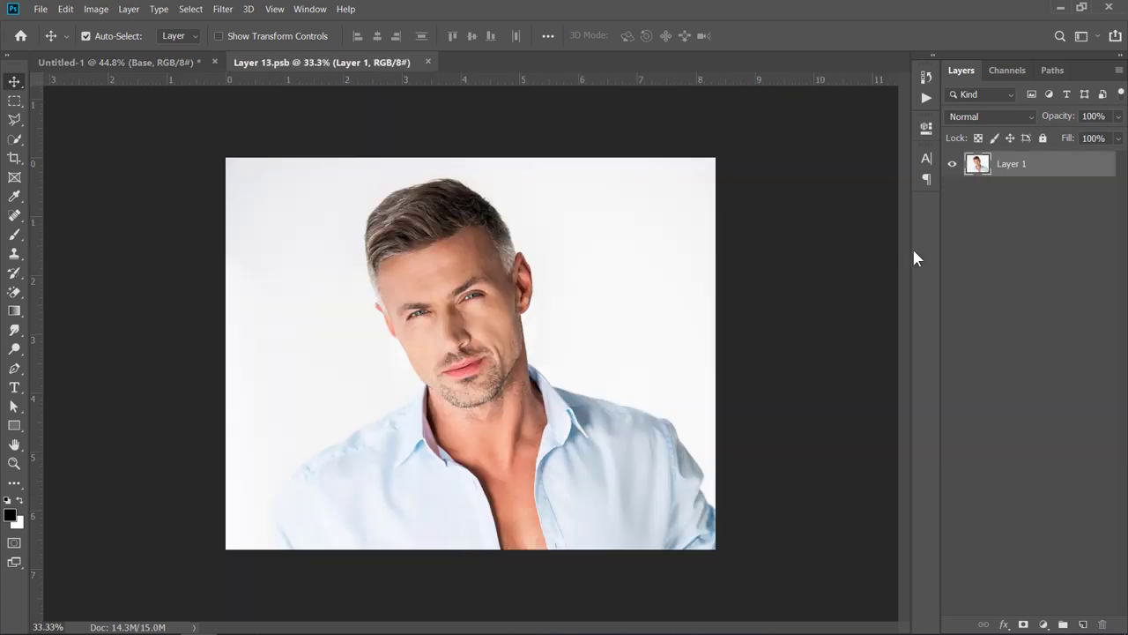
pyautogui.click(40, 11)
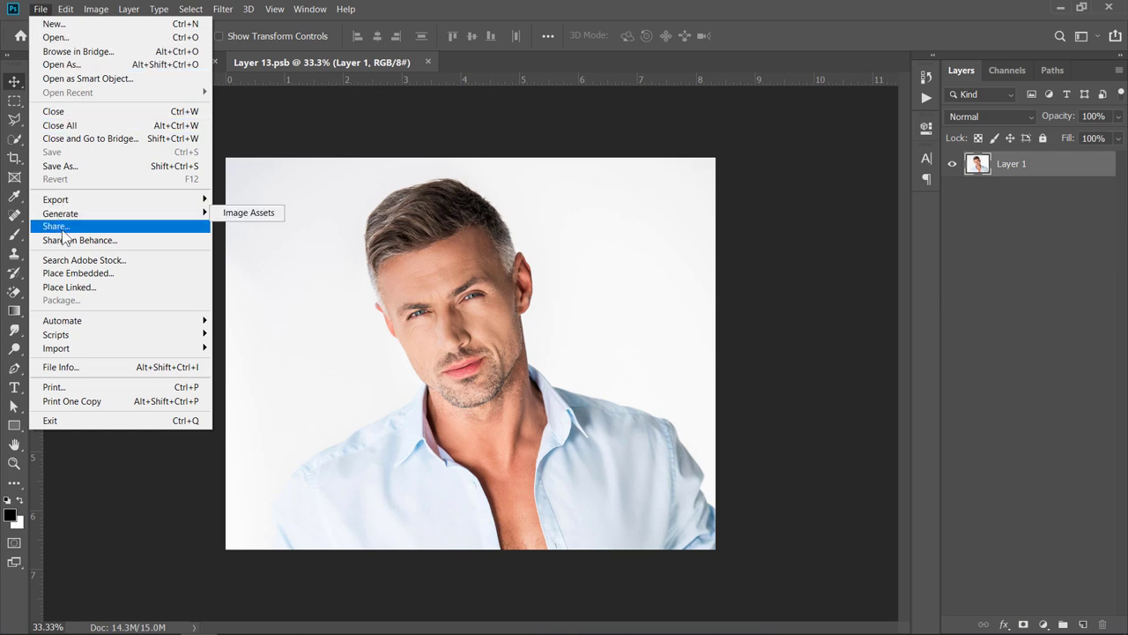
pyautogui.click(67, 273)
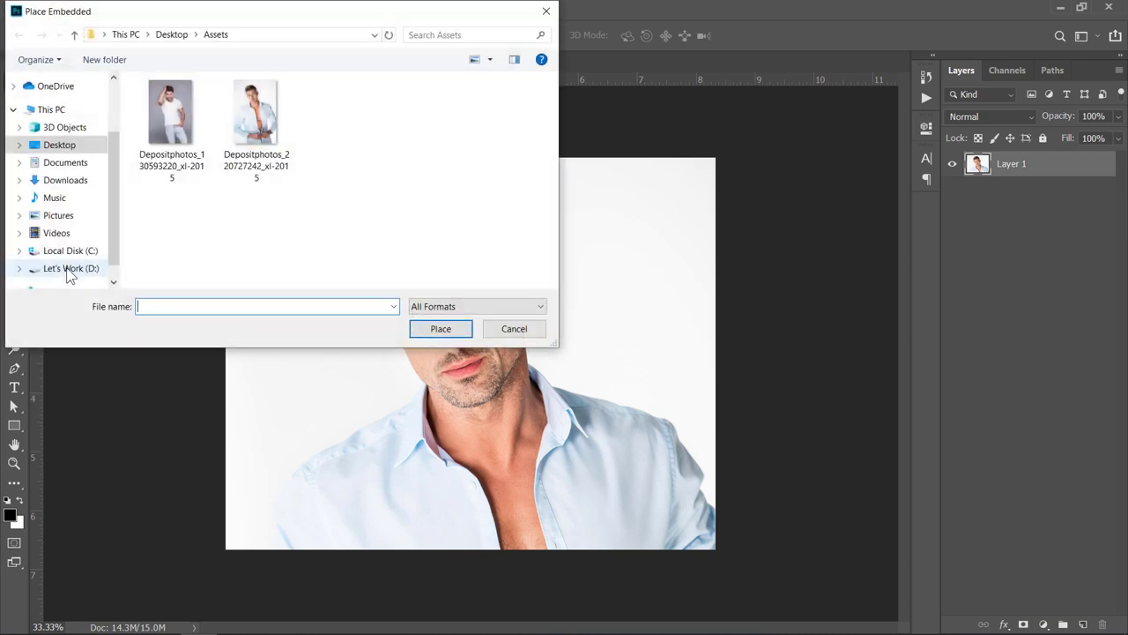
pyautogui.doubleClick(165, 143)
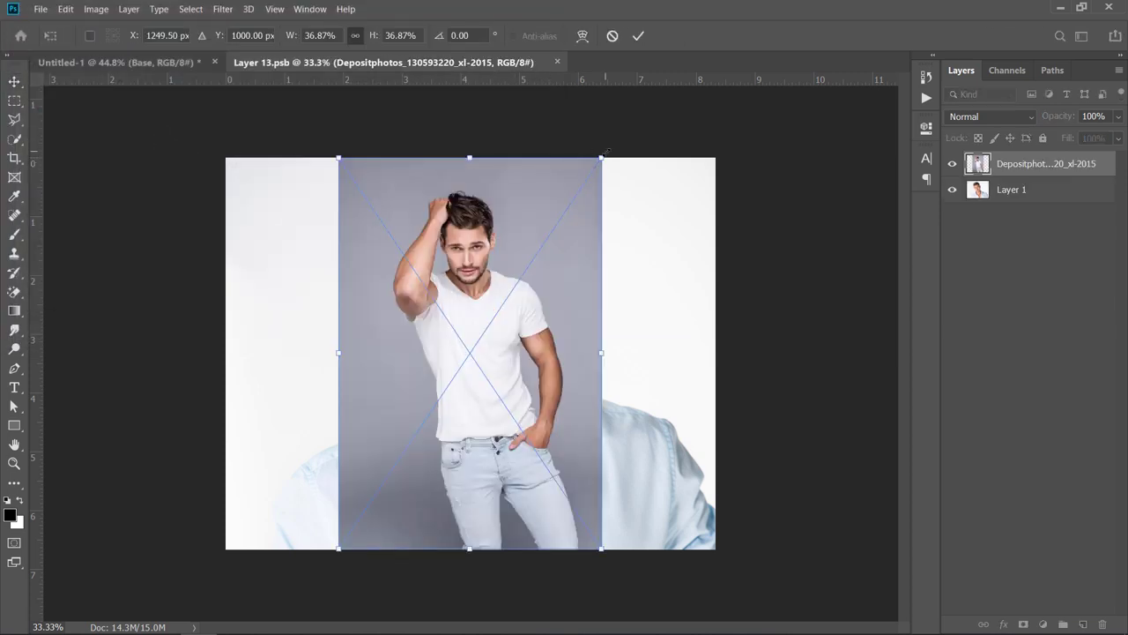
# Step: Scale the placed photo to about 78%, move it down to frame the face, and save
pyautogui.moveTo(608, 151); pyautogui.dragTo(962, 3)
pyautogui.moveTo(564, 257); pyautogui.dragTo(568, 452)
pyautogui.press('Return')
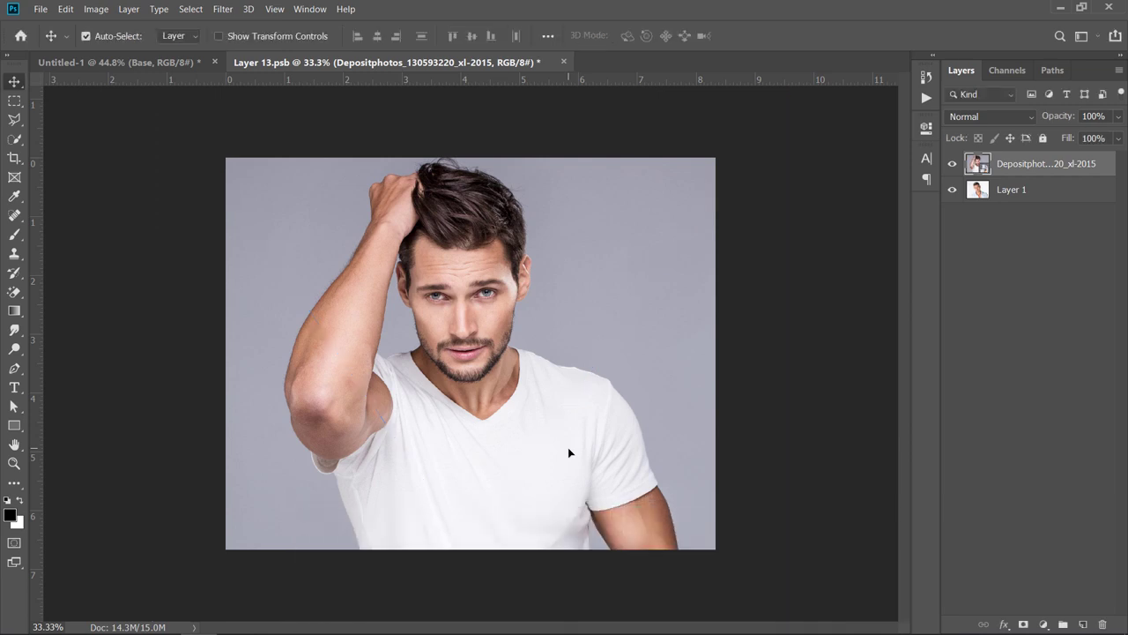
pyautogui.hotkey('ctrl', 's')
# Step: In Untitled-1, hide the Adjustments group and toggle the HDR groups for a before/after comparison
pyautogui.click(169, 63)
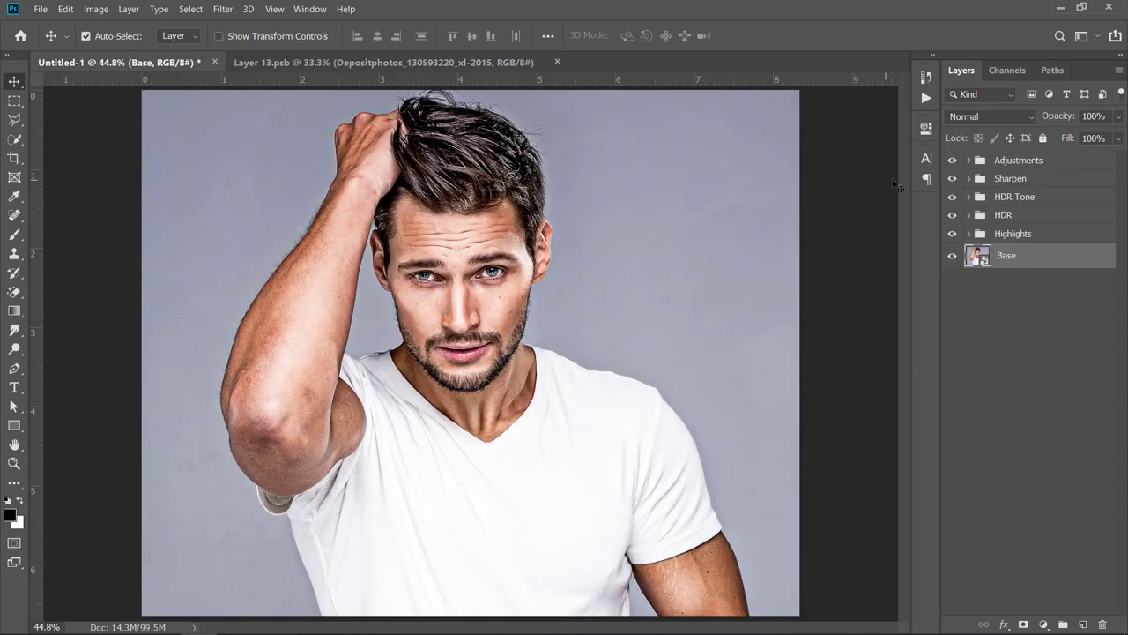
pyautogui.click(952, 160)
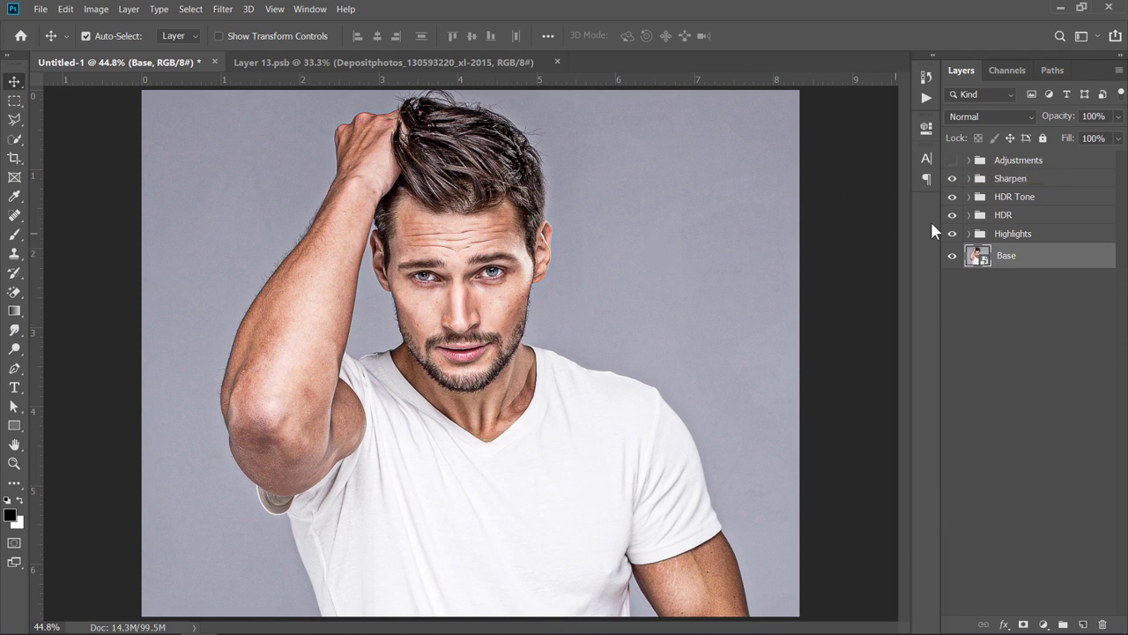
pyautogui.moveTo(955, 235)
pyautogui.mouseDown()
pyautogui.moveTo(955, 185)
pyautogui.moveTo(953, 233)
pyautogui.mouseUp()
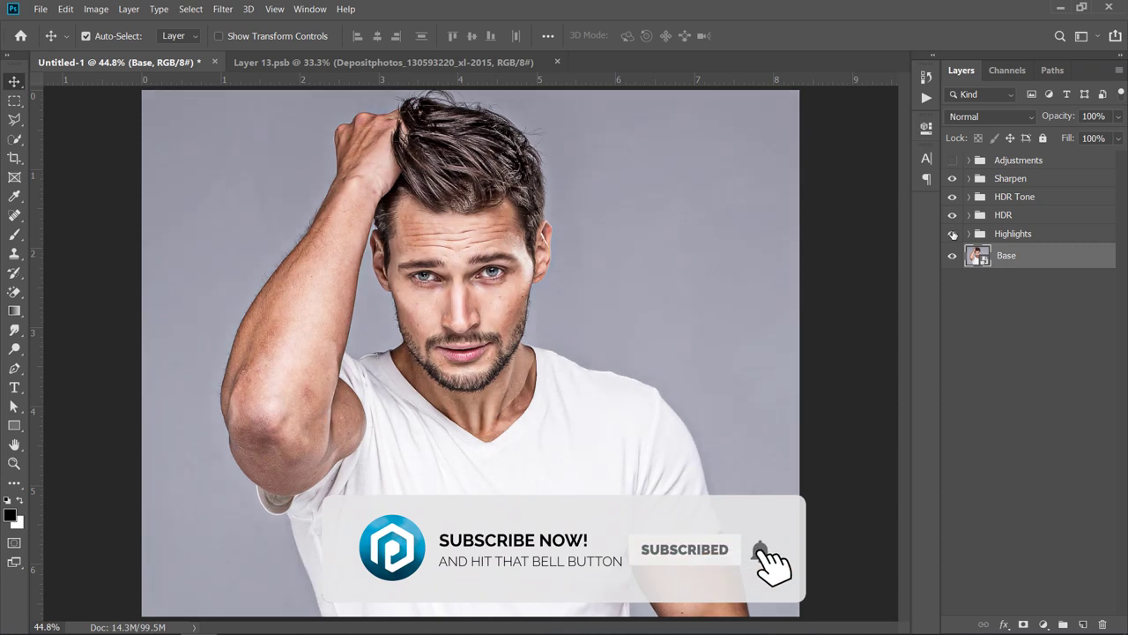